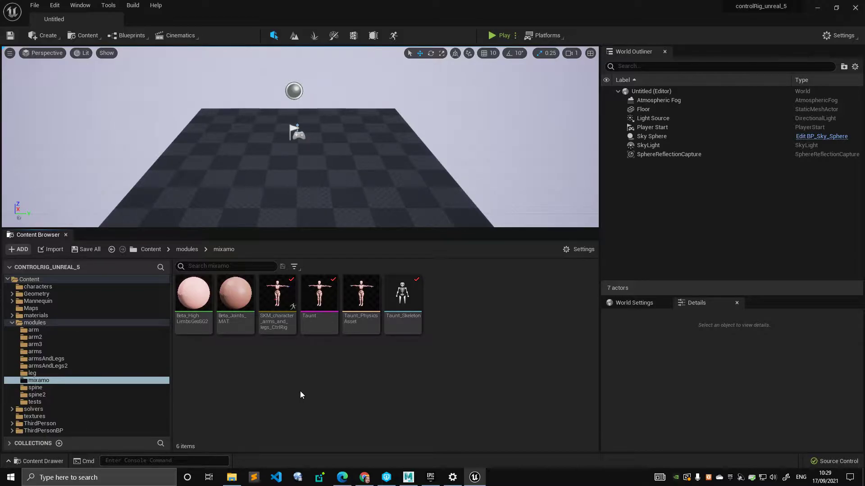
- Open the Taunt skeletal mesh, examine its skeleton in the preview, and close the asset
{"action": "left_click", "coordinate": [319, 298]}
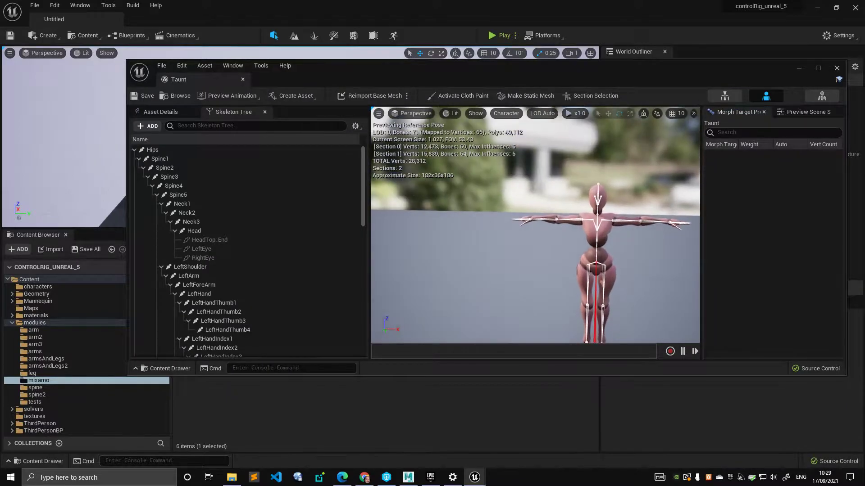
{"action": "right_click_drag", "start_coordinate": [535, 225], "coordinate": [477, 227]}
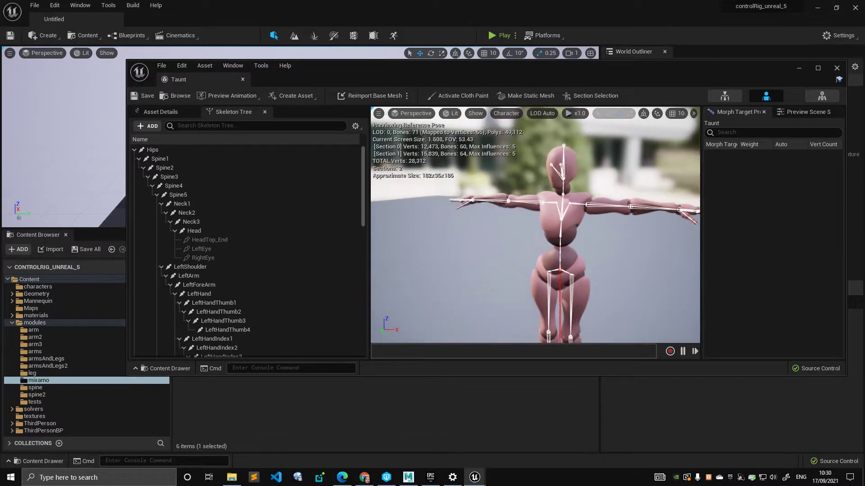
{"action": "right_click_drag", "start_coordinate": [563, 261], "coordinate": [577, 255]}
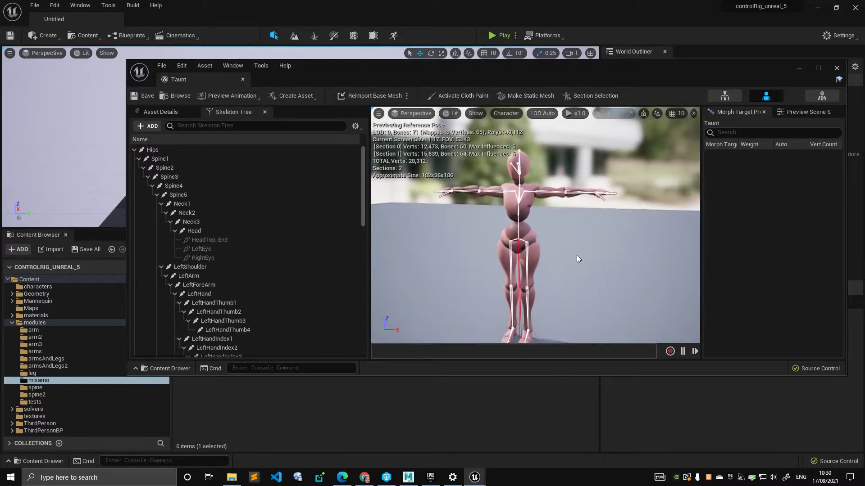
{"action": "left_click", "coordinate": [243, 80]}
{"action": "left_click", "coordinate": [403, 346]}
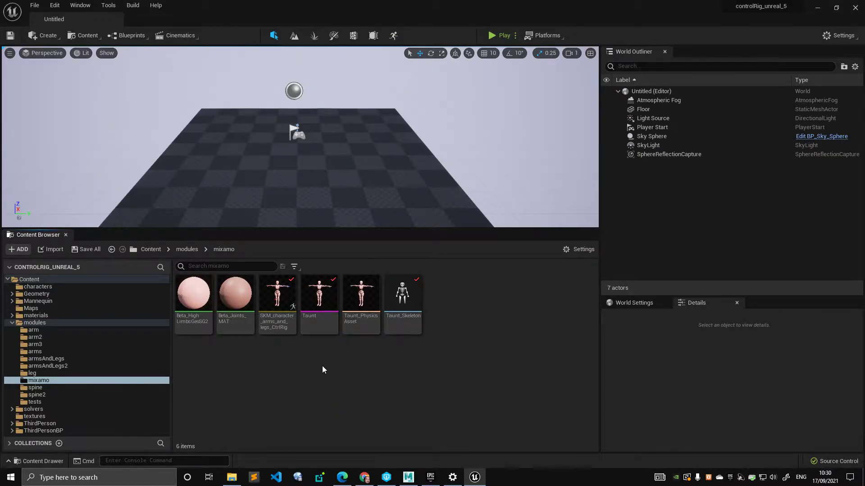
- Check the asset details of SKM_character_arms_and_legs_CtrlRig in the mixamo folder
{"action": "left_click", "coordinate": [277, 295]}
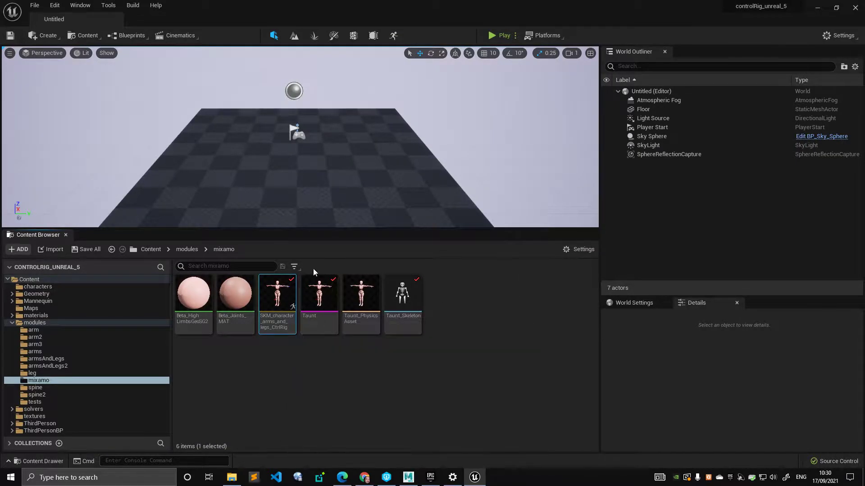
{"action": "mouse_move", "coordinate": [289, 294]}
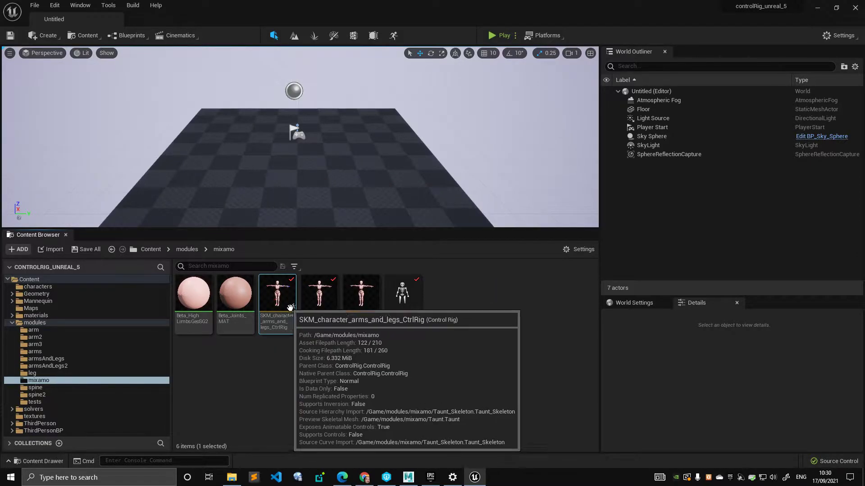
{"action": "left_click", "coordinate": [288, 346]}
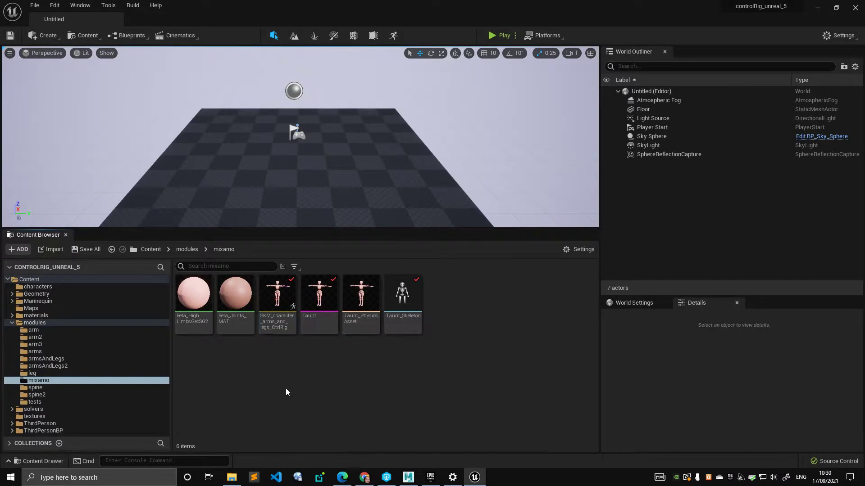
- Copy SKM_module_spine_CtrlRig from the spine2 folder into the mixamo folder
{"action": "left_click", "coordinate": [80, 395]}
{"action": "left_click_drag", "start_coordinate": [377, 303], "coordinate": [118, 386]}
{"action": "left_click", "coordinate": [145, 411]}
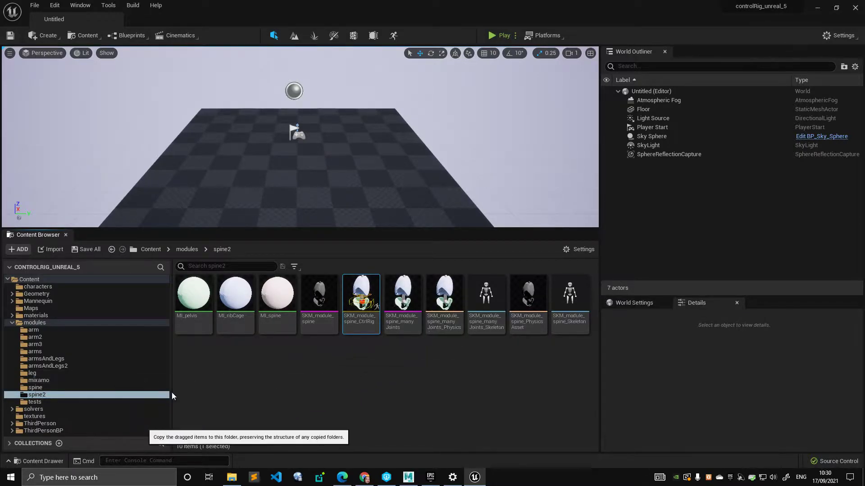
{"action": "left_click", "coordinate": [98, 382]}
{"action": "left_click", "coordinate": [321, 374]}
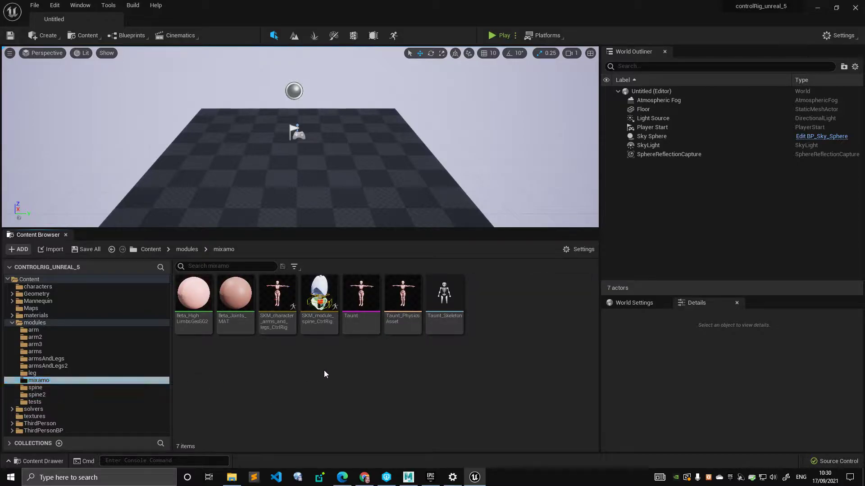
- Open the copied SKM_module_spine_CtrlRig in mixamo and maximize its editor window
{"action": "double_click", "coordinate": [319, 297]}
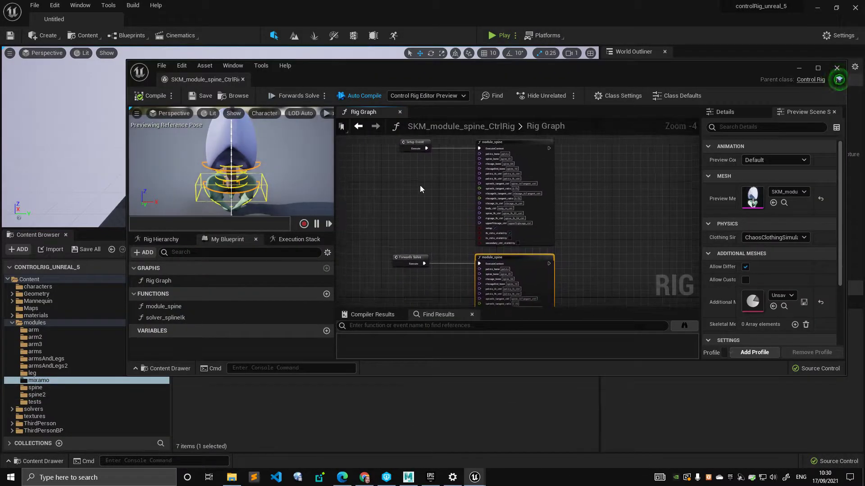
{"action": "scroll", "coordinate": [419, 187], "scroll_direction": "down", "scroll_amount": 2}
{"action": "right_click_drag", "start_coordinate": [411, 205], "coordinate": [407, 222]}
{"action": "scroll", "coordinate": [406, 222], "scroll_direction": "up", "scroll_amount": 2}
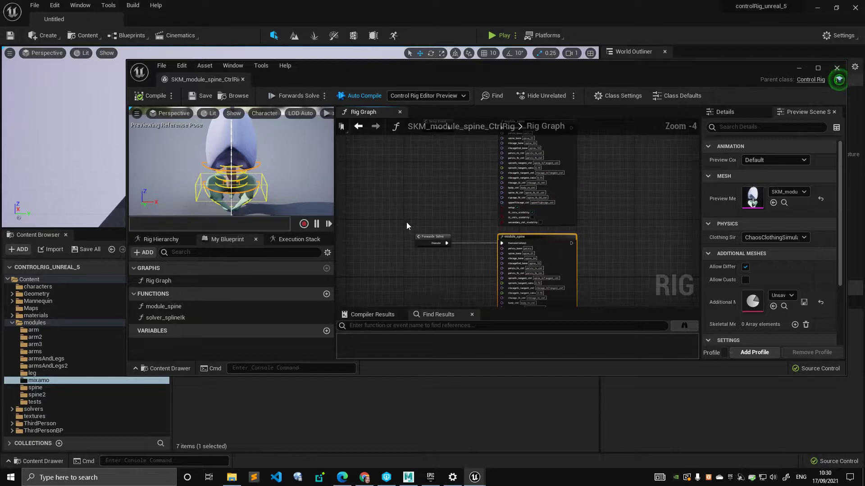
{"action": "double_click", "coordinate": [329, 66]}
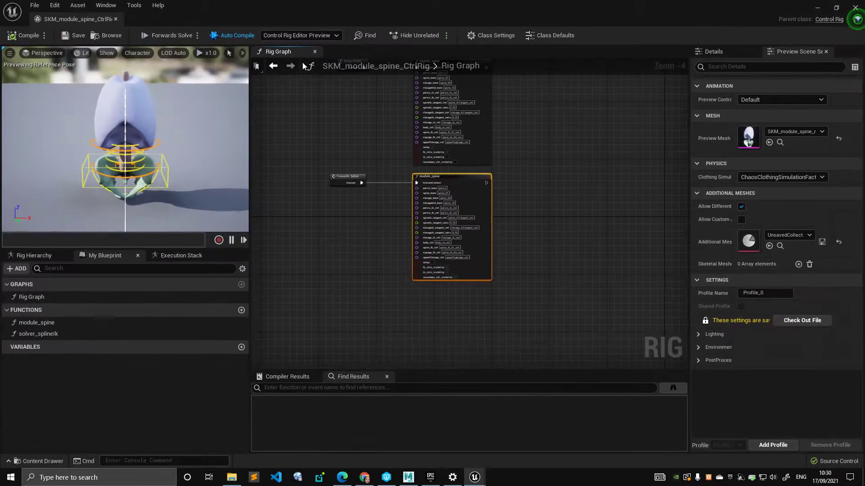
- Delete the root bone and its spine bone chain from the rig hierarchy
{"action": "left_click", "coordinate": [34, 256]}
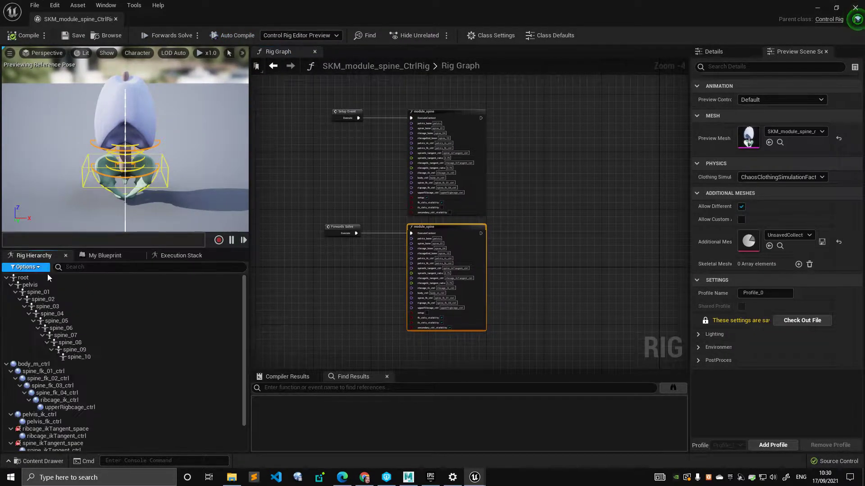
{"action": "left_click", "coordinate": [47, 277]}
{"action": "key", "text": "Delete"}
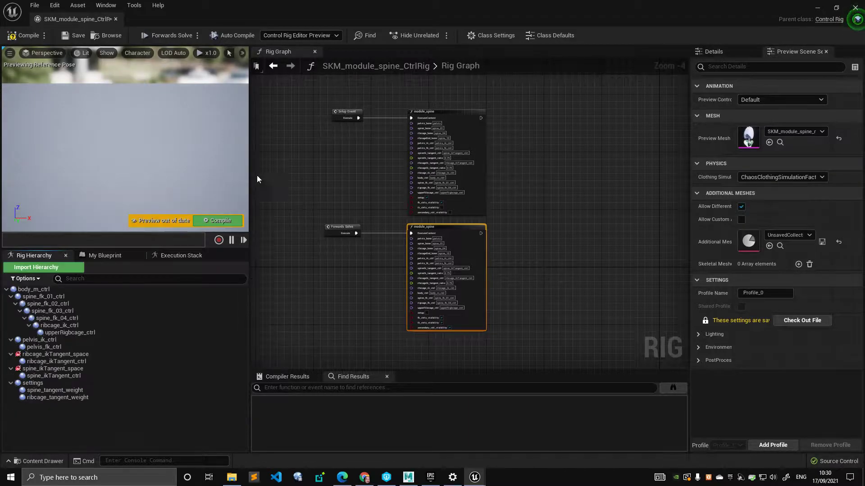
- Import the bone hierarchy from the Taunt skeletal mesh into the rig
{"action": "left_click", "coordinate": [35, 269]}
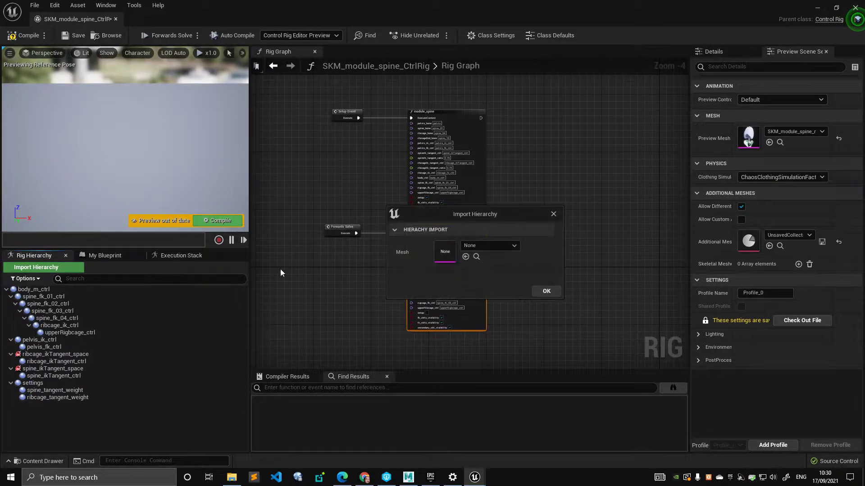
{"action": "left_click", "coordinate": [487, 248]}
{"action": "type", "text": "taun"}
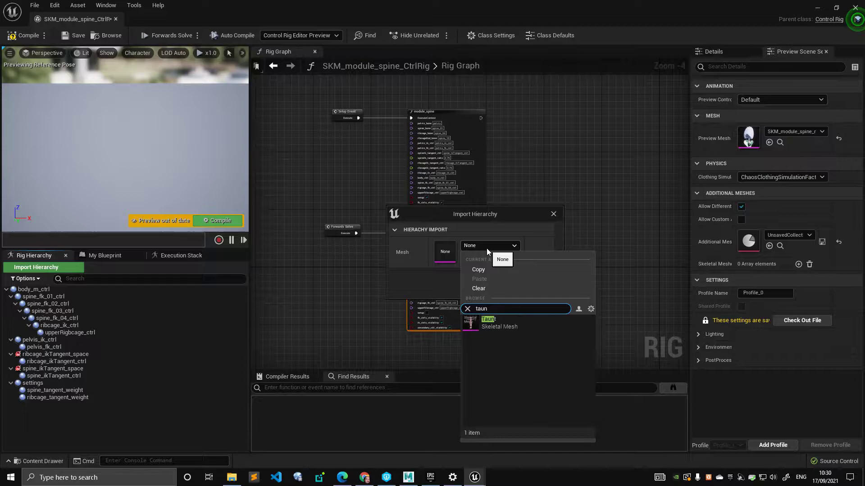
{"action": "left_click", "coordinate": [493, 324]}
{"action": "left_click", "coordinate": [540, 293]}
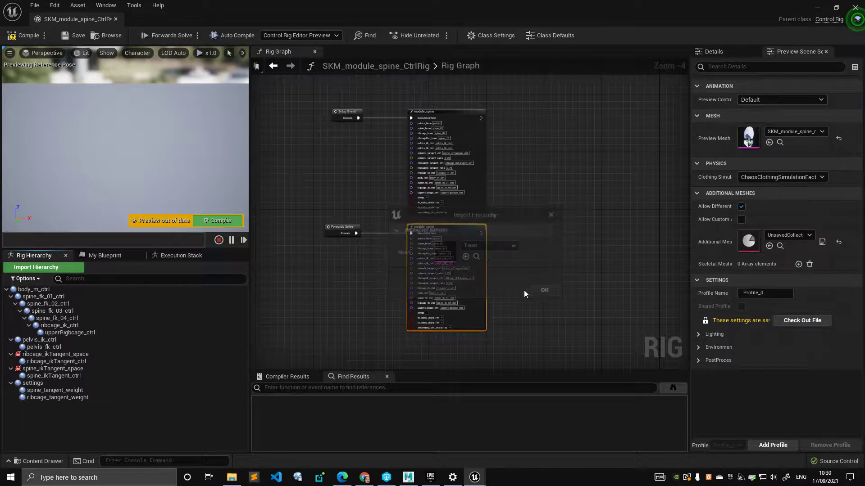
{"action": "key", "text": "ctrl+s"}
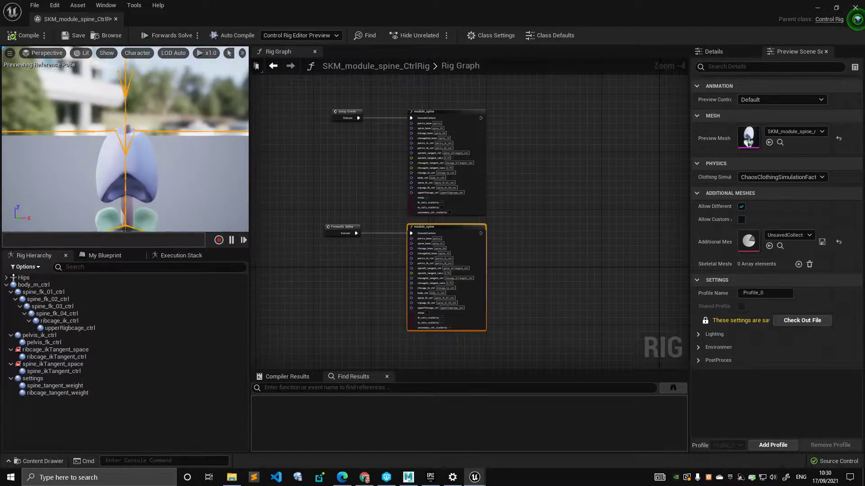
- Set the preview mesh to Taunt and refresh the Hips hierarchy's initial transforms from the Taunt mesh
{"action": "left_click", "coordinate": [791, 132]}
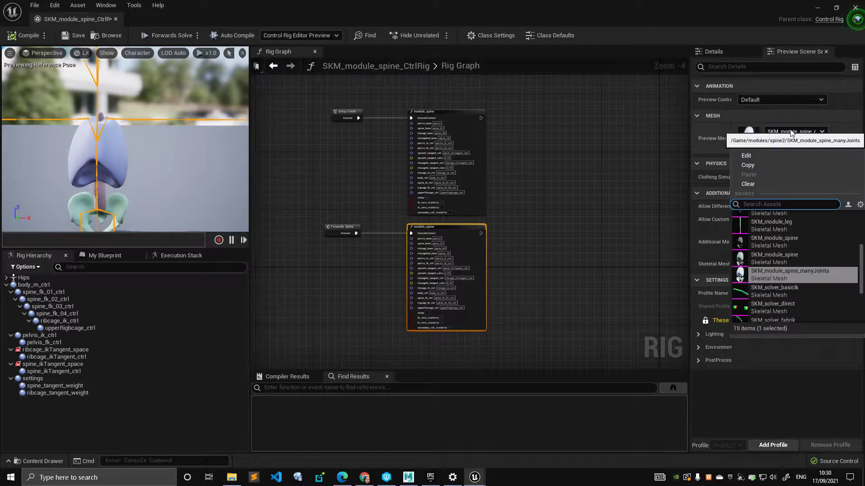
{"action": "left_click", "coordinate": [806, 218]}
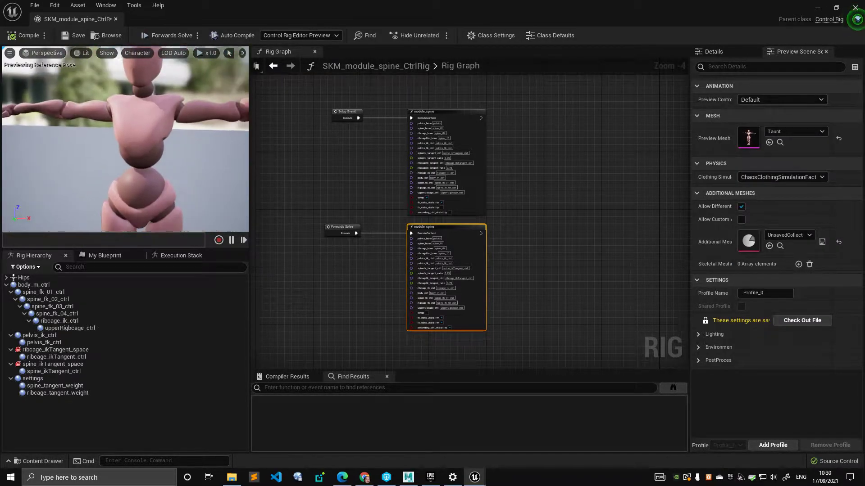
{"action": "left_click", "coordinate": [90, 276]}
{"action": "right_click", "coordinate": [90, 275]}
{"action": "mouse_move", "coordinate": [169, 266]}
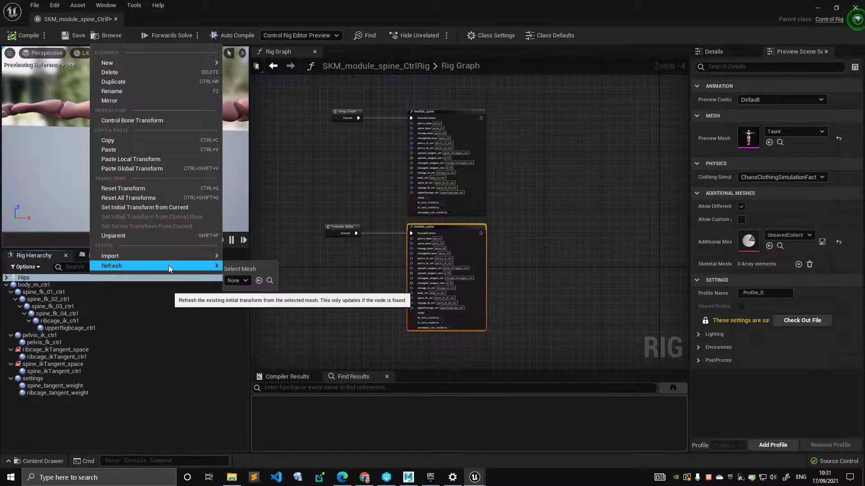
{"action": "left_click", "coordinate": [245, 281]}
{"action": "type", "text": "taunt"}
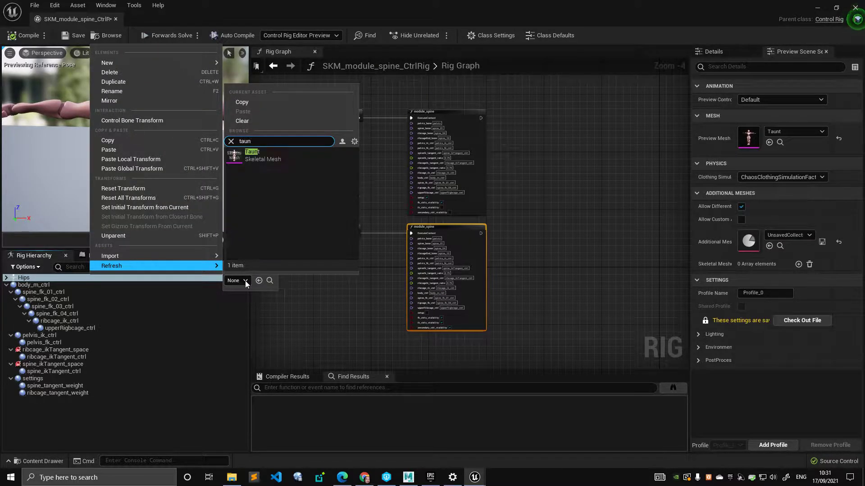
{"action": "left_click", "coordinate": [276, 158]}
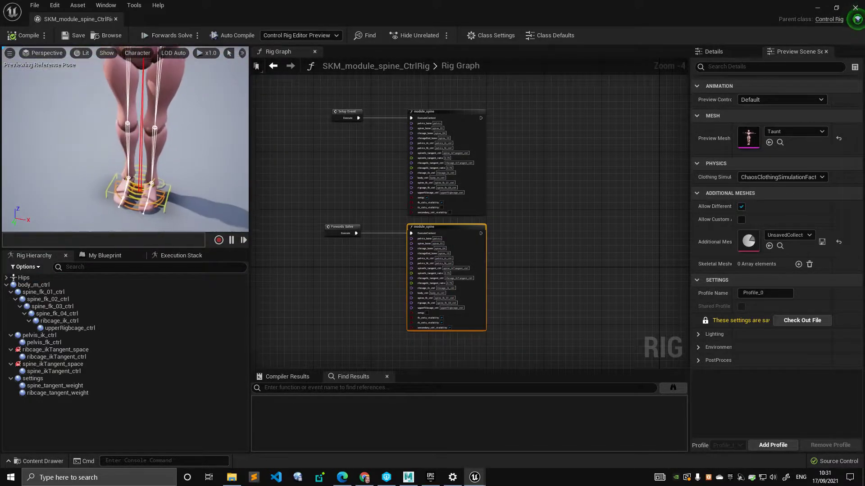
- Disconnect the Setup Event and Forwards Solve nodes from their module_spine functions and compile the rig
{"action": "scroll", "coordinate": [367, 218], "scroll_direction": "up", "scroll_amount": 2}
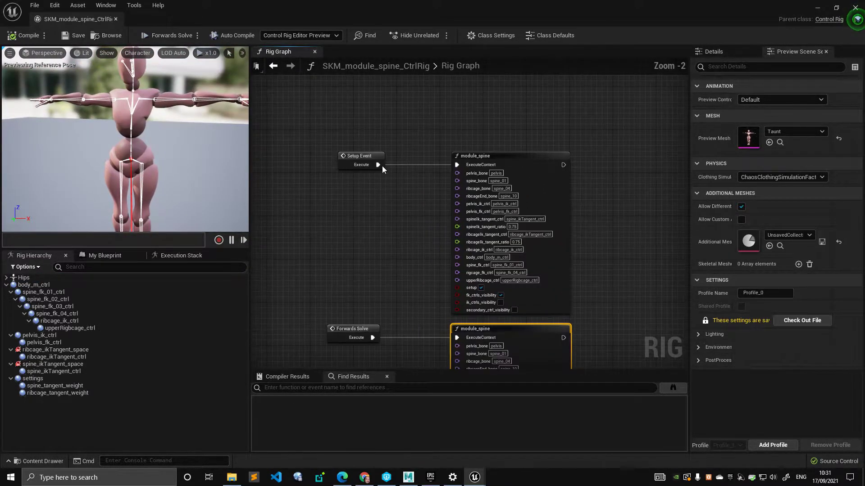
{"action": "left_click_drag", "start_coordinate": [380, 165], "coordinate": [391, 167], "text": "ctrl"}
{"action": "left_click", "coordinate": [380, 337]}
{"action": "left_click_drag", "start_coordinate": [375, 339], "coordinate": [385, 337], "text": "ctrl"}
{"action": "left_click", "coordinate": [337, 245]}
{"action": "left_click", "coordinate": [24, 35]}
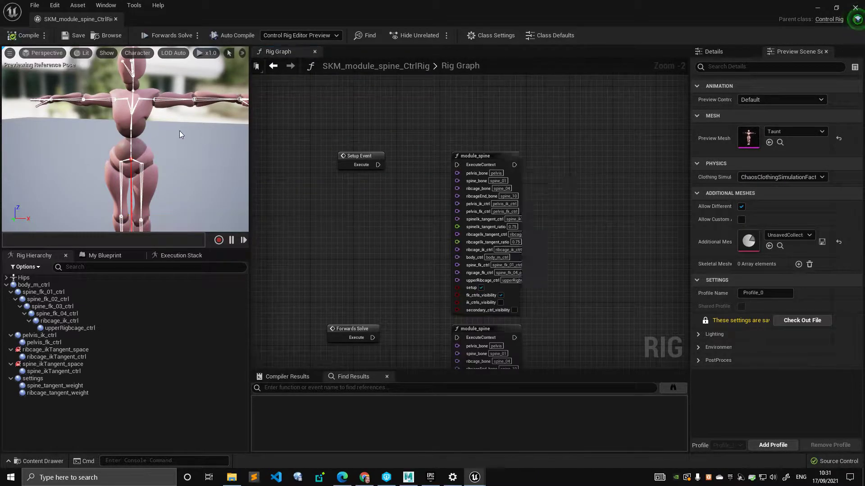
- Examine the placement of the spine controls around the character's hips in the preview
{"action": "mouse_move", "coordinate": [177, 158]}
{"action": "left_mouse_down", "text": "alt"}
{"action": "mouse_move", "coordinate": [158, 158]}
{"action": "mouse_move", "coordinate": [176, 159]}
{"action": "left_mouse_up", "text": "alt"}
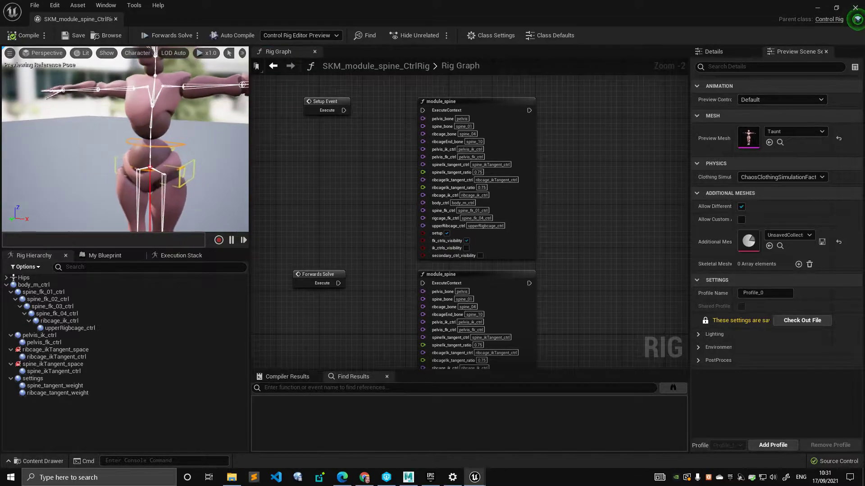
{"action": "right_click_drag", "start_coordinate": [176, 158], "coordinate": [203, 159], "text": "alt"}
{"action": "mouse_move", "coordinate": [203, 159]}
{"action": "left_mouse_down", "text": "alt"}
{"action": "mouse_move", "coordinate": [135, 159]}
{"action": "mouse_move", "coordinate": [217, 161]}
{"action": "left_mouse_up", "text": "alt"}
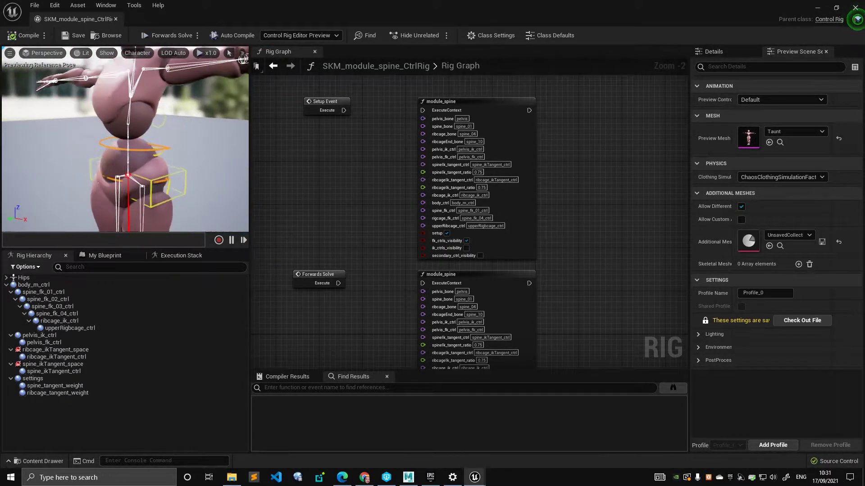
{"action": "right_click_drag", "start_coordinate": [216, 161], "coordinate": [198, 168], "text": "alt"}
{"action": "middle_click_drag", "start_coordinate": [198, 167], "coordinate": [225, 163], "text": "alt"}
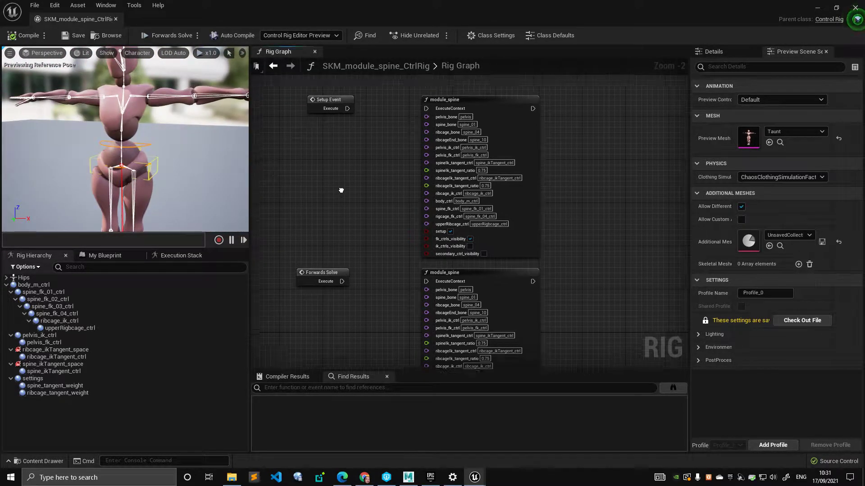
{"action": "scroll", "coordinate": [342, 190], "scroll_direction": "down", "scroll_amount": 2}
- Collapse the body_m_ctrl branch and expand the Hips bone chain down to the children of Spine5
{"action": "left_click", "coordinate": [6, 285]}
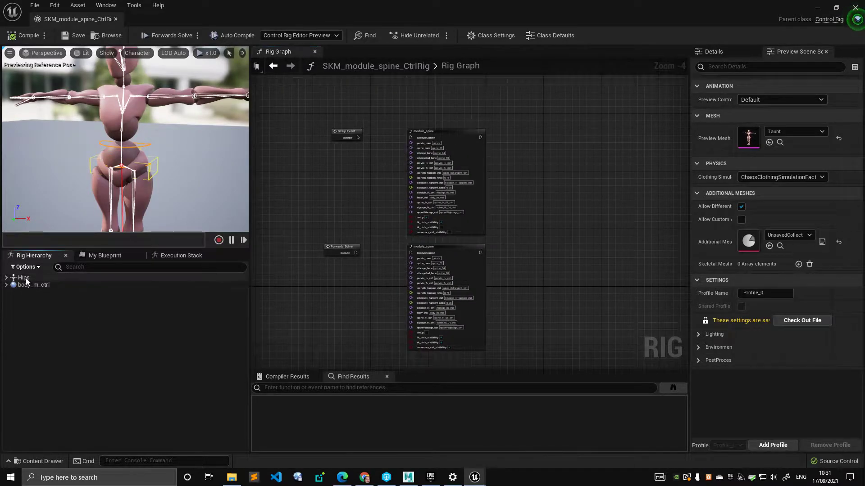
{"action": "left_click", "coordinate": [23, 277]}
{"action": "left_click", "coordinate": [7, 277]}
{"action": "left_click", "coordinate": [11, 285]}
{"action": "left_click", "coordinate": [15, 291]}
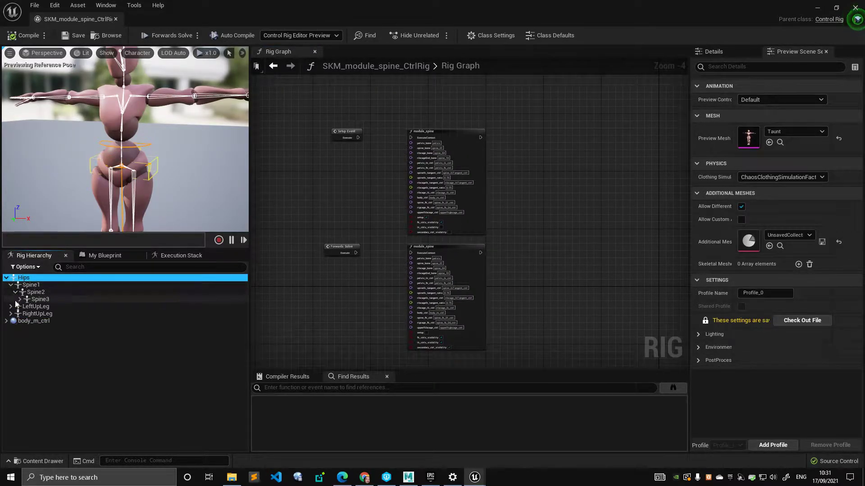
{"action": "left_click", "coordinate": [20, 299]}
{"action": "left_click", "coordinate": [25, 306]}
{"action": "left_click", "coordinate": [10, 321]}
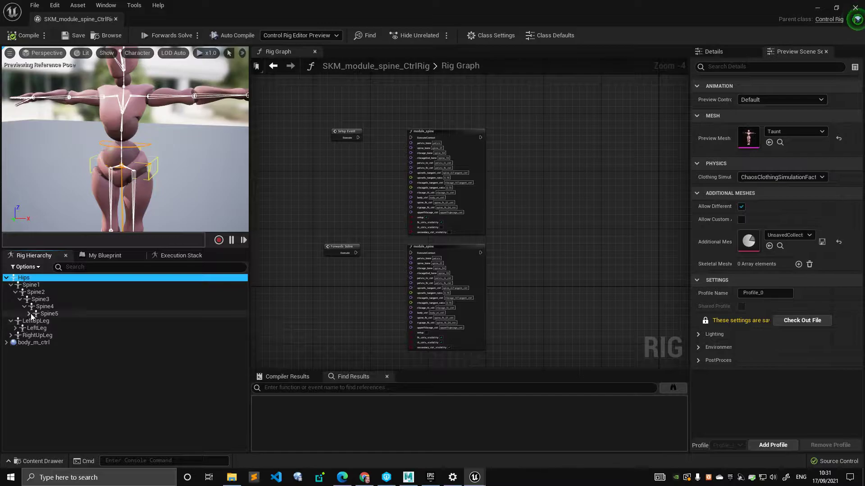
{"action": "left_click", "coordinate": [29, 314]}
- Inspect the Hips bone and the Spine1 to Spine4 bones one by one, framing each in the preview
{"action": "mouse_move", "coordinate": [166, 164]}
{"action": "right_mouse_down"}
{"action": "mouse_move", "coordinate": [134, 161]}
{"action": "mouse_move", "coordinate": [153, 169]}
{"action": "right_mouse_up"}
{"action": "left_click", "coordinate": [55, 278]}
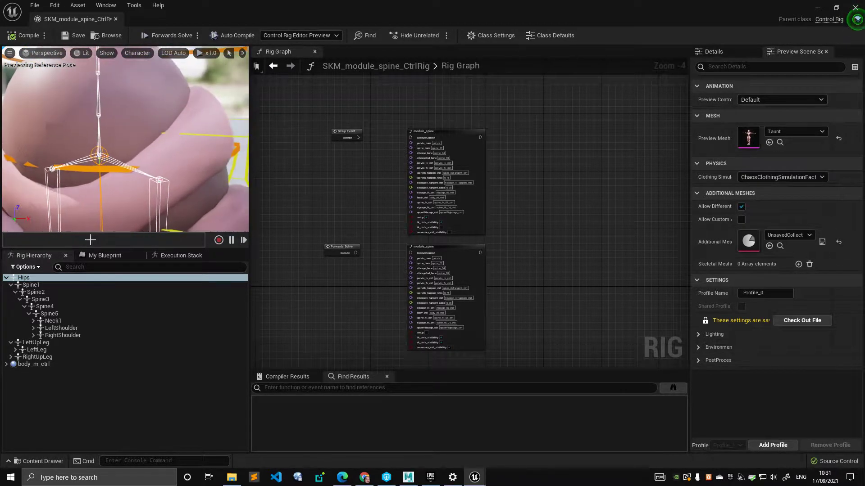
{"action": "left_click", "coordinate": [57, 287]}
{"action": "key", "text": "f"}
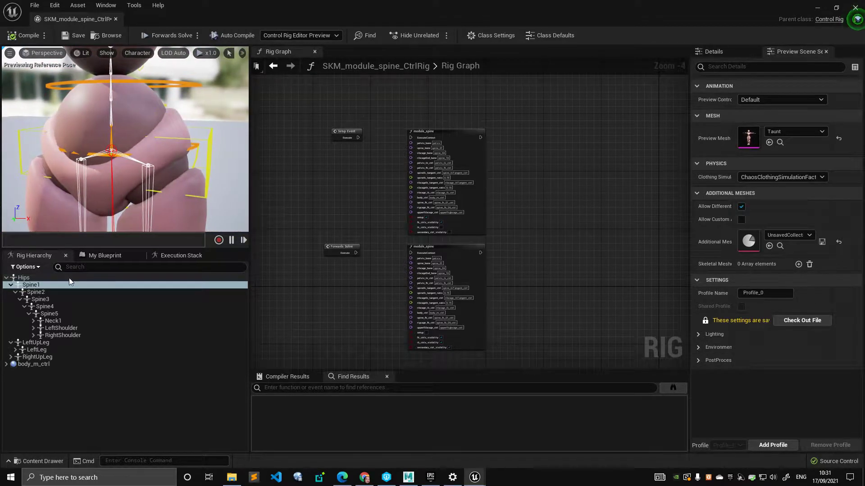
{"action": "left_click", "coordinate": [67, 291]}
{"action": "key", "text": "f"}
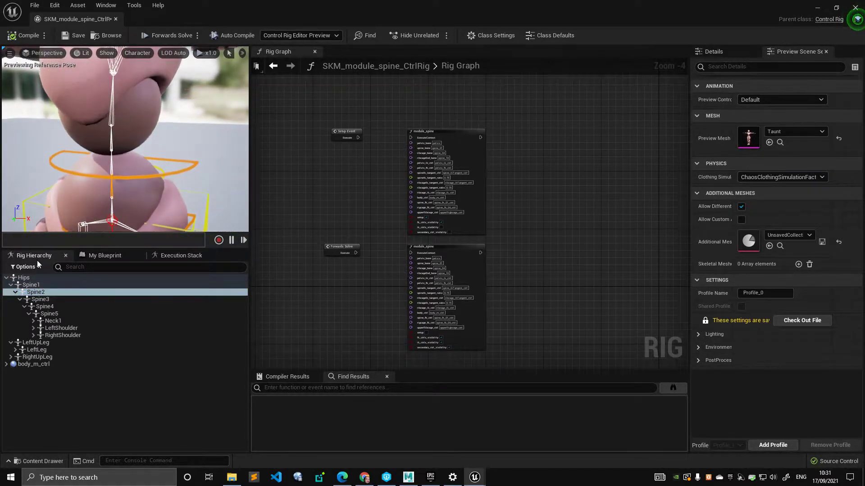
{"action": "left_click", "coordinate": [49, 299]}
{"action": "key", "text": "f"}
{"action": "left_click", "coordinate": [57, 306]}
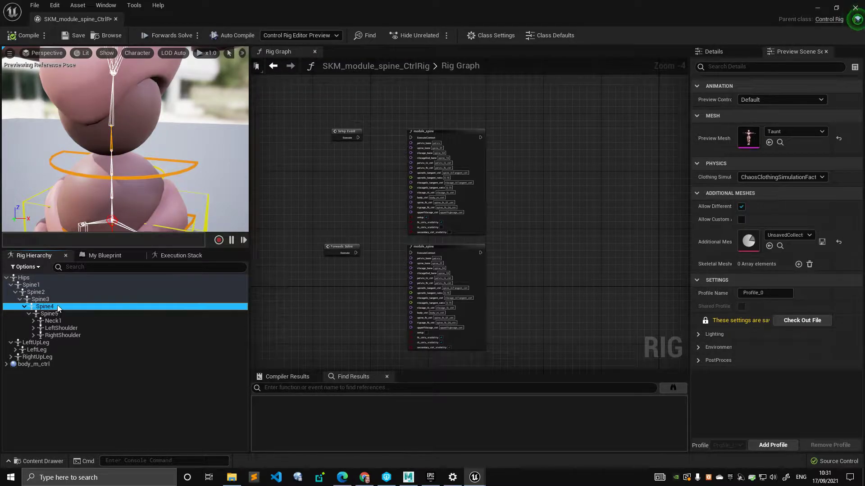
{"action": "key", "text": "f"}
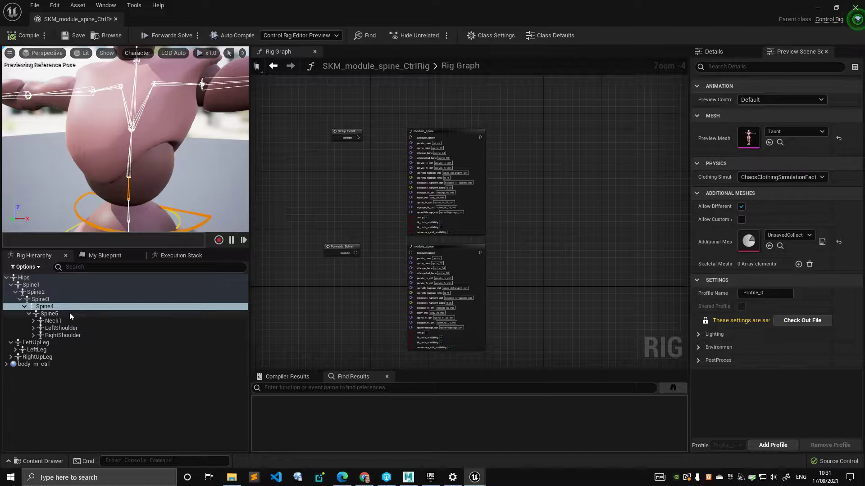
- Inspect where the Spine5 and Neck1 bones sit in the character's chest and neck
{"action": "left_click", "coordinate": [50, 313]}
{"action": "key", "text": "f"}
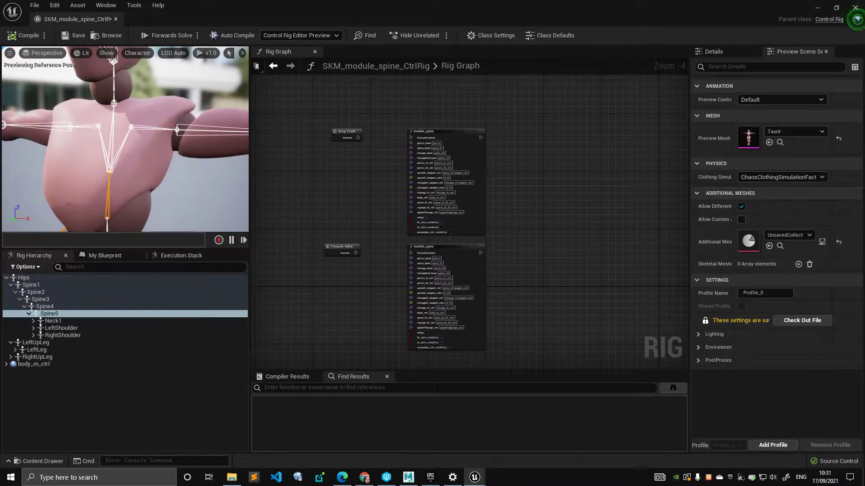
{"action": "left_click_drag", "start_coordinate": [142, 151], "coordinate": [51, 152], "text": "alt"}
{"action": "left_click_drag", "start_coordinate": [126, 188], "coordinate": [103, 189], "text": "alt"}
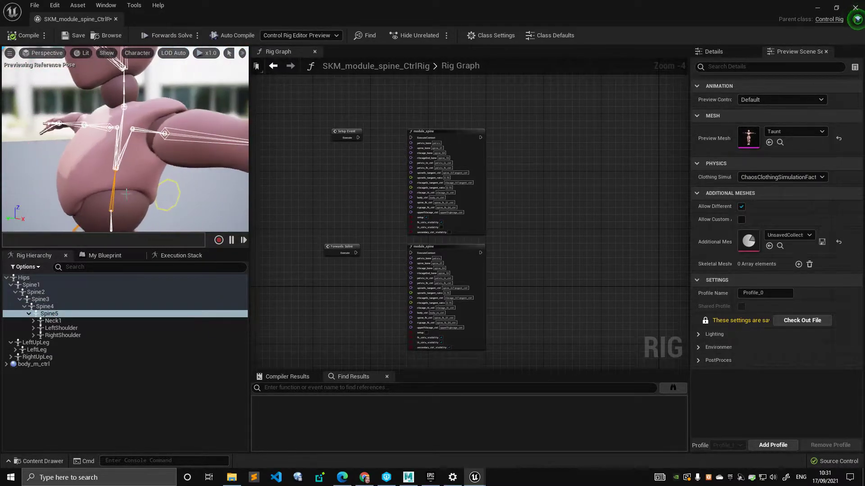
{"action": "left_click", "coordinate": [53, 321]}
{"action": "left_click", "coordinate": [55, 313]}
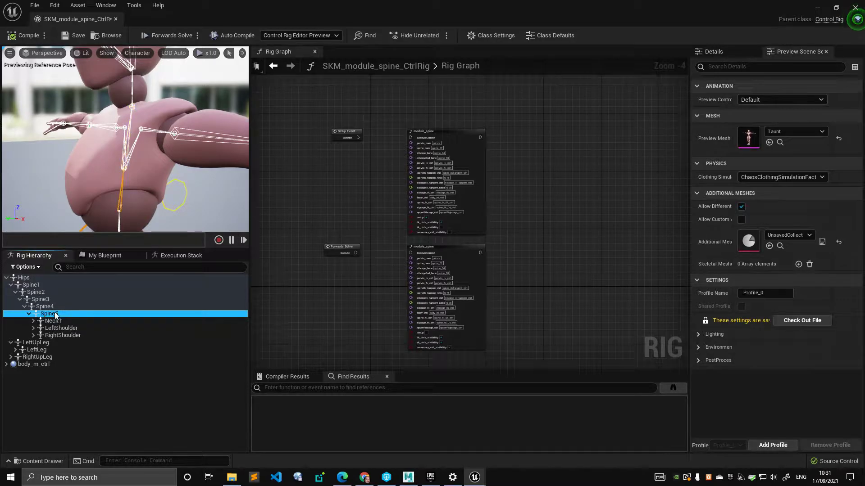
{"action": "mouse_move", "coordinate": [140, 182]}
{"action": "left_mouse_down", "text": "alt"}
{"action": "mouse_move", "coordinate": [155, 167]}
{"action": "mouse_move", "coordinate": [169, 176]}
{"action": "mouse_move", "coordinate": [135, 187]}
{"action": "mouse_move", "coordinate": [155, 181]}
{"action": "mouse_move", "coordinate": [144, 178]}
{"action": "left_mouse_up", "text": "alt"}
{"action": "left_click", "coordinate": [66, 320]}
{"action": "mouse_move", "coordinate": [156, 197]}
{"action": "middle_mouse_down", "text": "alt"}
{"action": "mouse_move", "coordinate": [139, 204]}
{"action": "mouse_move", "coordinate": [121, 163]}
{"action": "mouse_move", "coordinate": [121, 67]}
{"action": "mouse_move", "coordinate": [115, 161]}
{"action": "mouse_move", "coordinate": [167, 194]}
{"action": "middle_mouse_up", "text": "alt"}
- In the upper module_spine node, set pelvis_bone to Hips, spine_bone to Spine1, ribcage_bone to Spine4 and ribcageEnd_bone to Spine5
{"action": "right_click_drag", "start_coordinate": [325, 197], "coordinate": [305, 261]}
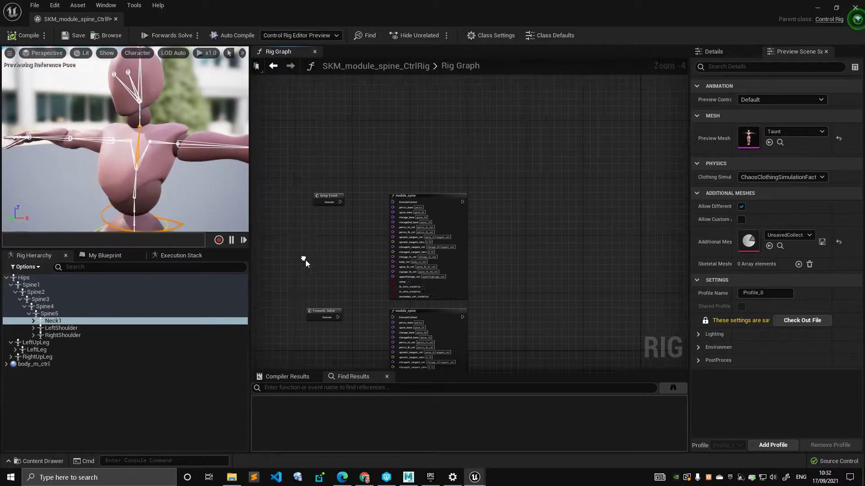
{"action": "scroll", "coordinate": [307, 258], "scroll_direction": "up", "scroll_amount": 3}
{"action": "right_click_drag", "start_coordinate": [393, 209], "coordinate": [312, 208]}
{"action": "scroll", "coordinate": [312, 208], "scroll_direction": "up", "scroll_amount": 1}
{"action": "left_click", "coordinate": [436, 170]}
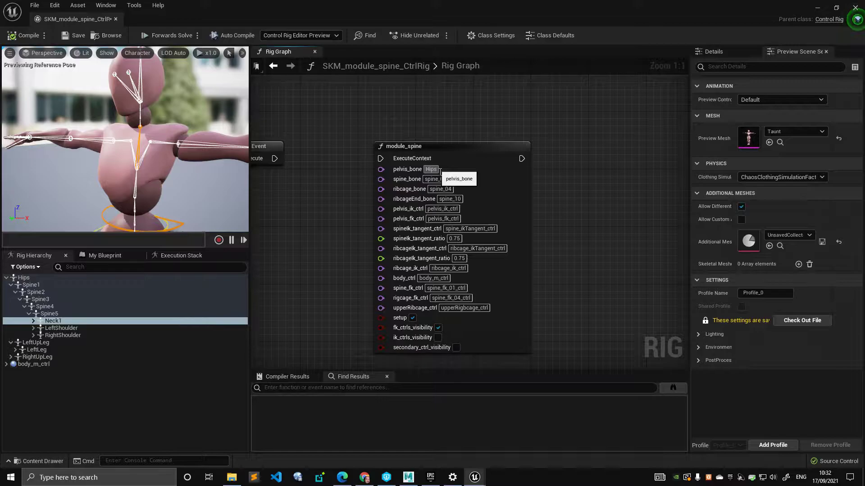
{"action": "left_click", "coordinate": [445, 179]}
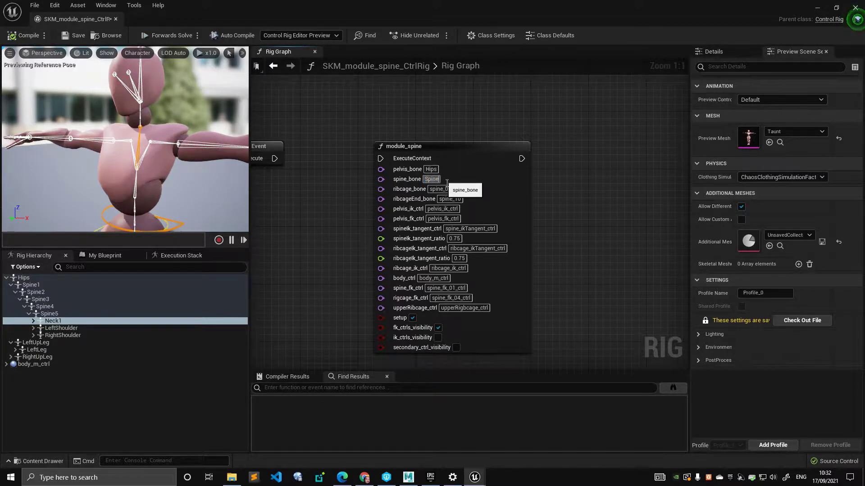
{"action": "left_click", "coordinate": [444, 190]}
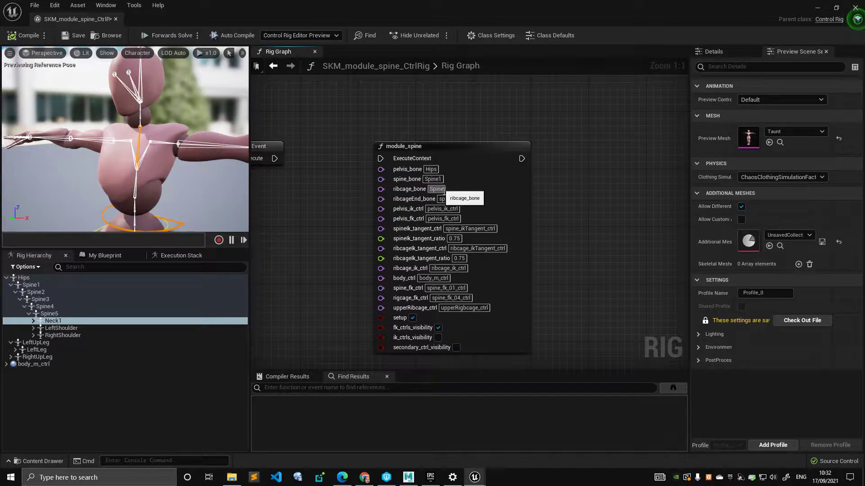
{"action": "left_click", "coordinate": [458, 200]}
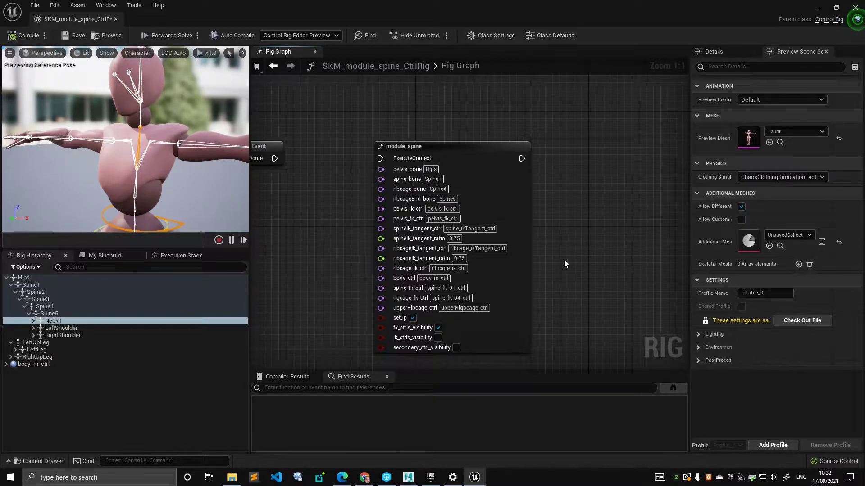
- Replace the module_spine node beside Forwards Solve with a copy of the updated Setup Event module_spine node
{"action": "scroll", "coordinate": [572, 196], "scroll_direction": "down", "scroll_amount": 1}
{"action": "scroll", "coordinate": [512, 206], "scroll_direction": "down", "scroll_amount": 2}
{"action": "left_click", "coordinate": [486, 208]}
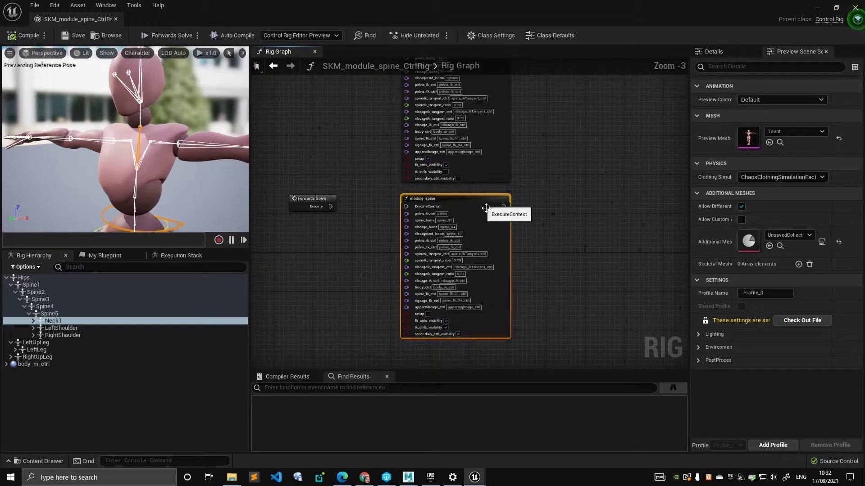
{"action": "key", "text": "Delete"}
{"action": "left_click", "coordinate": [484, 178]}
{"action": "key", "text": "ctrl+c"}
{"action": "key", "text": "ctrl+v"}
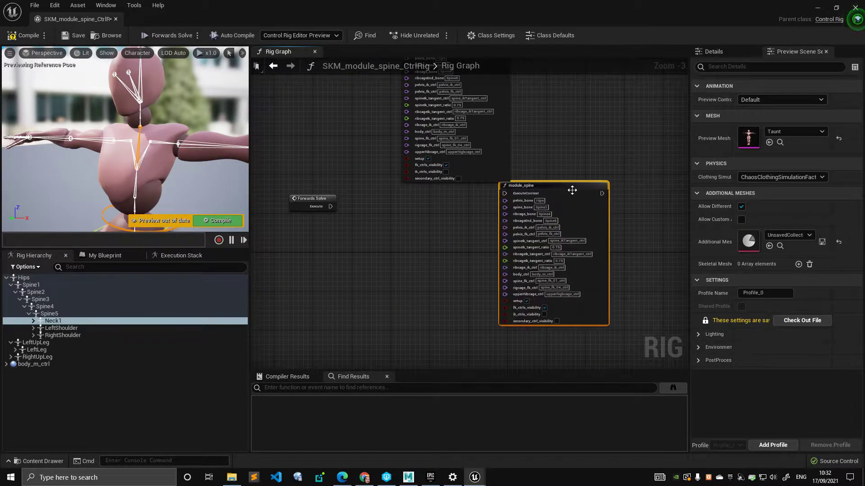
{"action": "left_click_drag", "start_coordinate": [571, 189], "coordinate": [467, 214]}
{"action": "right_click_drag", "start_coordinate": [492, 140], "coordinate": [479, 191]}
{"action": "left_click", "coordinate": [479, 195]}
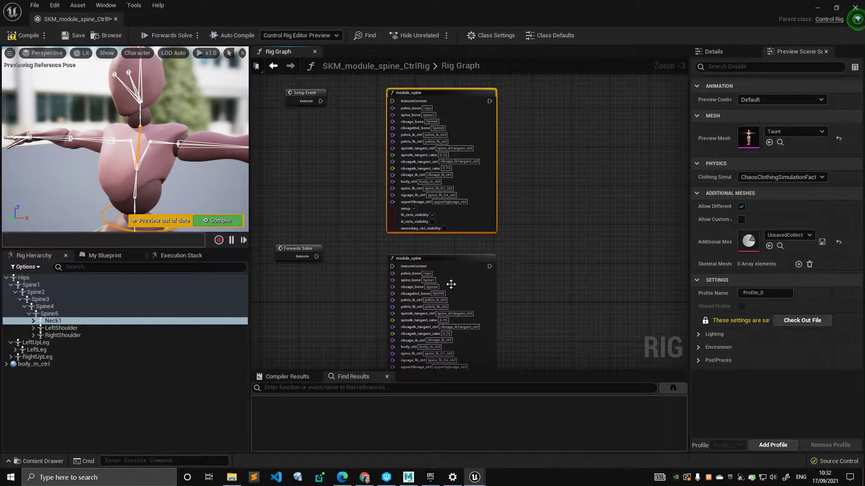
- Disable the setup option on the copied module_spine node beside Forwards Solve
{"action": "scroll", "coordinate": [451, 284], "scroll_direction": "up", "scroll_amount": 3}
{"action": "right_click_drag", "start_coordinate": [451, 284], "coordinate": [480, 184]}
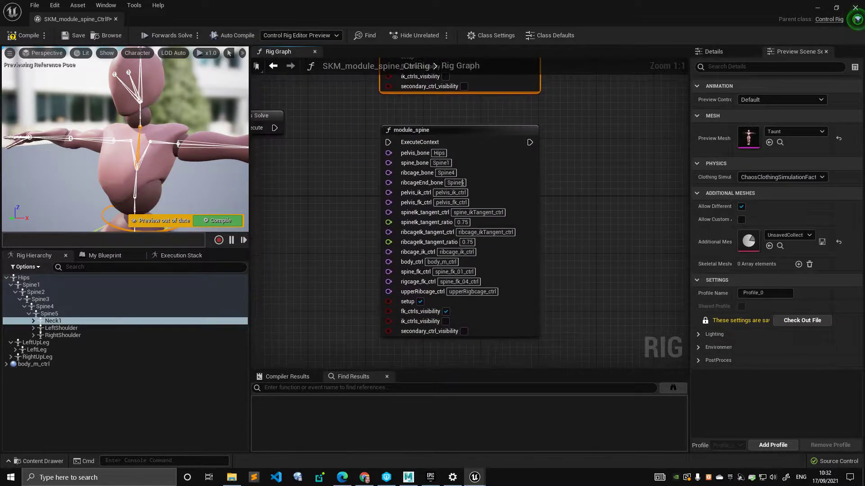
{"action": "left_click", "coordinate": [422, 302]}
- Connect Forwards Solve and Setup Event to their module_spine nodes and compile the rig
{"action": "right_click_drag", "start_coordinate": [353, 221], "coordinate": [400, 263]}
{"action": "left_click_drag", "start_coordinate": [322, 169], "coordinate": [436, 183]}
{"action": "right_click_drag", "start_coordinate": [392, 116], "coordinate": [406, 289]}
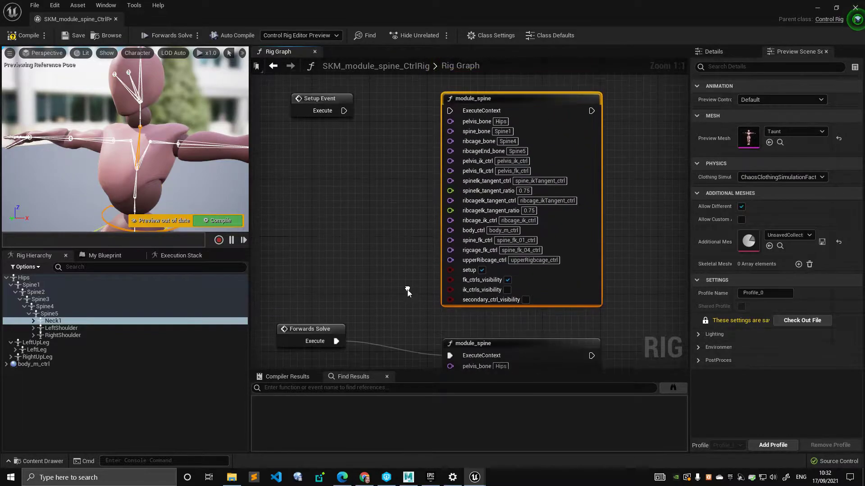
{"action": "left_click_drag", "start_coordinate": [345, 113], "coordinate": [450, 113]}
{"action": "right_click_drag", "start_coordinate": [413, 130], "coordinate": [458, 135]}
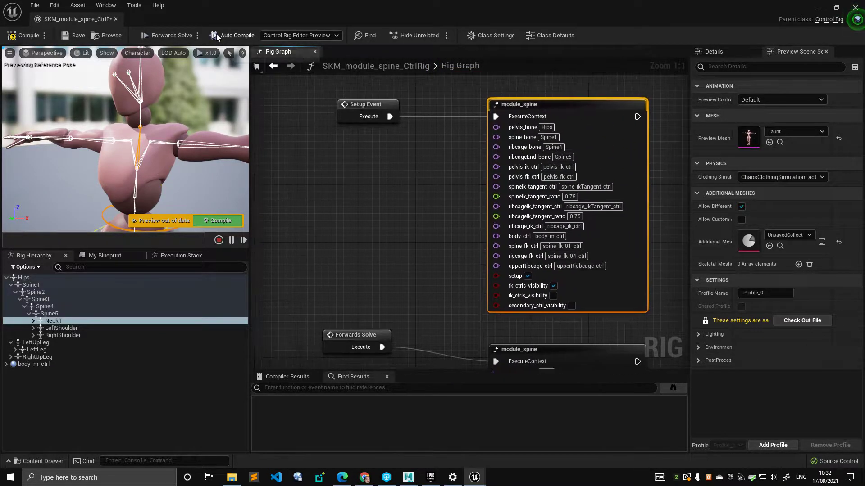
{"action": "left_click", "coordinate": [23, 36]}
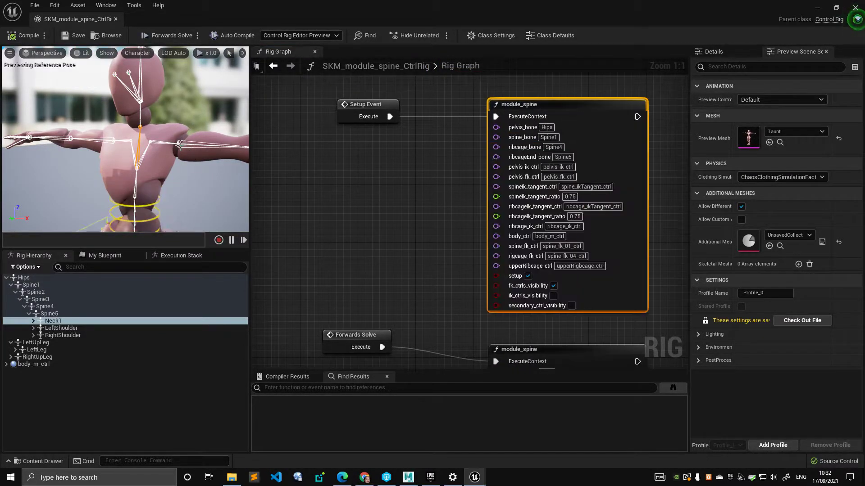
- Examine how the spine and pelvis controls align with the character's bones, including spine_fk_01_ctrl
{"action": "middle_click_drag", "start_coordinate": [179, 144], "coordinate": [142, 74], "text": "alt"}
{"action": "right_click_drag", "start_coordinate": [142, 74], "coordinate": [207, 74], "text": "alt"}
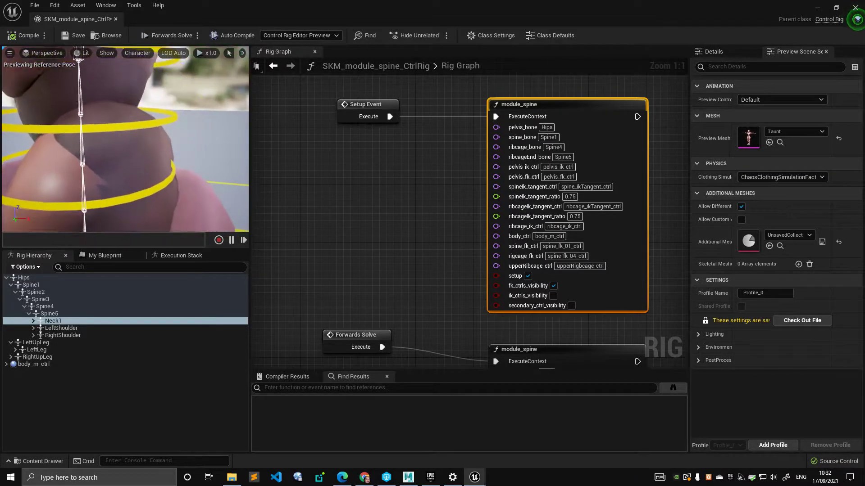
{"action": "right_click_drag", "start_coordinate": [207, 149], "coordinate": [165, 150], "text": "alt"}
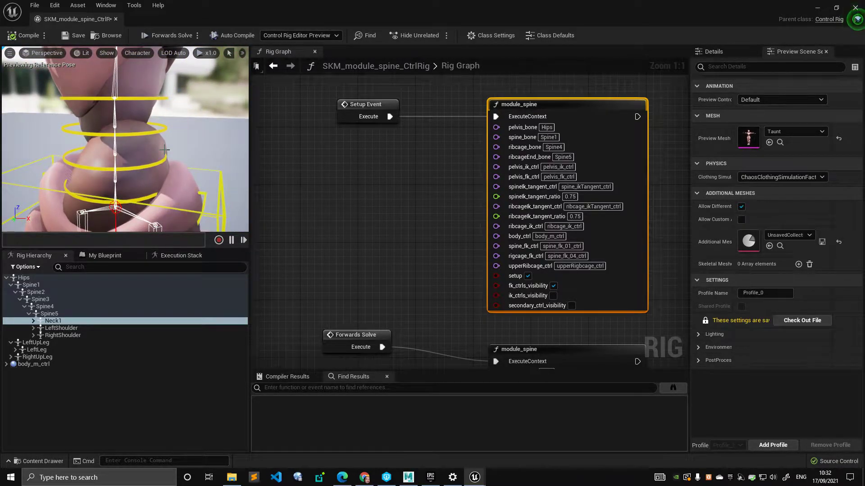
{"action": "middle_click_drag", "start_coordinate": [170, 143], "coordinate": [186, 148], "text": "alt"}
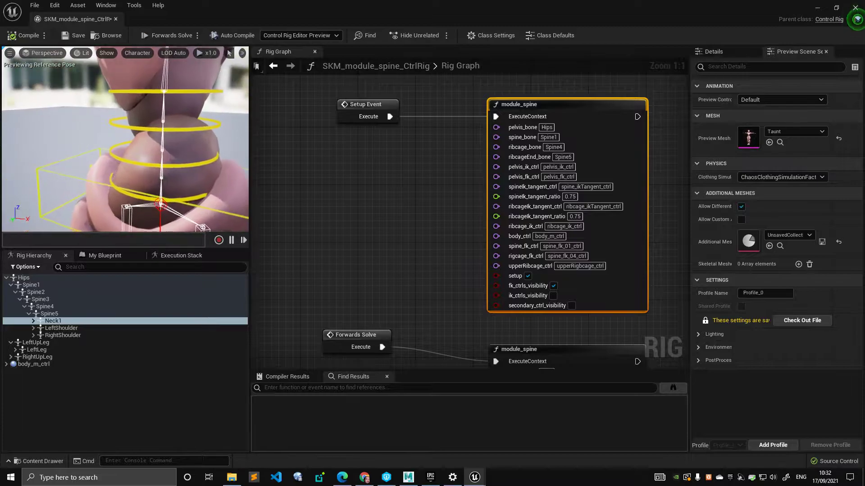
{"action": "right_click_drag", "start_coordinate": [187, 148], "coordinate": [223, 148], "text": "alt"}
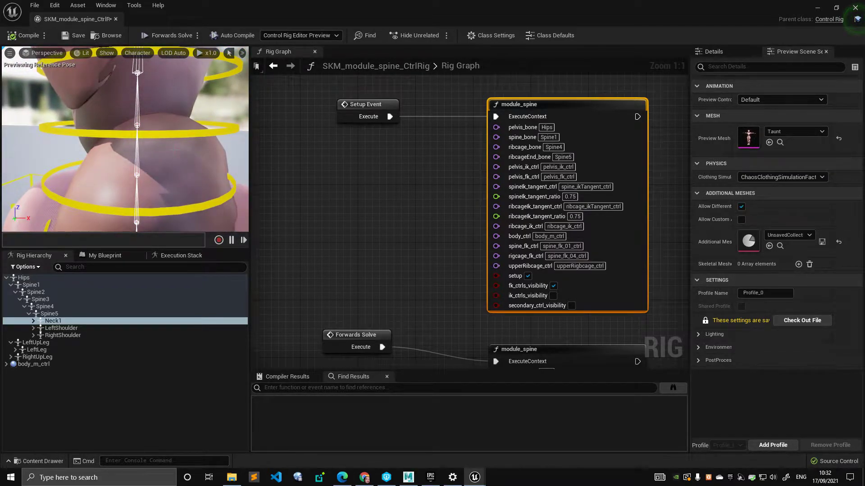
{"action": "mouse_move", "coordinate": [173, 189]}
{"action": "right_mouse_down", "text": "alt"}
{"action": "mouse_move", "coordinate": [134, 190]}
{"action": "mouse_move", "coordinate": [175, 187]}
{"action": "right_mouse_up", "text": "alt"}
{"action": "left_click_drag", "start_coordinate": [175, 186], "coordinate": [202, 188], "text": "alt"}
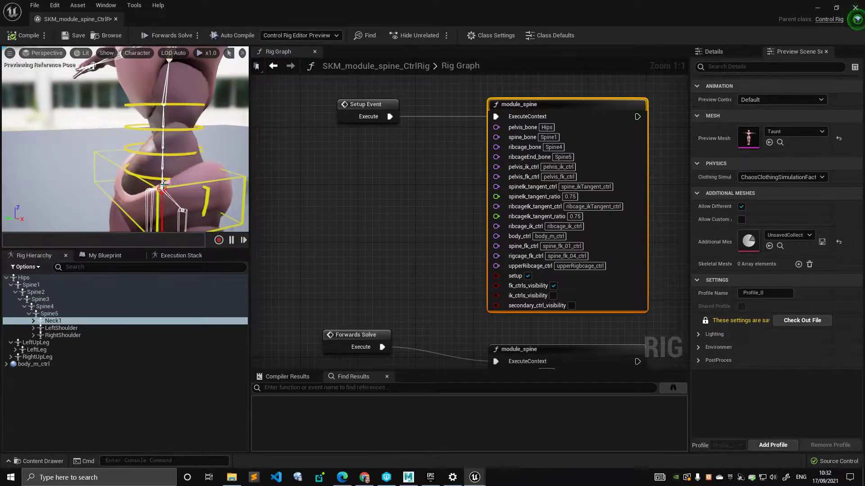
{"action": "left_click", "coordinate": [163, 180]}
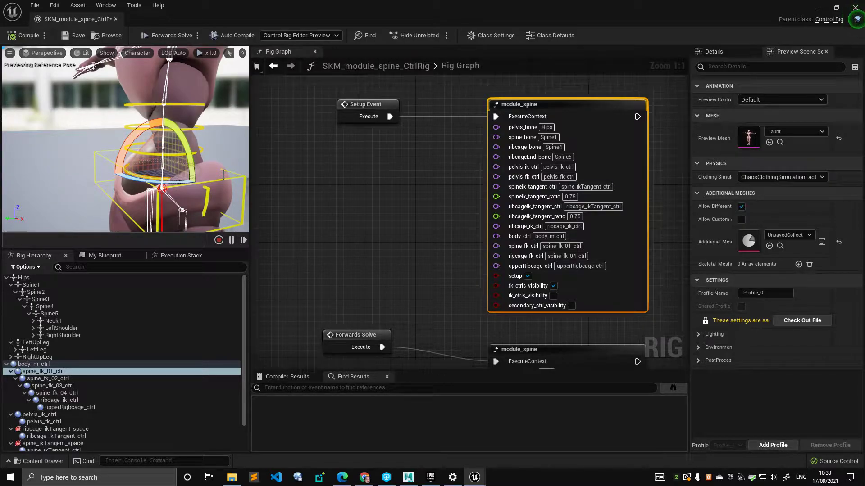
{"action": "mouse_move", "coordinate": [235, 152]}
{"action": "left_mouse_down", "text": "alt"}
{"action": "mouse_move", "coordinate": [245, 153]}
{"action": "mouse_move", "coordinate": [217, 151]}
{"action": "mouse_move", "coordinate": [239, 149]}
{"action": "left_mouse_up", "text": "alt"}
{"action": "left_click", "coordinate": [234, 151]}
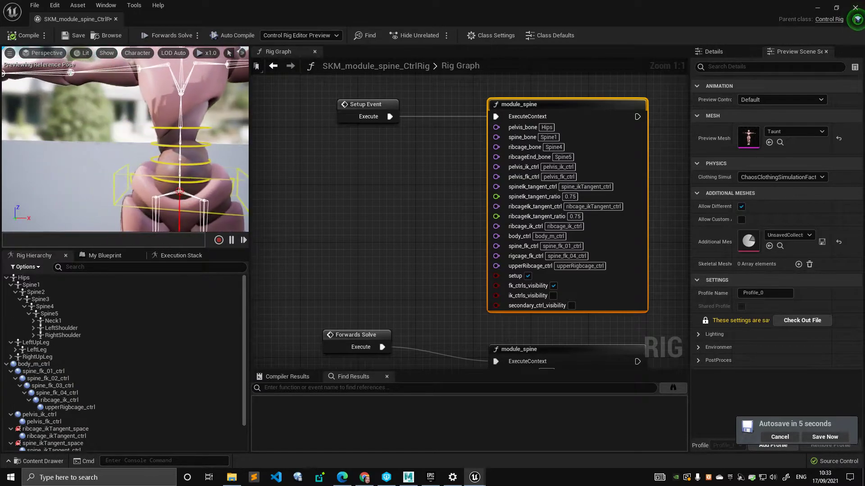
- Test moving body_m_ctrl and check the hips and spine controls from several angles
{"action": "middle_click_drag", "start_coordinate": [180, 180], "coordinate": [151, 187], "text": "alt"}
{"action": "right_click_drag", "start_coordinate": [151, 187], "coordinate": [180, 181], "text": "alt"}
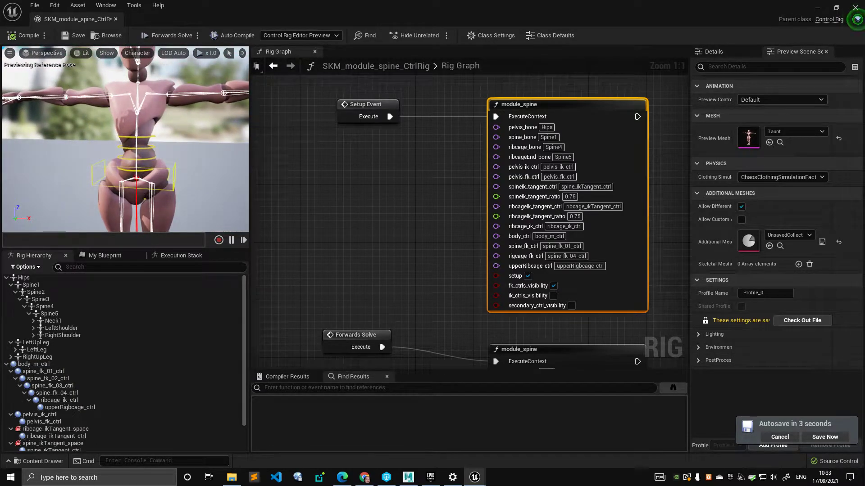
{"action": "left_click_drag", "start_coordinate": [180, 180], "coordinate": [192, 162], "text": "alt"}
{"action": "left_click", "coordinate": [193, 161]}
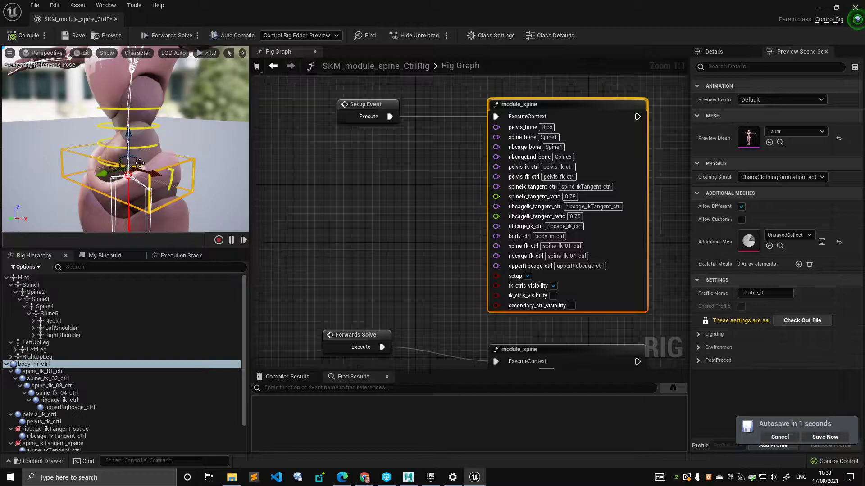
{"action": "left_click_drag", "start_coordinate": [135, 158], "coordinate": [146, 128]}
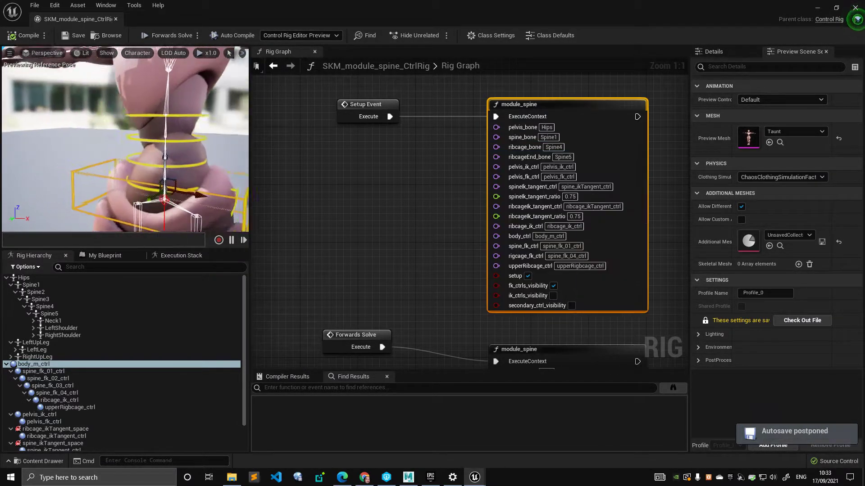
{"action": "right_click_drag", "start_coordinate": [147, 129], "coordinate": [180, 140], "text": "alt"}
{"action": "middle_click_drag", "start_coordinate": [180, 141], "coordinate": [180, 158], "text": "alt"}
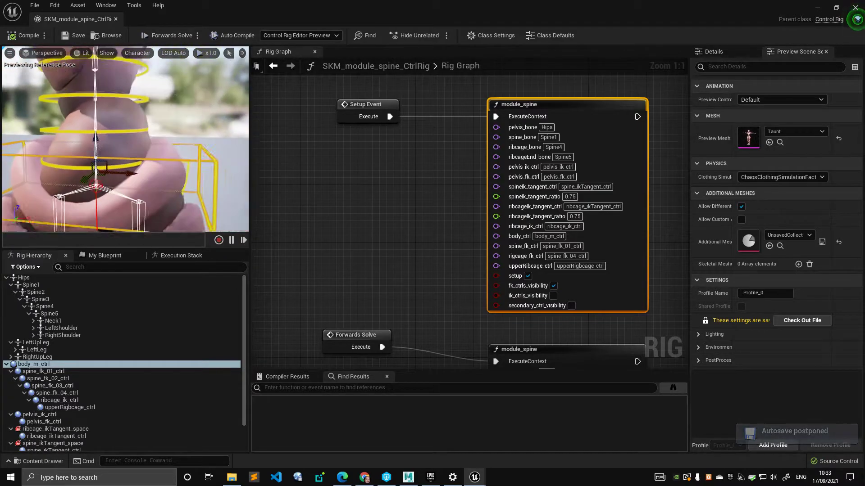
{"action": "left_click_drag", "start_coordinate": [180, 157], "coordinate": [198, 167], "text": "alt"}
{"action": "right_click_drag", "start_coordinate": [198, 167], "coordinate": [195, 166], "text": "alt"}
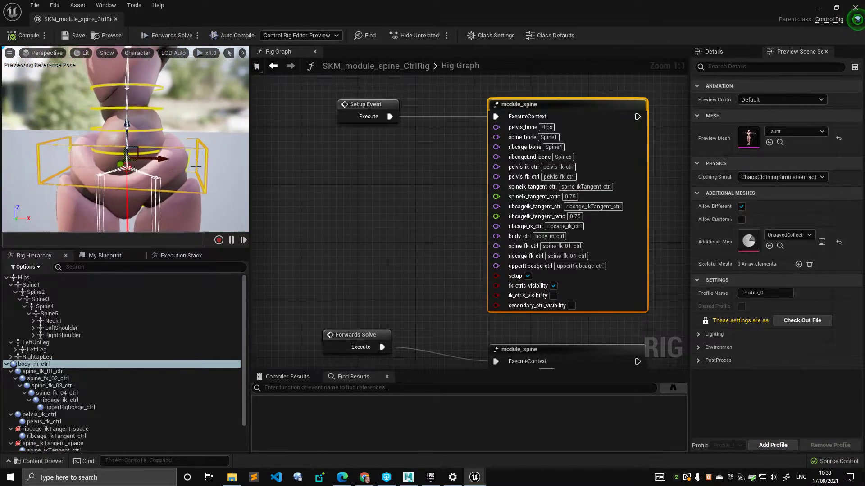
- Test rotating pelvis_fk_ctrl at the character's hips
{"action": "left_click", "coordinate": [195, 167]}
{"action": "key", "text": "e"}
{"action": "left_click_drag", "start_coordinate": [169, 133], "coordinate": [59, 54]}
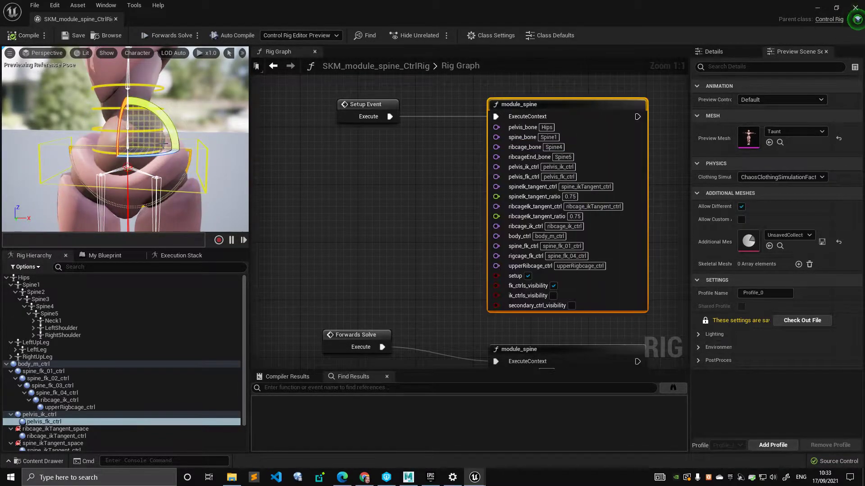
- Bend the character's spine by rotating spine_fk_01_ctrl through spine_fk_04_ctrl together
{"action": "left_click", "coordinate": [196, 130]}
{"action": "left_click_drag", "start_coordinate": [195, 131], "coordinate": [90, 252], "text": "alt"}
{"action": "left_click", "coordinate": [47, 371]}
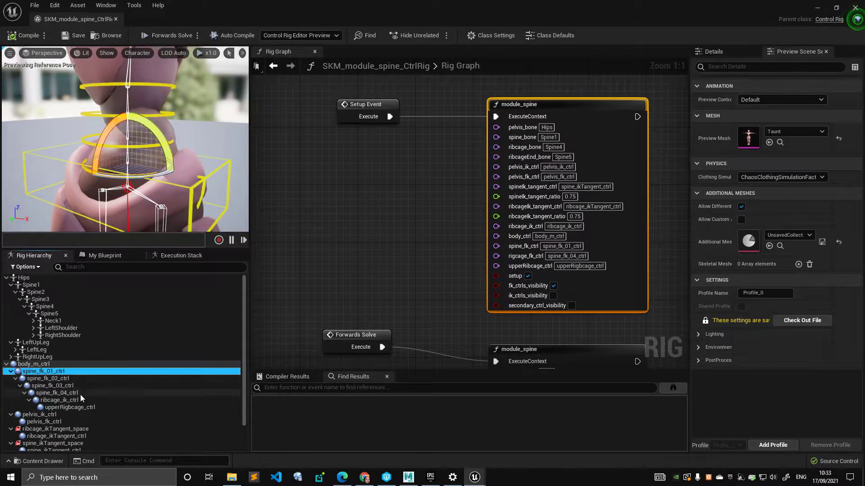
{"action": "left_click", "coordinate": [80, 394], "text": "shift"}
{"action": "left_click_drag", "start_coordinate": [116, 128], "coordinate": [106, 147]}
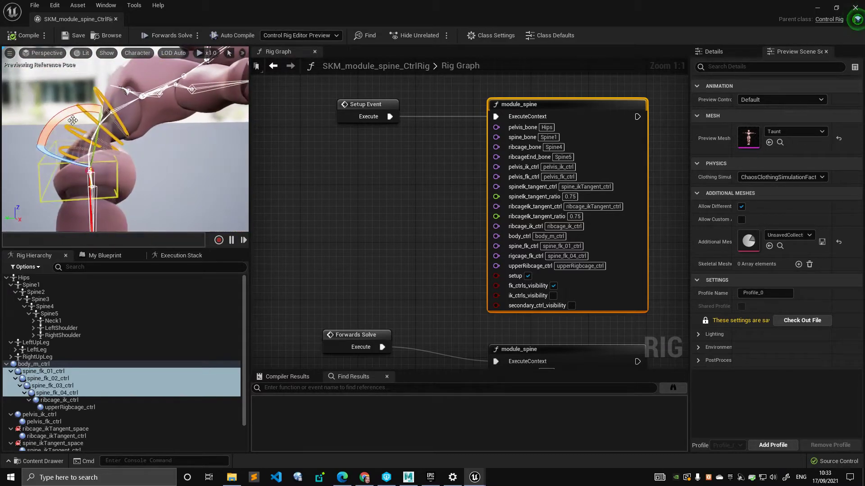
- Test bending the torso further by rotating the four selected FK spine controls together
{"action": "left_click_drag", "start_coordinate": [103, 111], "coordinate": [25, 52]}
{"action": "left_click_drag", "start_coordinate": [158, 167], "coordinate": [234, 175], "text": "alt"}
- Enable ik_ctrls_visibility on the module_spine function driven by Forwards Solve
{"action": "right_click_drag", "start_coordinate": [422, 254], "coordinate": [379, 117]}
{"action": "right_click_drag", "start_coordinate": [365, 291], "coordinate": [317, 150]}
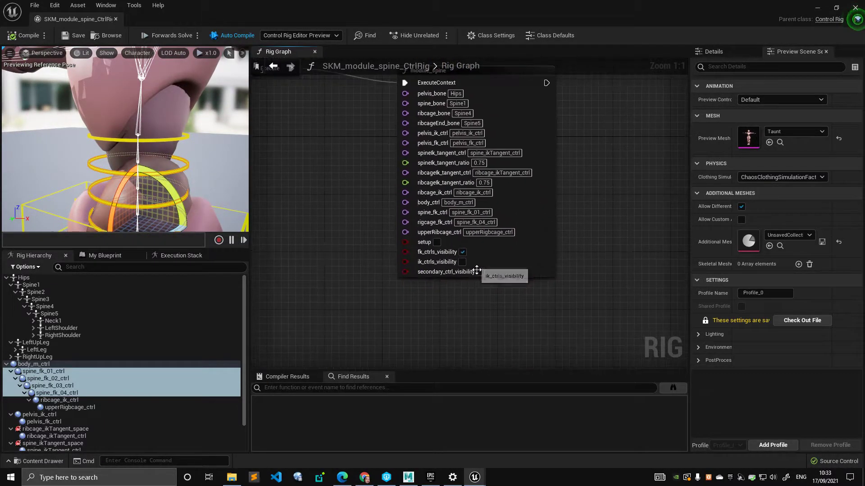
{"action": "left_click", "coordinate": [463, 262]}
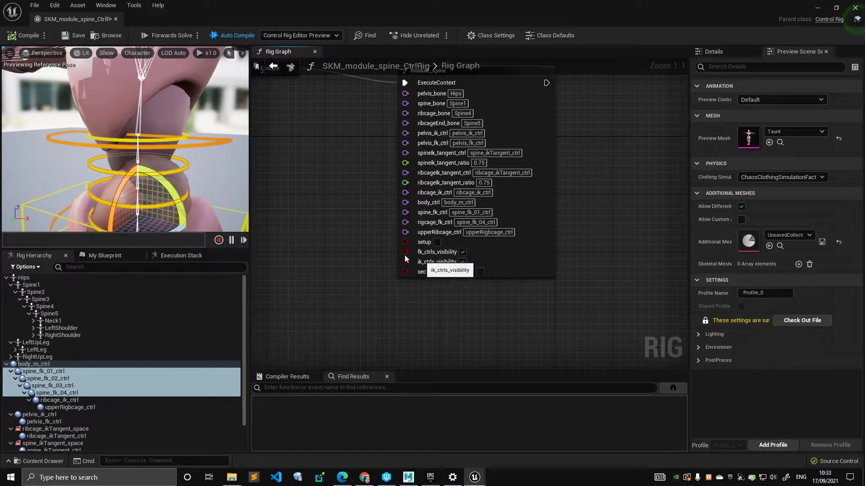
- Test moving ribcage_ik_ctrl sideways and upward to see how the spine follows
{"action": "left_click", "coordinate": [202, 163]}
{"action": "left_click", "coordinate": [206, 146]}
{"action": "key", "text": "w"}
{"action": "left_click_drag", "start_coordinate": [152, 123], "coordinate": [208, 106]}
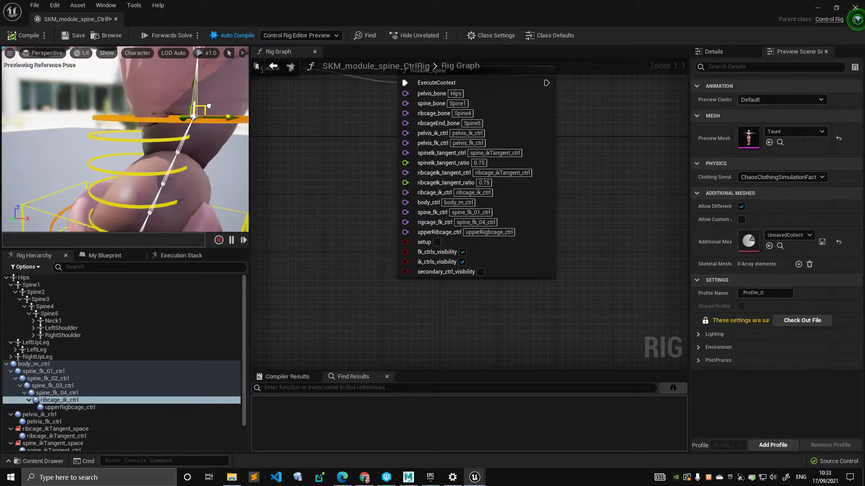
{"action": "right_click_drag", "start_coordinate": [209, 106], "coordinate": [169, 140]}
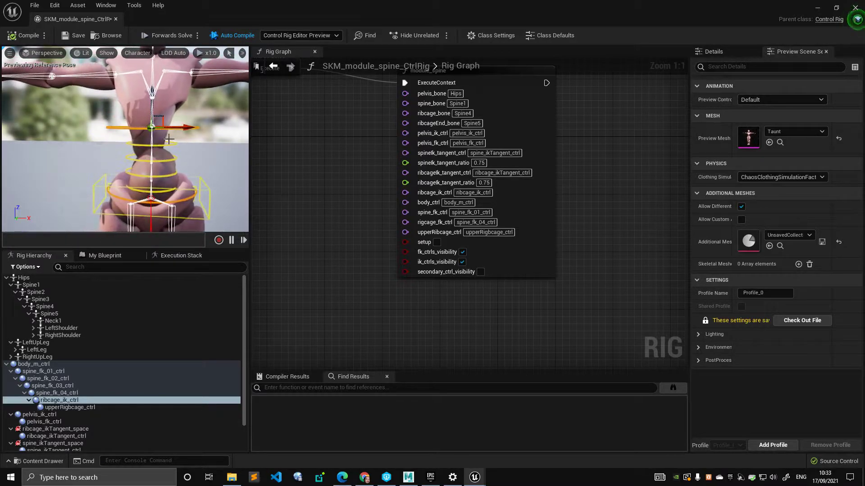
{"action": "left_click_drag", "start_coordinate": [161, 119], "coordinate": [182, 102]}
{"action": "right_click_drag", "start_coordinate": [191, 88], "coordinate": [172, 93]}
{"action": "left_click_drag", "start_coordinate": [172, 93], "coordinate": [142, 123]}
- Test rotating ribcage_ik_ctrl and moving it away from the hips, checking the bend from the side
{"action": "key", "text": "e"}
{"action": "left_click_drag", "start_coordinate": [135, 90], "coordinate": [96, 96]}
{"action": "left_click_drag", "start_coordinate": [108, 99], "coordinate": [72, 102], "text": "alt"}
{"action": "key", "text": "w"}
{"action": "left_click_drag", "start_coordinate": [120, 125], "coordinate": [72, 114]}
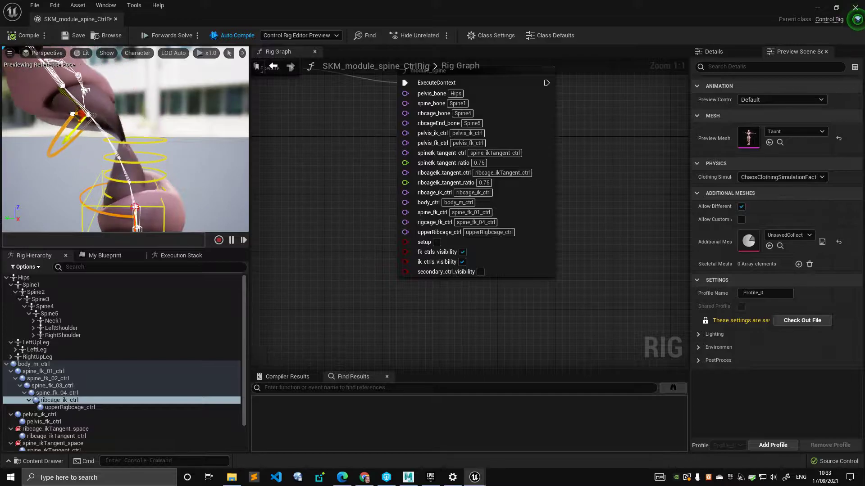
{"action": "right_click_drag", "start_coordinate": [72, 115], "coordinate": [35, 44]}
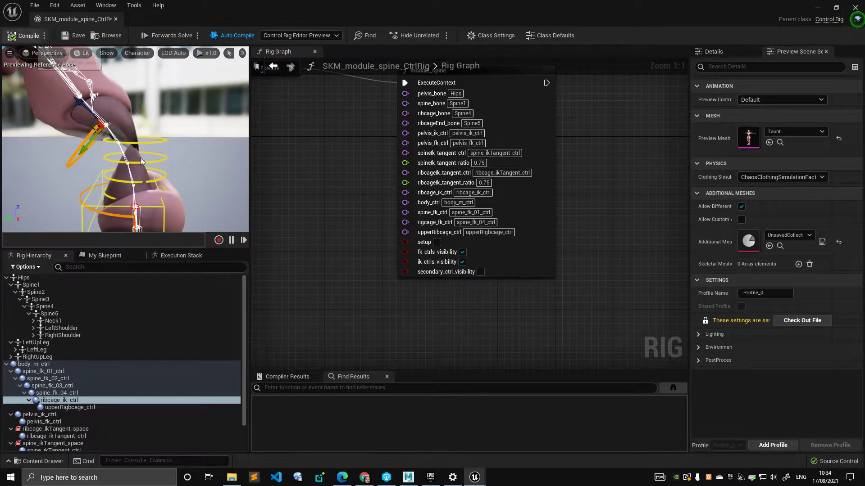
- Examine the character's mesh around the spine joints at the waist up close
{"action": "right_click_drag", "start_coordinate": [141, 161], "coordinate": [106, 174]}
{"action": "middle_click_drag", "start_coordinate": [106, 174], "coordinate": [87, 167], "text": "alt"}
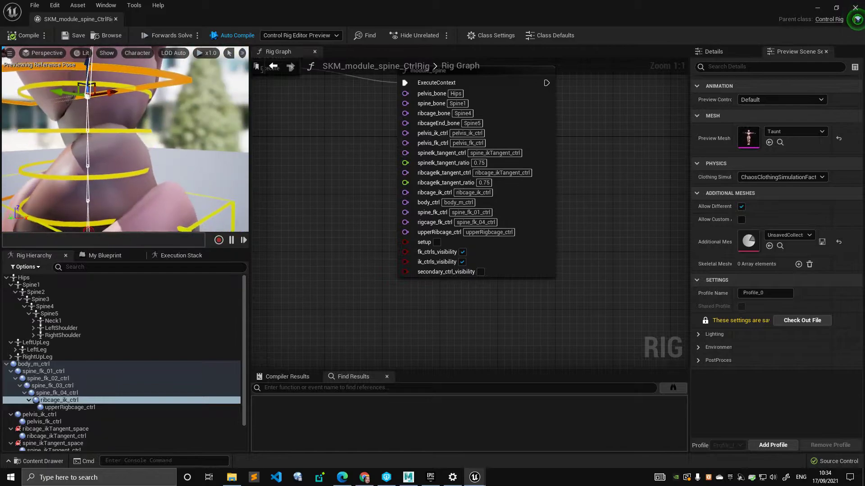
{"action": "right_click_drag", "start_coordinate": [87, 166], "coordinate": [144, 126]}
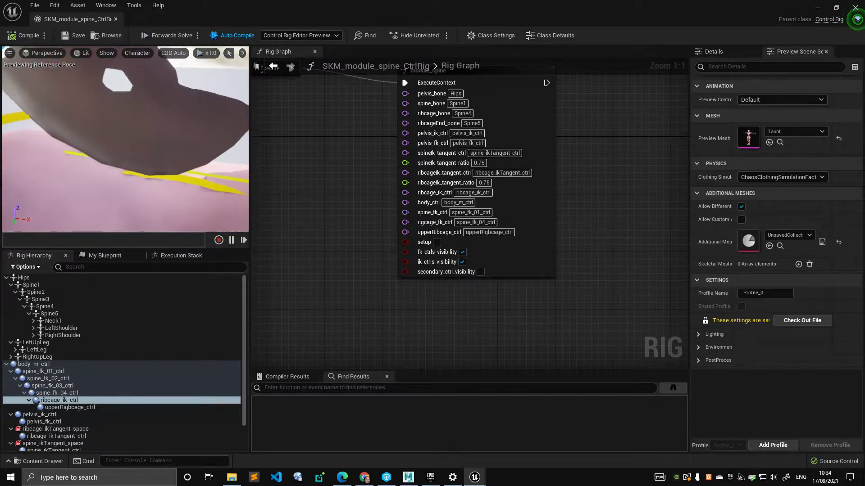
{"action": "right_click_drag", "start_coordinate": [74, 152], "coordinate": [125, 216]}
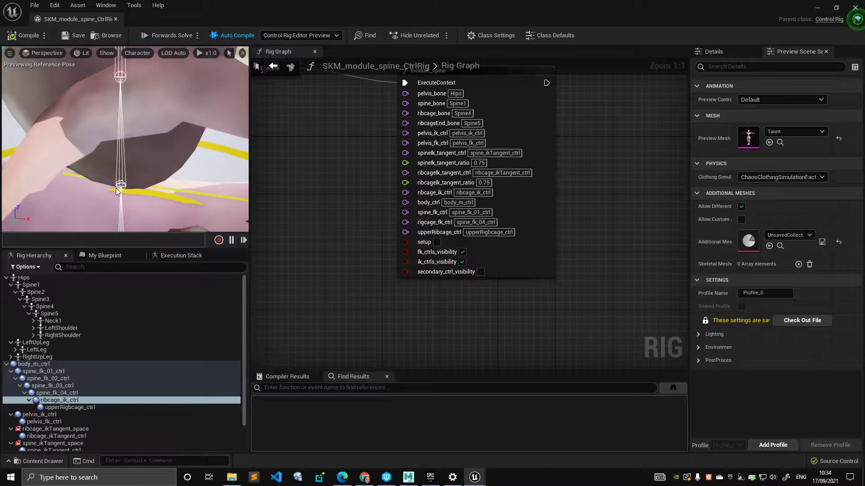
{"action": "scroll", "coordinate": [141, 194], "scroll_direction": "down", "scroll_amount": 5}
{"action": "scroll", "coordinate": [143, 193], "scroll_direction": "up", "scroll_amount": 5}
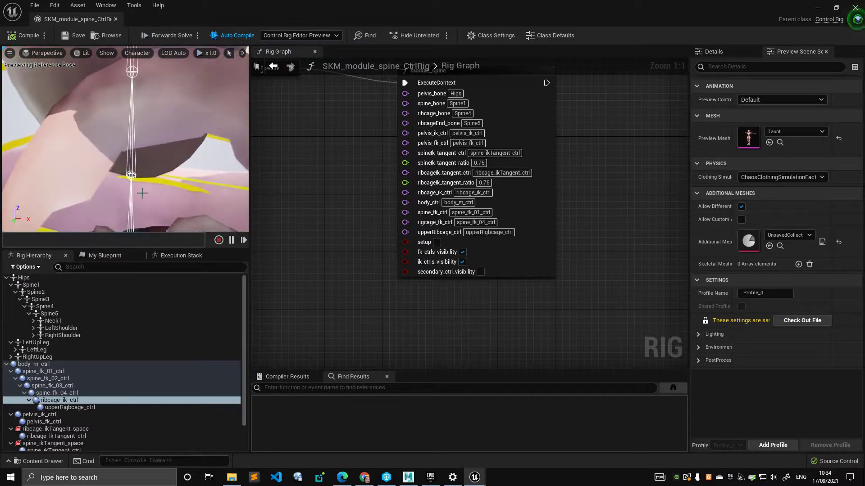
- Widen the viewport and inspect how the waist mesh deforms around the individual spine joints
{"action": "left_click_drag", "start_coordinate": [255, 185], "coordinate": [448, 194]}
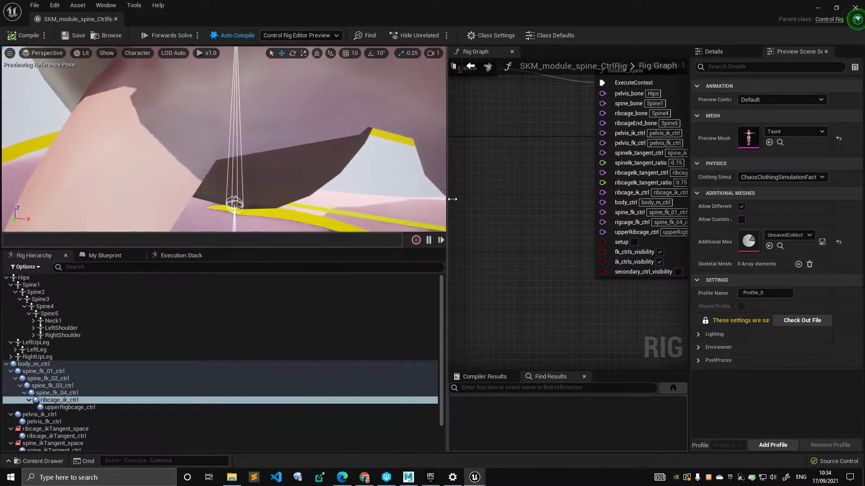
{"action": "right_click_drag", "start_coordinate": [418, 189], "coordinate": [415, 186]}
{"action": "scroll", "coordinate": [260, 211], "scroll_direction": "up", "scroll_amount": 3}
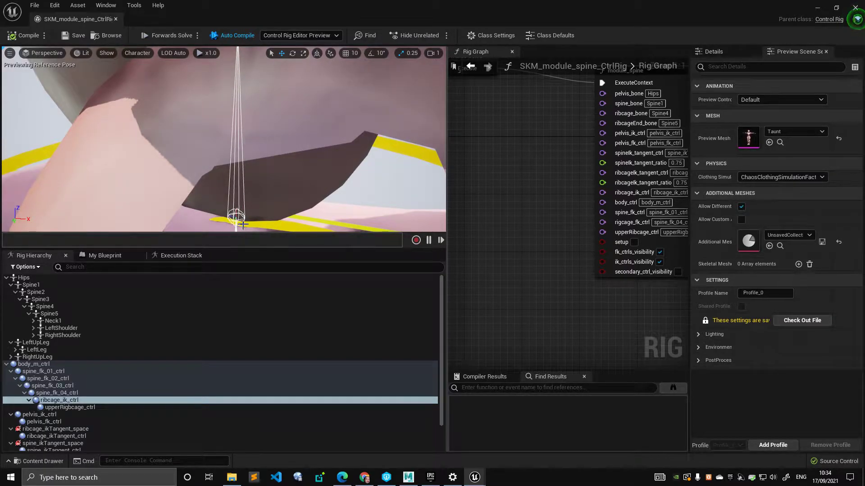
{"action": "middle_click_drag", "start_coordinate": [242, 225], "coordinate": [246, 179]}
{"action": "scroll", "coordinate": [247, 178], "scroll_direction": "down", "scroll_amount": 4}
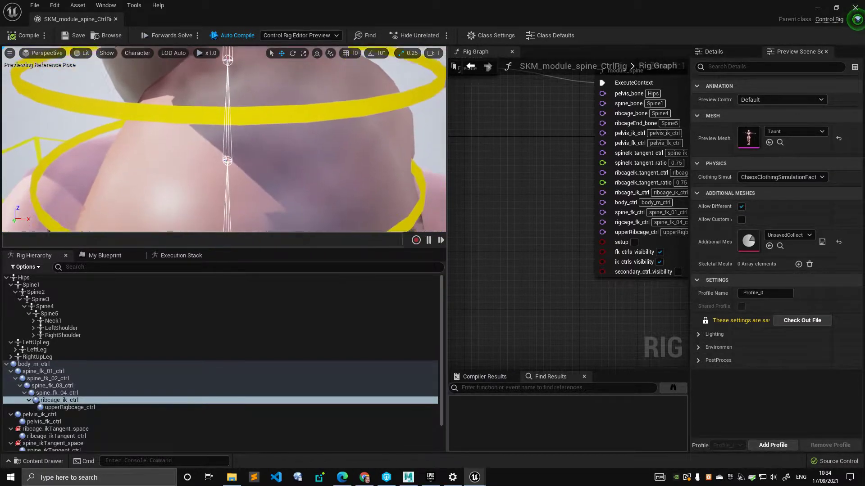
{"action": "scroll", "coordinate": [246, 179], "scroll_direction": "up", "scroll_amount": 4}
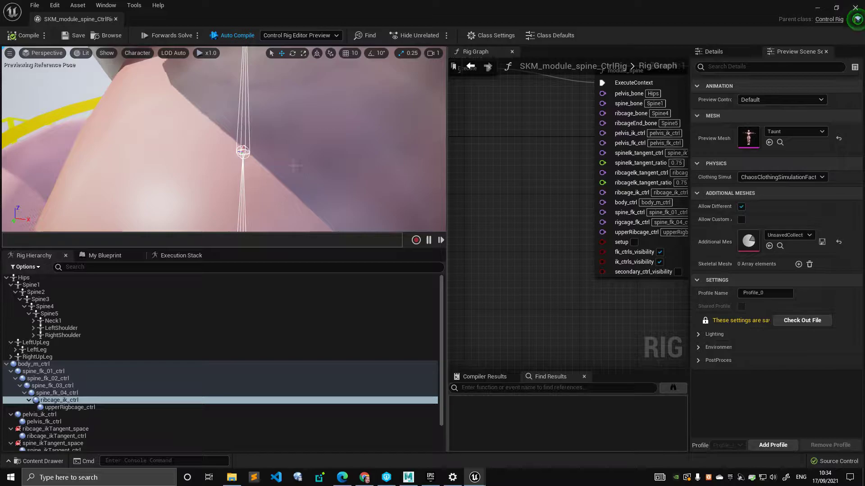
{"action": "right_click_drag", "start_coordinate": [306, 161], "coordinate": [261, 162], "text": "alt"}
{"action": "left_click_drag", "start_coordinate": [262, 161], "coordinate": [269, 152], "text": "alt"}
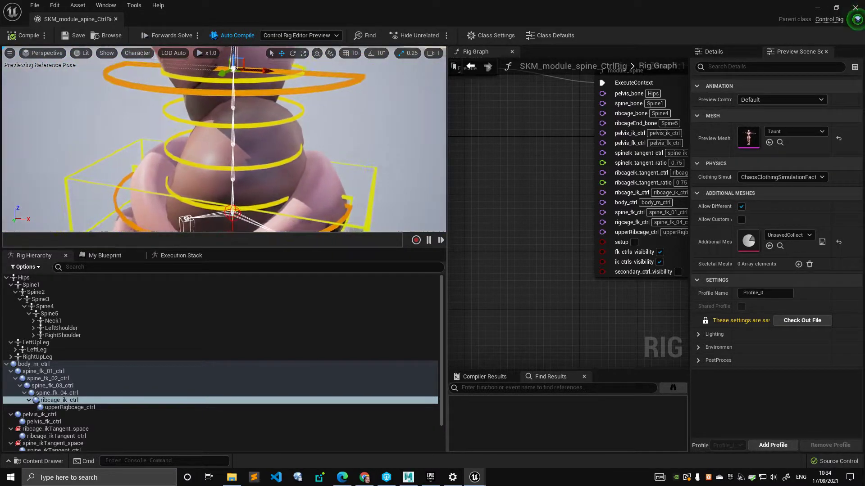
{"action": "right_click_drag", "start_coordinate": [269, 152], "coordinate": [297, 152], "text": "alt"}
{"action": "mouse_move", "coordinate": [228, 147]}
{"action": "left_mouse_down", "text": "alt"}
{"action": "mouse_move", "coordinate": [266, 121]}
{"action": "mouse_move", "coordinate": [228, 147]}
{"action": "left_mouse_up", "text": "alt"}
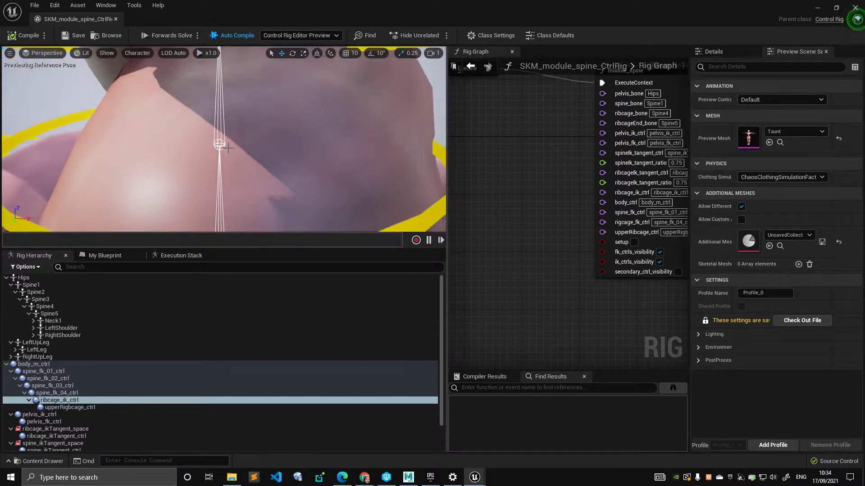
- Disconnect Forwards Solve from its module_spine function and shift the event node slightly closer to that function
{"action": "right_click_drag", "start_coordinate": [482, 172], "coordinate": [484, 242]}
{"action": "scroll", "coordinate": [562, 234], "scroll_direction": "down", "scroll_amount": 3}
{"action": "scroll", "coordinate": [500, 235], "scroll_direction": "up", "scroll_amount": 2}
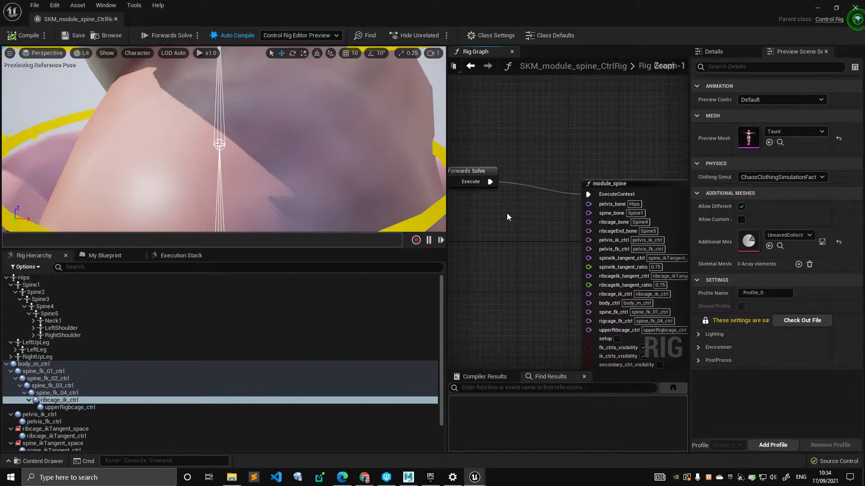
{"action": "mouse_move", "coordinate": [510, 150]}
{"action": "right_mouse_down"}
{"action": "mouse_move", "coordinate": [518, 220]}
{"action": "mouse_move", "coordinate": [509, 136]}
{"action": "right_mouse_up"}
{"action": "scroll", "coordinate": [517, 220], "scroll_direction": "down", "scroll_amount": 4}
{"action": "scroll", "coordinate": [510, 136], "scroll_direction": "up", "scroll_amount": 4}
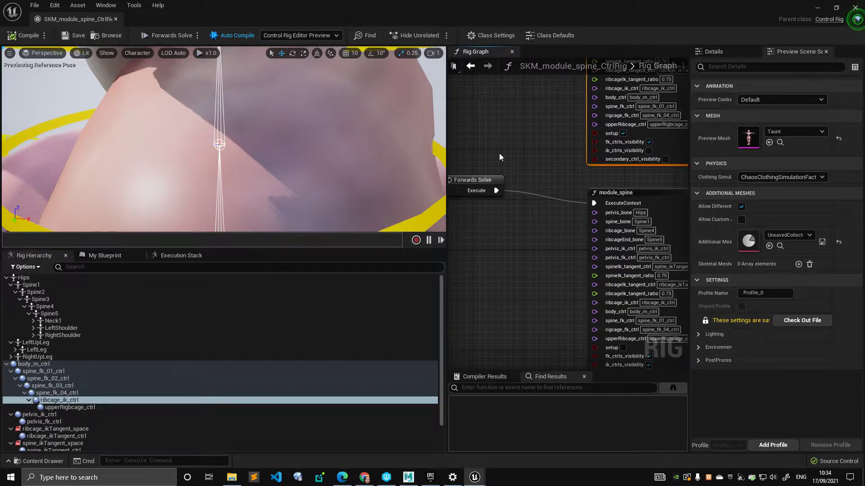
{"action": "right_click_drag", "start_coordinate": [506, 147], "coordinate": [500, 166]}
{"action": "left_click_drag", "start_coordinate": [490, 210], "coordinate": [518, 208]}
{"action": "left_click", "coordinate": [511, 172]}
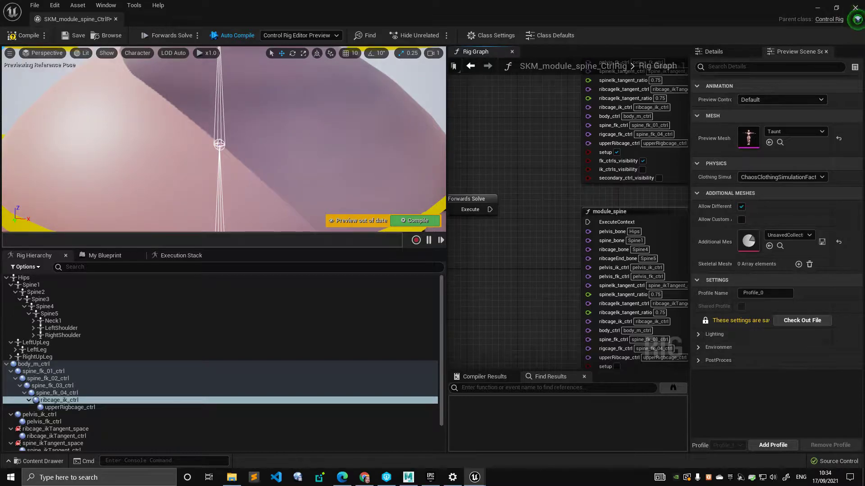
{"action": "mouse_move", "coordinate": [273, 151]}
{"action": "left_mouse_down", "text": "alt"}
{"action": "mouse_move", "coordinate": [288, 153]}
{"action": "mouse_move", "coordinate": [266, 140]}
{"action": "mouse_move", "coordinate": [283, 146]}
{"action": "mouse_move", "coordinate": [273, 151]}
{"action": "left_mouse_up", "text": "alt"}
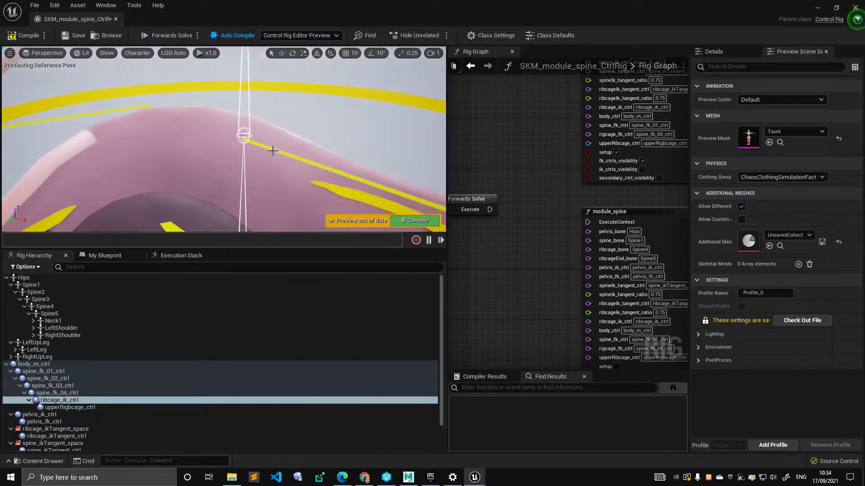
{"action": "left_click_drag", "start_coordinate": [505, 211], "coordinate": [501, 215]}
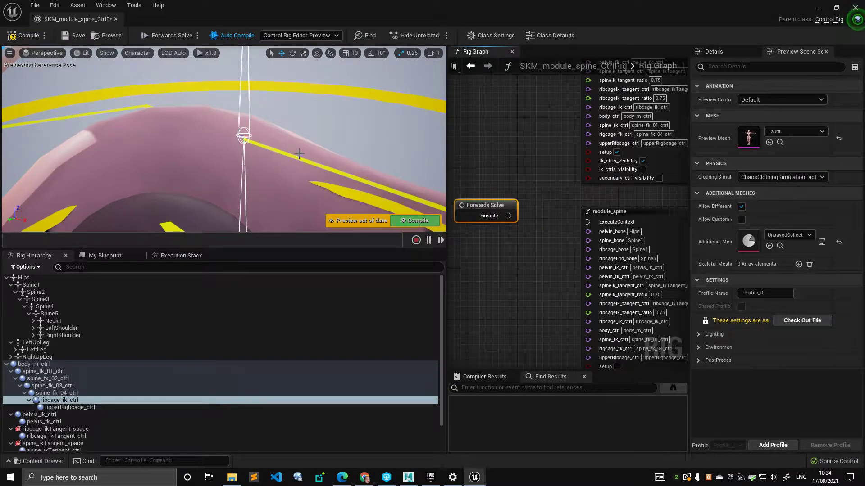
- Examine the waist mesh and spine joints from several angles with Forwards Solve disconnected
{"action": "left_click_drag", "start_coordinate": [299, 154], "coordinate": [265, 149], "text": "alt"}
{"action": "scroll", "coordinate": [266, 148], "scroll_direction": "down", "scroll_amount": 5}
{"action": "scroll", "coordinate": [288, 144], "scroll_direction": "up", "scroll_amount": 5}
{"action": "middle_click_drag", "start_coordinate": [318, 142], "coordinate": [190, 140], "text": "alt"}
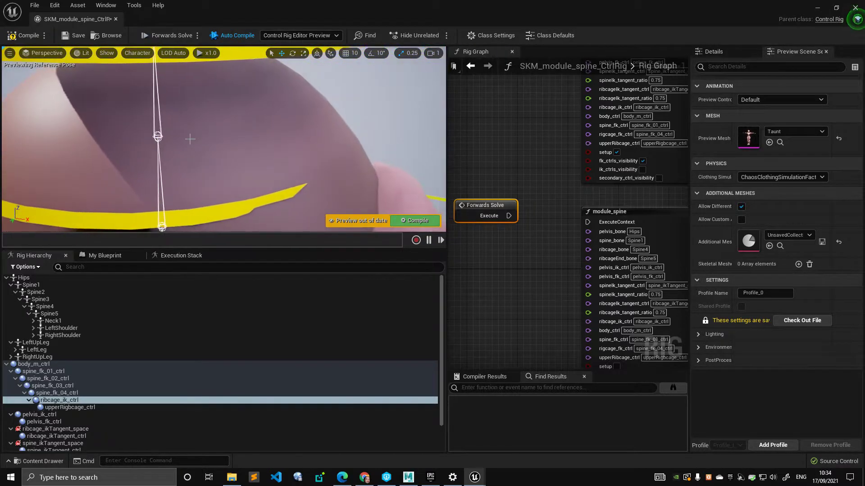
{"action": "right_click_drag", "start_coordinate": [157, 135], "coordinate": [94, 136], "text": "alt"}
{"action": "left_click_drag", "start_coordinate": [156, 136], "coordinate": [129, 114], "text": "alt"}
{"action": "left_click_drag", "start_coordinate": [305, 180], "coordinate": [304, 181]}
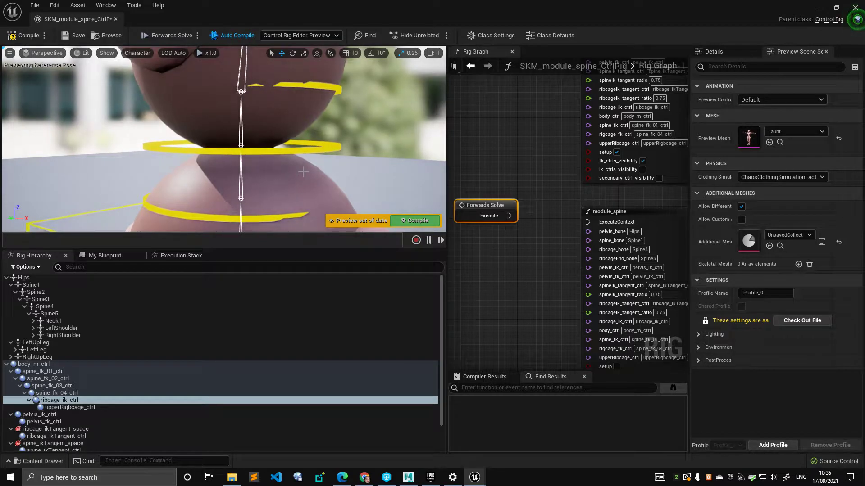
- Compare the mesh with the bone joints at the chest, neck and shoulder
{"action": "middle_click_drag", "start_coordinate": [304, 181], "coordinate": [291, 135], "text": "alt"}
{"action": "right_click_drag", "start_coordinate": [291, 135], "coordinate": [329, 135], "text": "alt"}
{"action": "middle_click_drag", "start_coordinate": [305, 180], "coordinate": [312, 137], "text": "alt"}
{"action": "right_click_drag", "start_coordinate": [305, 181], "coordinate": [266, 181], "text": "alt"}
{"action": "middle_click_drag", "start_coordinate": [304, 180], "coordinate": [304, 135], "text": "alt"}
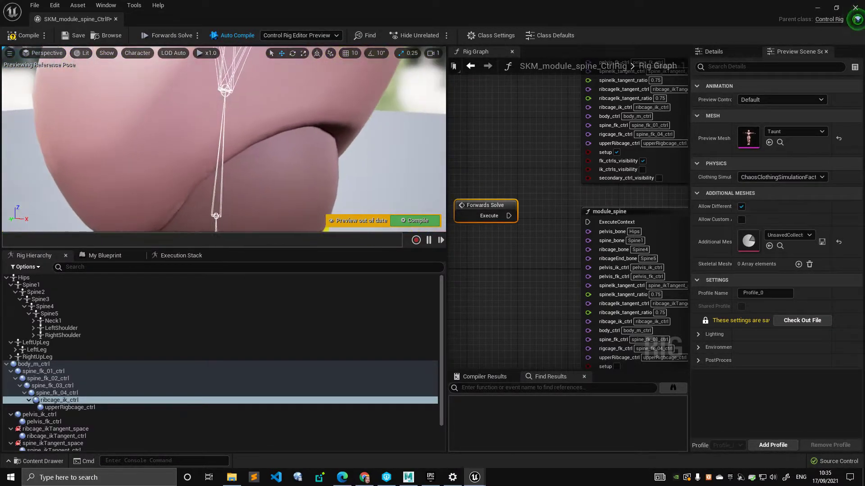
{"action": "right_click_drag", "start_coordinate": [304, 180], "coordinate": [333, 180], "text": "alt"}
{"action": "left_click_drag", "start_coordinate": [305, 181], "coordinate": [349, 171], "text": "alt"}
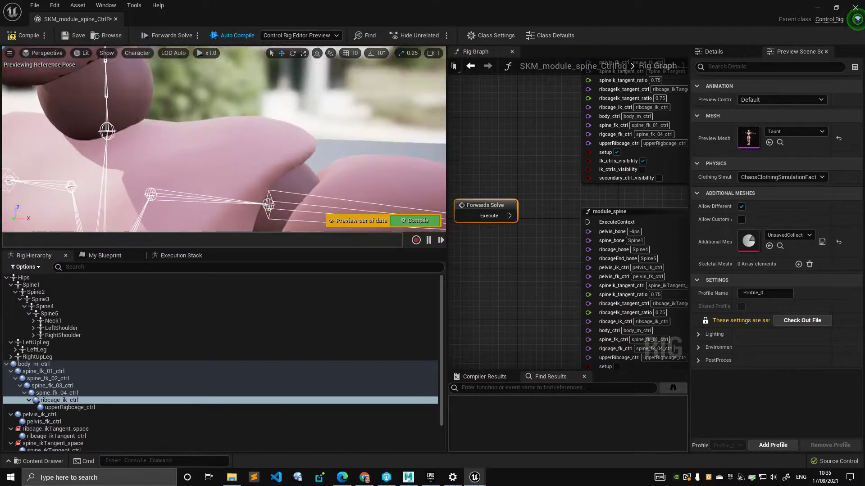
{"action": "middle_click_drag", "start_coordinate": [304, 180], "coordinate": [252, 117], "text": "alt"}
{"action": "left_click_drag", "start_coordinate": [305, 181], "coordinate": [315, 166], "text": "alt"}
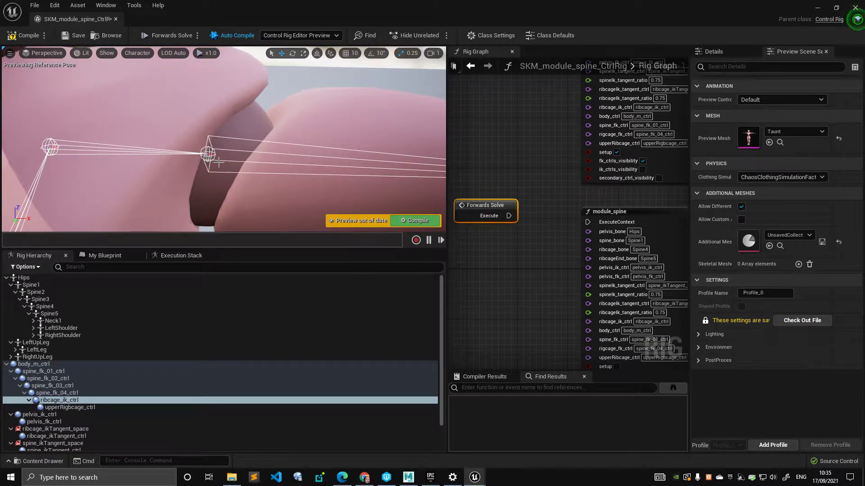
- Recheck the spine joints between waist and chest against the undeformed mesh
{"action": "left_click_drag", "start_coordinate": [226, 163], "coordinate": [257, 158], "text": "alt"}
{"action": "middle_click_drag", "start_coordinate": [226, 164], "coordinate": [270, 198], "text": "alt"}
{"action": "left_click_drag", "start_coordinate": [227, 164], "coordinate": [248, 153], "text": "alt"}
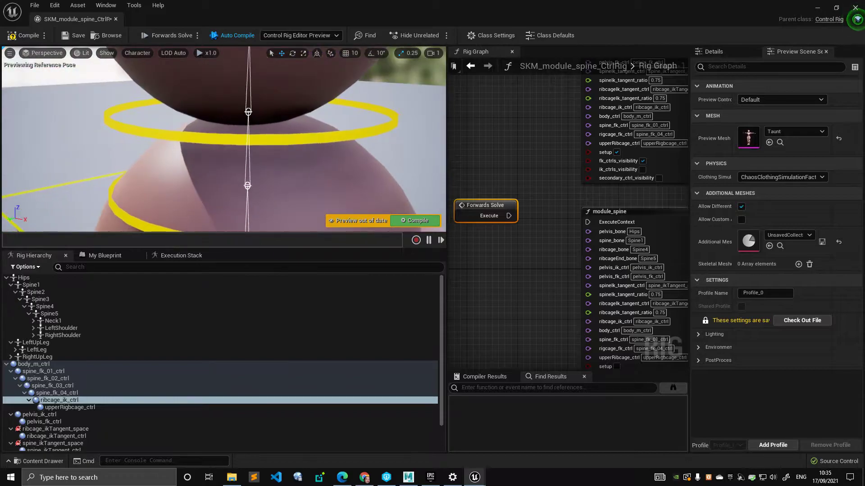
{"action": "right_click_drag", "start_coordinate": [226, 163], "coordinate": [248, 163], "text": "alt"}
{"action": "left_click_drag", "start_coordinate": [241, 153], "coordinate": [262, 161]}
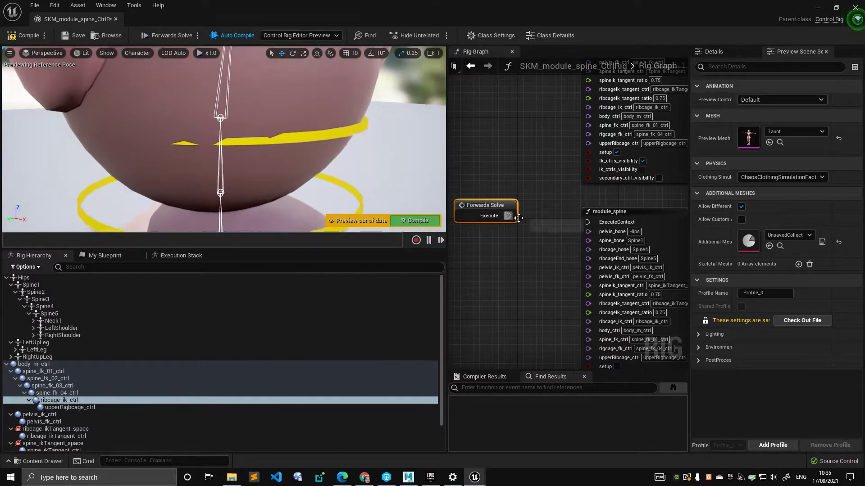
- Reconnect Forwards Solve's Execute output to module_spine's ExecuteContext and compile the rig
{"action": "left_click_drag", "start_coordinate": [591, 223], "coordinate": [590, 222]}
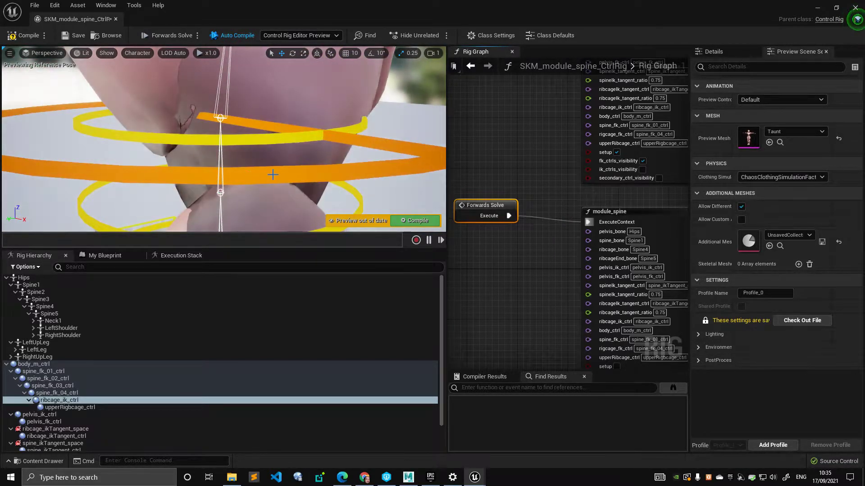
{"action": "left_click", "coordinate": [23, 35]}
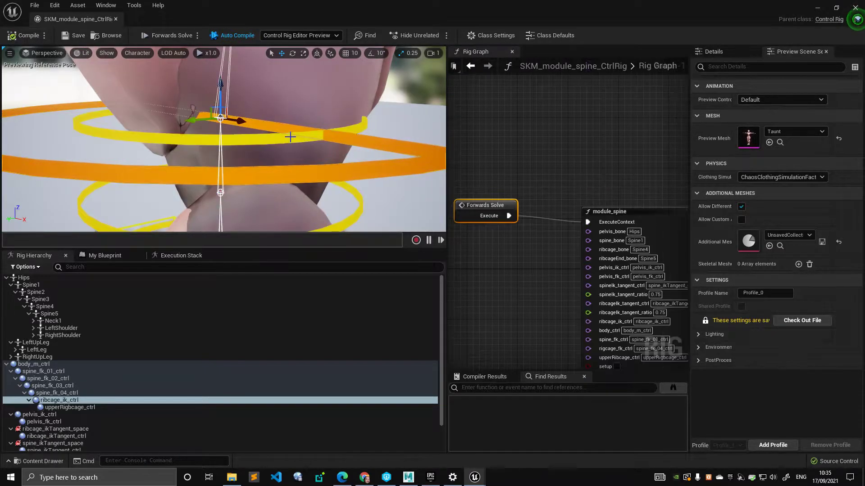
- Select spine_fk_03_ctrl to check its placement among the spine and pelvis controls, and clear the selection
{"action": "left_click", "coordinate": [262, 198]}
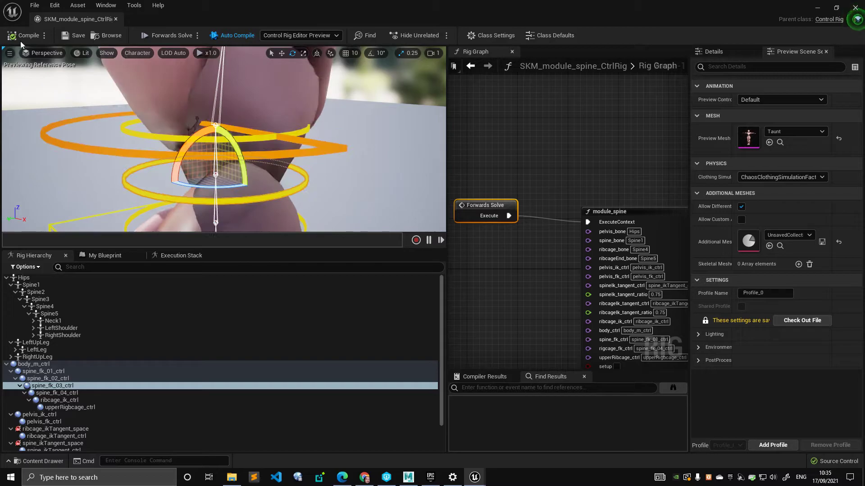
{"action": "left_click_drag", "start_coordinate": [328, 106], "coordinate": [315, 102], "text": "alt"}
{"action": "right_click_drag", "start_coordinate": [328, 105], "coordinate": [288, 106], "text": "alt"}
{"action": "middle_click_drag", "start_coordinate": [328, 106], "coordinate": [325, 59], "text": "alt"}
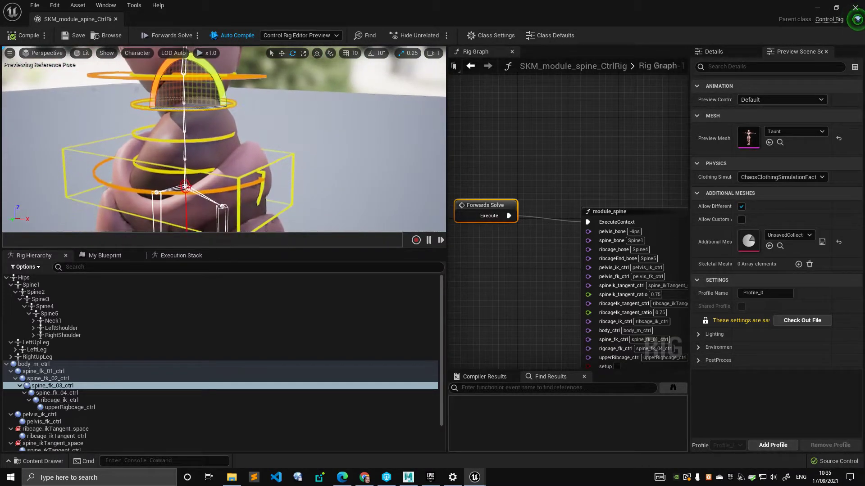
{"action": "left_click", "coordinate": [328, 105]}
- Examine the spine controls close up and the character's whole upper body from the front
{"action": "left_click_drag", "start_coordinate": [328, 106], "coordinate": [334, 123], "text": "alt"}
{"action": "right_click_drag", "start_coordinate": [333, 124], "coordinate": [361, 124], "text": "alt"}
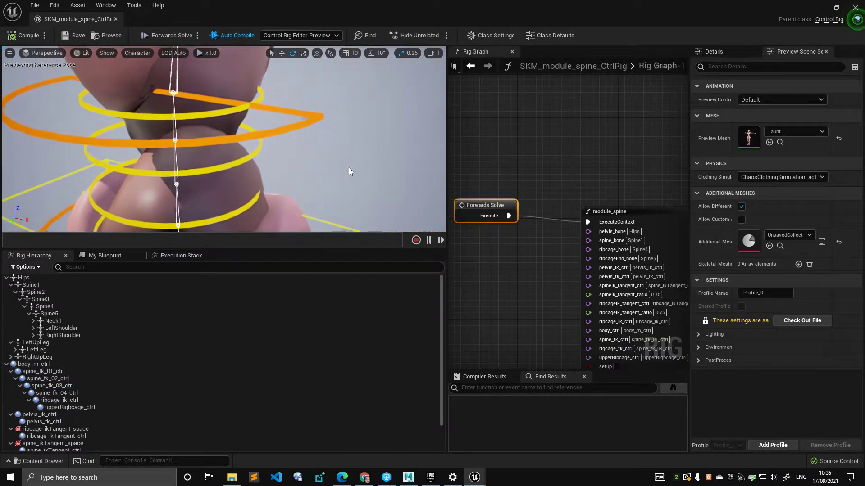
{"action": "middle_click_drag", "start_coordinate": [353, 171], "coordinate": [361, 216], "text": "alt"}
{"action": "right_click_drag", "start_coordinate": [354, 171], "coordinate": [297, 172], "text": "alt"}
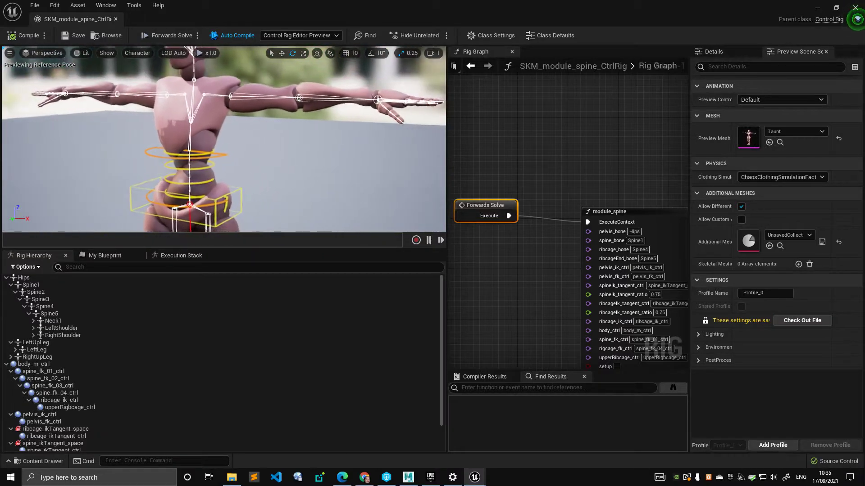
{"action": "left_click_drag", "start_coordinate": [353, 171], "coordinate": [333, 175], "text": "alt"}
{"action": "right_click_drag", "start_coordinate": [196, 147], "coordinate": [164, 147], "text": "alt"}
{"action": "middle_click_drag", "start_coordinate": [196, 146], "coordinate": [217, 176], "text": "alt"}
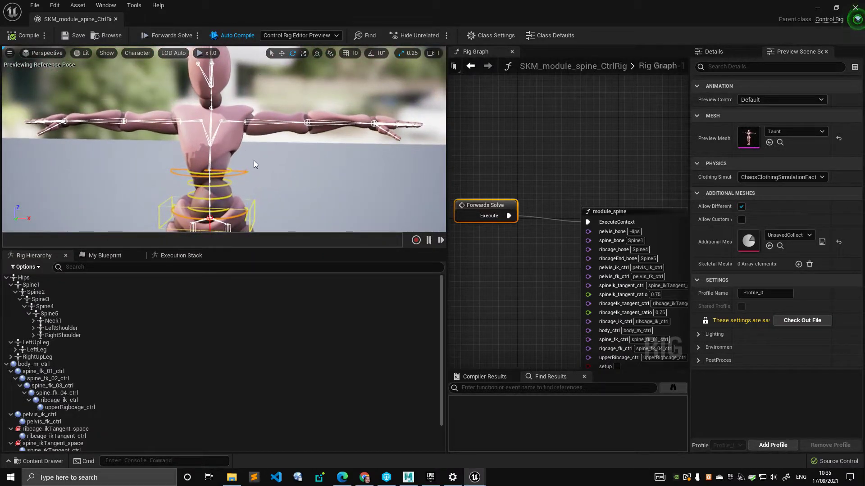
- Examine the waist and pelvis controls from several angles, along with the overall Rig Graph layout
{"action": "left_click_drag", "start_coordinate": [253, 161], "coordinate": [270, 148], "text": "alt"}
{"action": "middle_click_drag", "start_coordinate": [180, 160], "coordinate": [194, 138], "text": "alt"}
{"action": "left_click_drag", "start_coordinate": [258, 179], "coordinate": [220, 184], "text": "alt"}
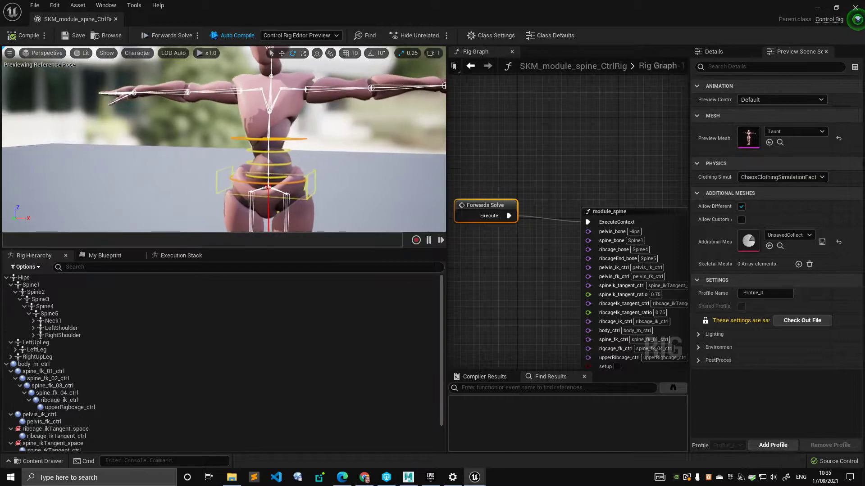
{"action": "right_click_drag", "start_coordinate": [258, 179], "coordinate": [288, 180], "text": "alt"}
{"action": "middle_click_drag", "start_coordinate": [304, 144], "coordinate": [327, 144], "text": "alt"}
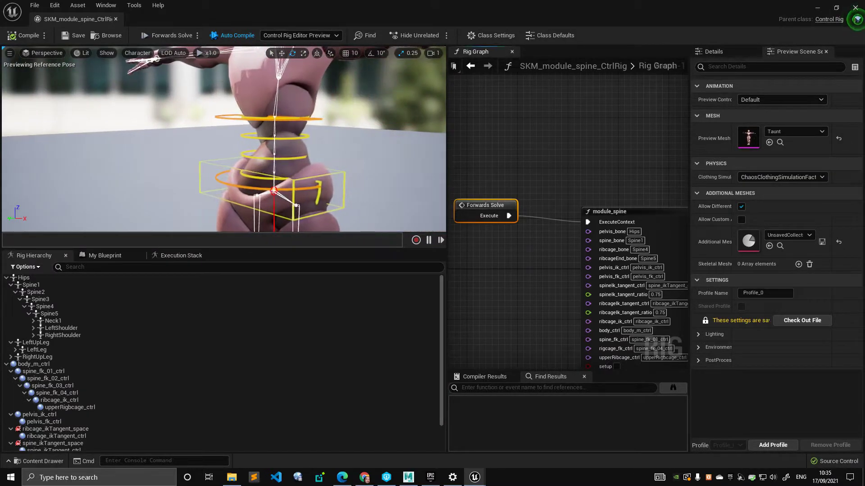
{"action": "scroll", "coordinate": [468, 158], "scroll_direction": "down", "scroll_amount": 3}
{"action": "right_click_drag", "start_coordinate": [479, 120], "coordinate": [517, 158]}
{"action": "right_click_drag", "start_coordinate": [466, 187], "coordinate": [480, 158]}
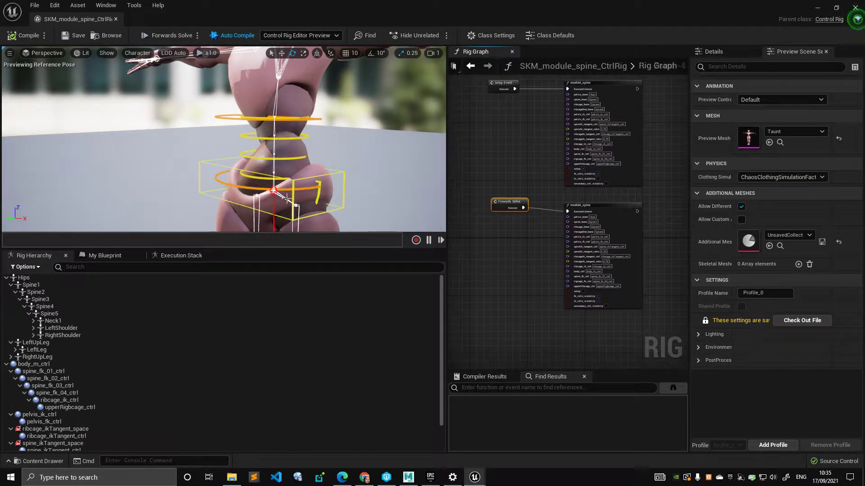
{"action": "mouse_move", "coordinate": [286, 198]}
{"action": "left_mouse_down", "text": "alt"}
{"action": "mouse_move", "coordinate": [252, 185]}
{"action": "mouse_move", "coordinate": [282, 202]}
{"action": "mouse_move", "coordinate": [270, 185]}
{"action": "mouse_move", "coordinate": [274, 203]}
{"action": "left_mouse_up", "text": "alt"}
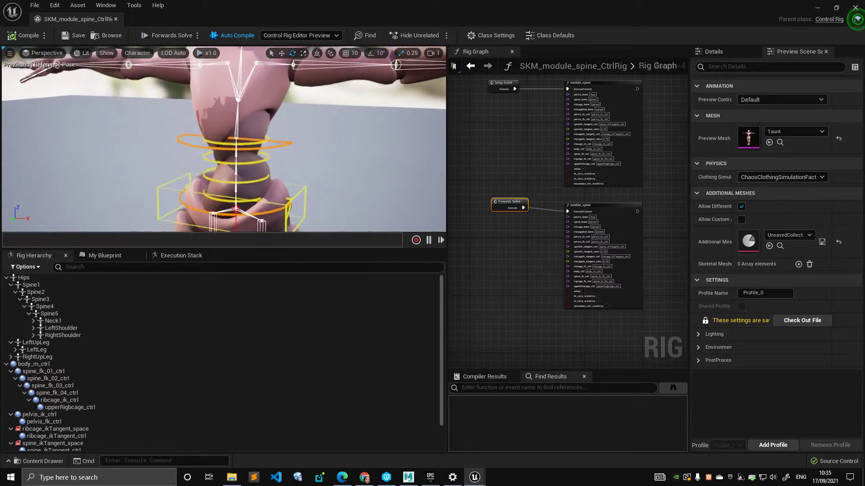
{"action": "middle_click_drag", "start_coordinate": [275, 202], "coordinate": [259, 167], "text": "alt"}
{"action": "right_click_drag", "start_coordinate": [259, 167], "coordinate": [288, 167], "text": "alt"}
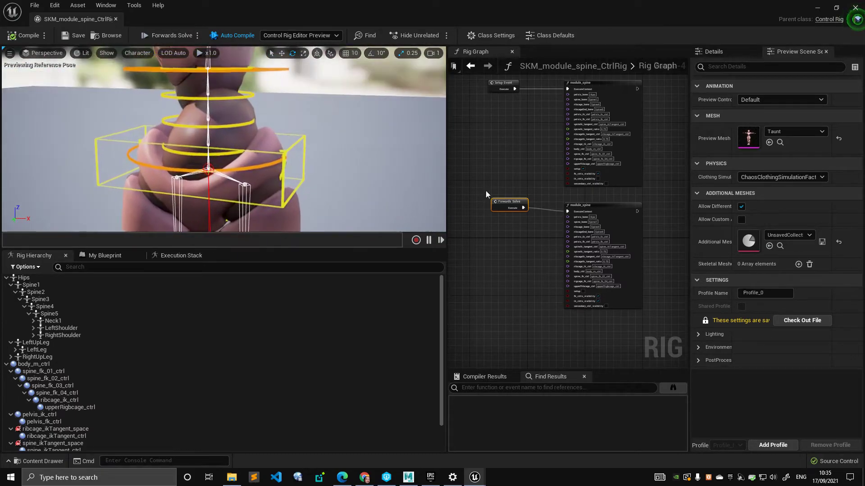
- Open the module_spine and solver_splineIk functions with a wider graph area, and locate the Fit Chain on Curve node's axis settings
{"action": "double_click", "coordinate": [599, 211]}
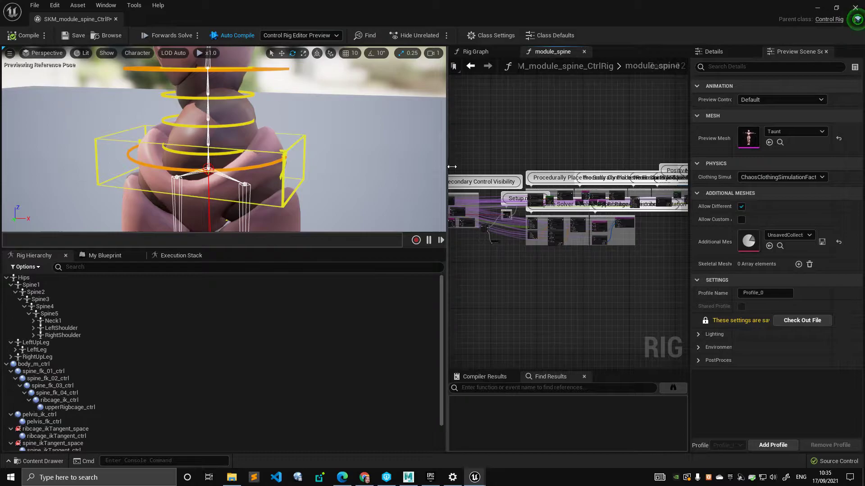
{"action": "left_click_drag", "start_coordinate": [452, 167], "coordinate": [361, 166]}
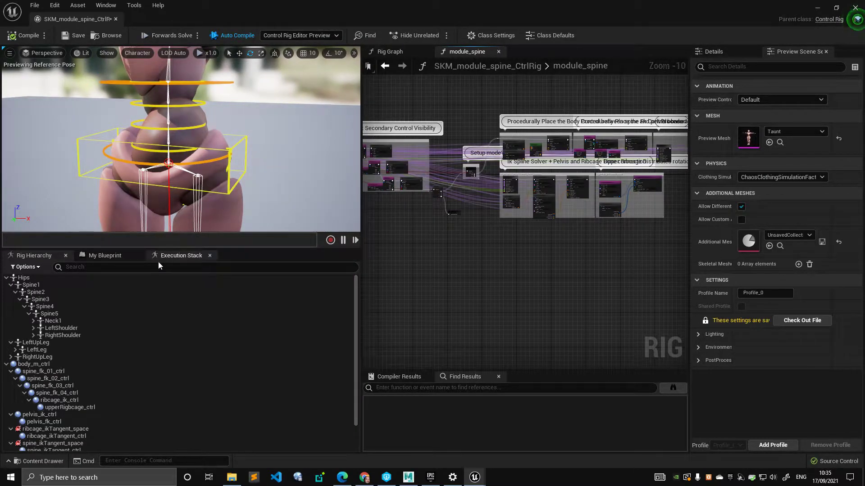
{"action": "left_click", "coordinate": [105, 255]}
{"action": "double_click", "coordinate": [80, 333]}
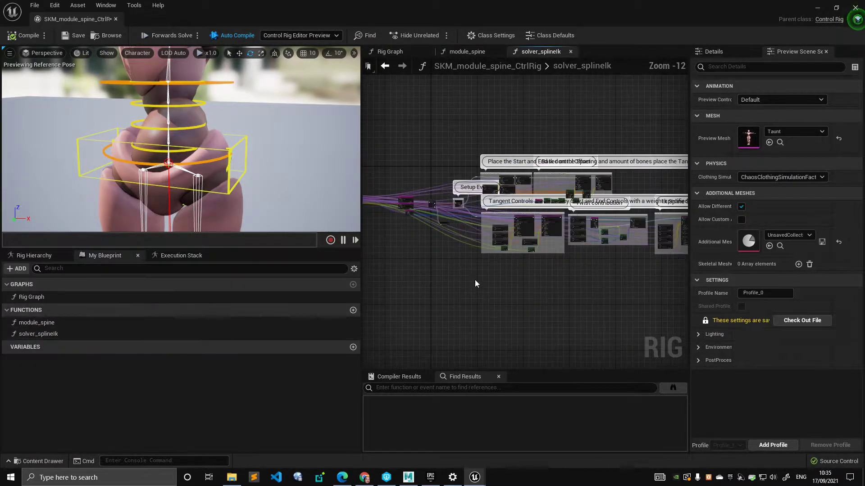
{"action": "right_click_drag", "start_coordinate": [591, 282], "coordinate": [511, 294]}
{"action": "scroll", "coordinate": [512, 294], "scroll_direction": "up", "scroll_amount": 5}
{"action": "right_click_drag", "start_coordinate": [473, 249], "coordinate": [585, 325]}
{"action": "scroll", "coordinate": [569, 311], "scroll_direction": "up", "scroll_amount": 5}
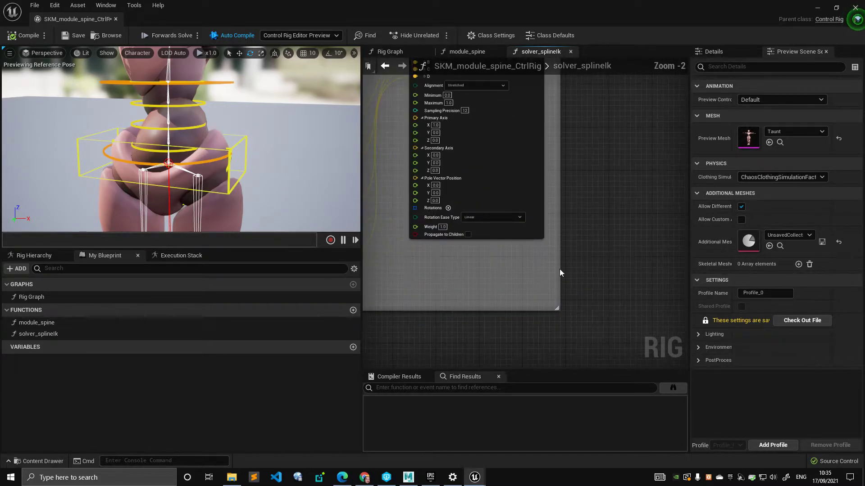
{"action": "right_click_drag", "start_coordinate": [555, 211], "coordinate": [614, 287]}
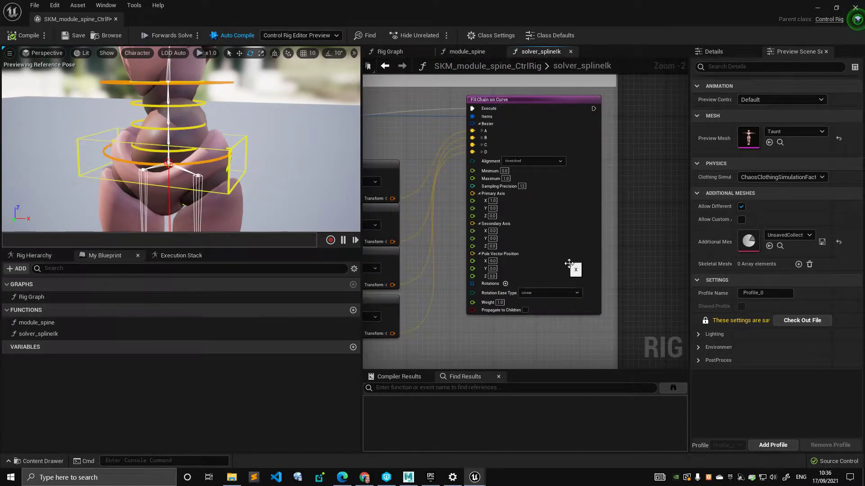
- Disconnect Forwards Solve's Execute output from module_spine in the Rig Graph and inspect the waist joint close up
{"action": "left_click", "coordinate": [390, 52]}
{"action": "scroll", "coordinate": [553, 180], "scroll_direction": "up", "scroll_amount": 6}
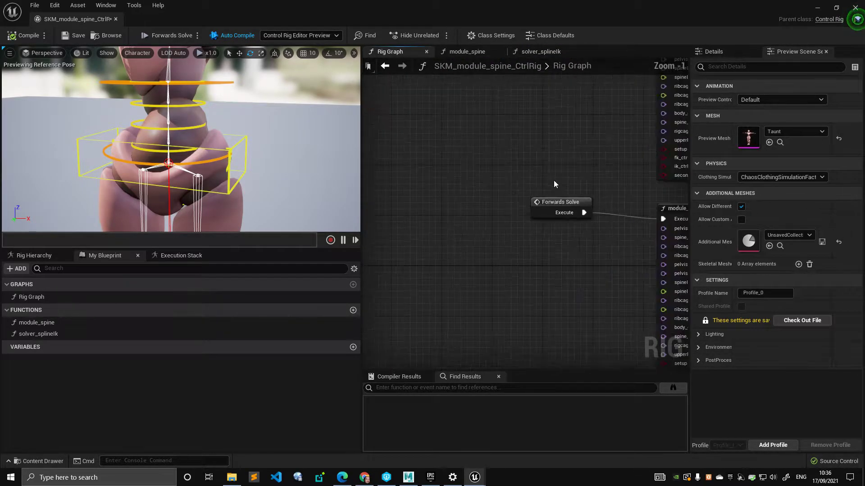
{"action": "left_click_drag", "start_coordinate": [530, 205], "coordinate": [573, 208]}
{"action": "right_click_drag", "start_coordinate": [189, 144], "coordinate": [270, 155], "text": "alt"}
{"action": "scroll", "coordinate": [181, 140], "scroll_direction": "up", "scroll_amount": 3}
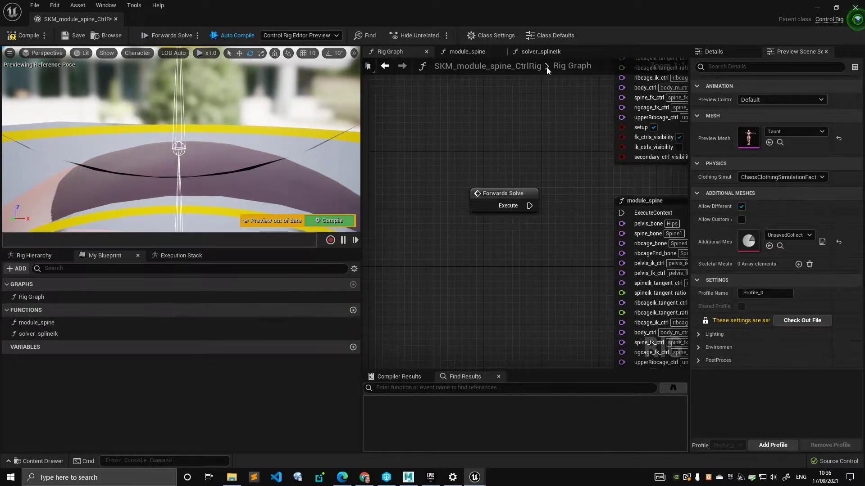
- Try a Primary Axis of X 0.0 and Y -1.0 on solver_splineIk's Fit Chain on Curve node, compiling and saving the rig
{"action": "left_click", "coordinate": [539, 52]}
{"action": "right_click_drag", "start_coordinate": [563, 205], "coordinate": [592, 193]}
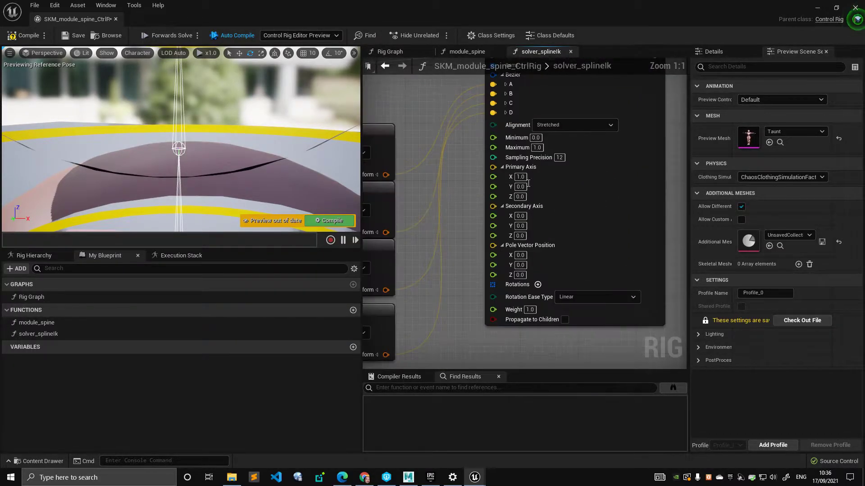
{"action": "left_click", "coordinate": [522, 177]}
{"action": "key", "text": "ctrl+s"}
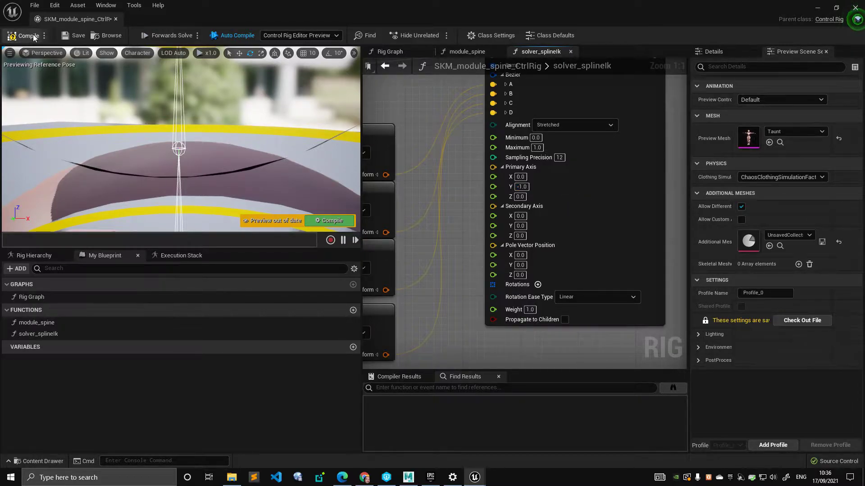
- Reconnect Forwards Solve's Execute output to module_spine's ExecuteContext in the Rig Graph and compile the rig
{"action": "left_click", "coordinate": [389, 56]}
{"action": "scroll", "coordinate": [471, 115], "scroll_direction": "down", "scroll_amount": 2}
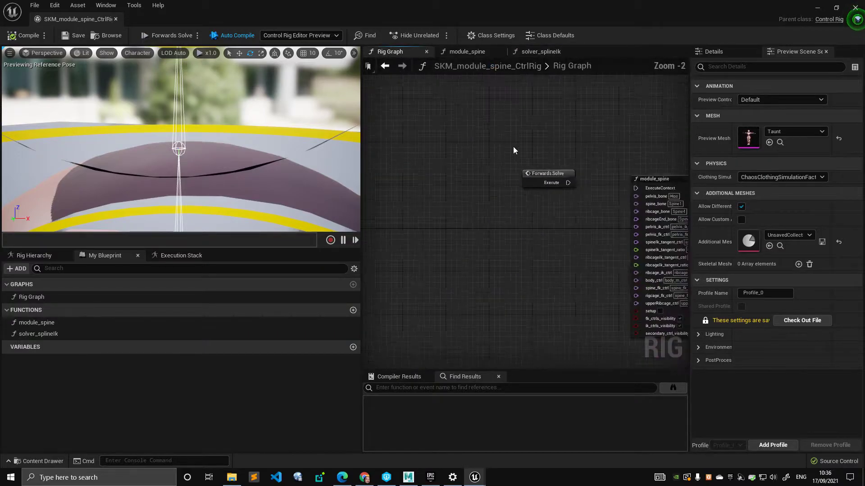
{"action": "right_click_drag", "start_coordinate": [585, 153], "coordinate": [450, 154]}
{"action": "left_click_drag", "start_coordinate": [434, 182], "coordinate": [503, 189]}
{"action": "scroll", "coordinate": [480, 137], "scroll_direction": "down", "scroll_amount": 5}
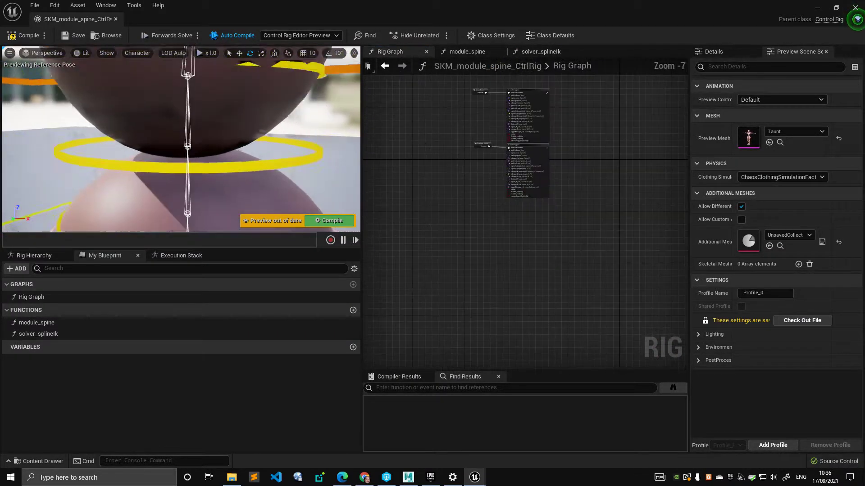
{"action": "left_click", "coordinate": [21, 36]}
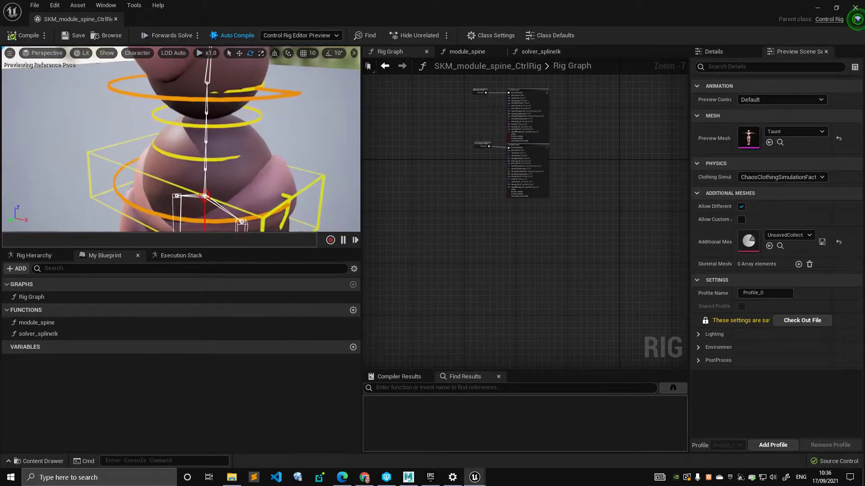
- Review the solver_splineIk graph from its setup branch through Twist contribution to the Ik Spline Solver section
{"action": "right_click_drag", "start_coordinate": [447, 145], "coordinate": [429, 190]}
{"action": "scroll", "coordinate": [429, 190], "scroll_direction": "up", "scroll_amount": 2}
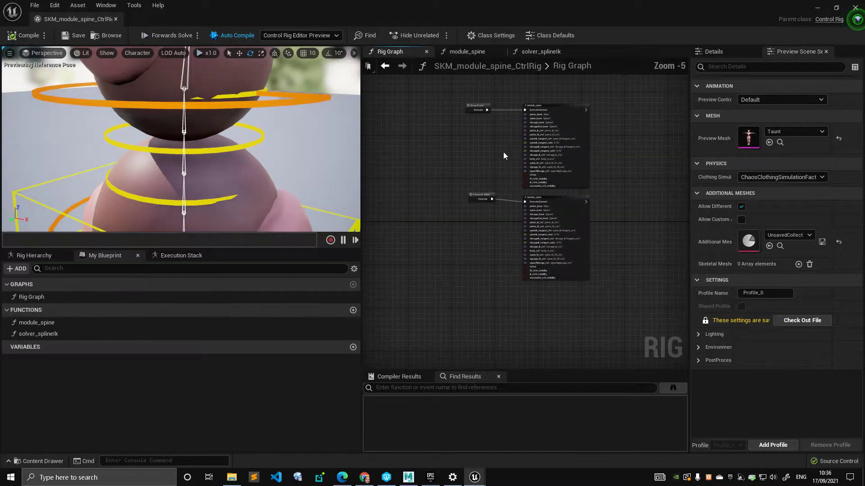
{"action": "left_click", "coordinate": [554, 52]}
{"action": "scroll", "coordinate": [455, 145], "scroll_direction": "down", "scroll_amount": 5}
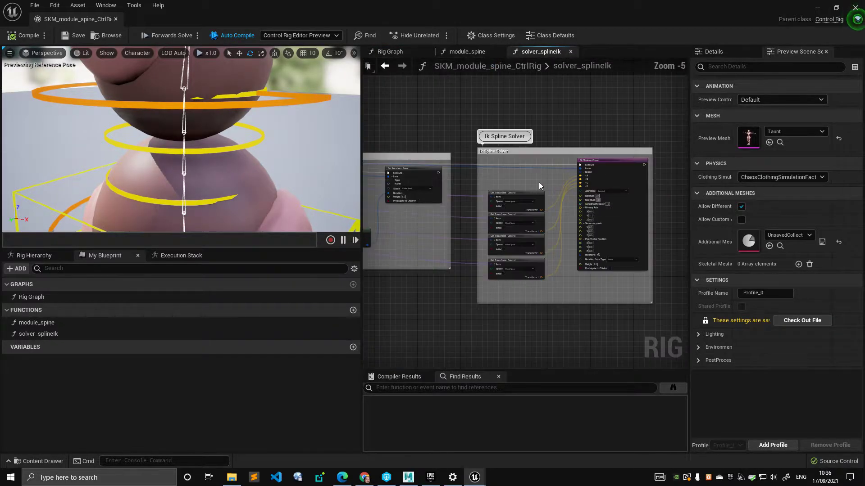
{"action": "scroll", "coordinate": [528, 129], "scroll_direction": "down", "scroll_amount": 4}
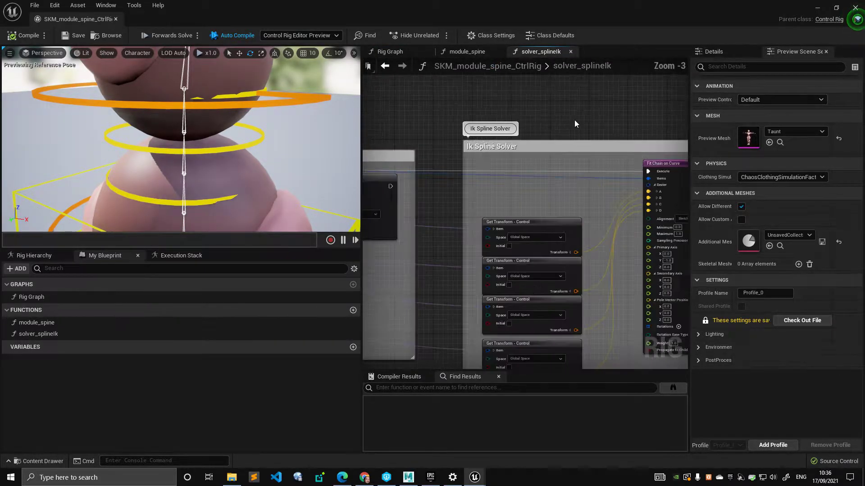
{"action": "scroll", "coordinate": [537, 151], "scroll_direction": "up", "scroll_amount": 4}
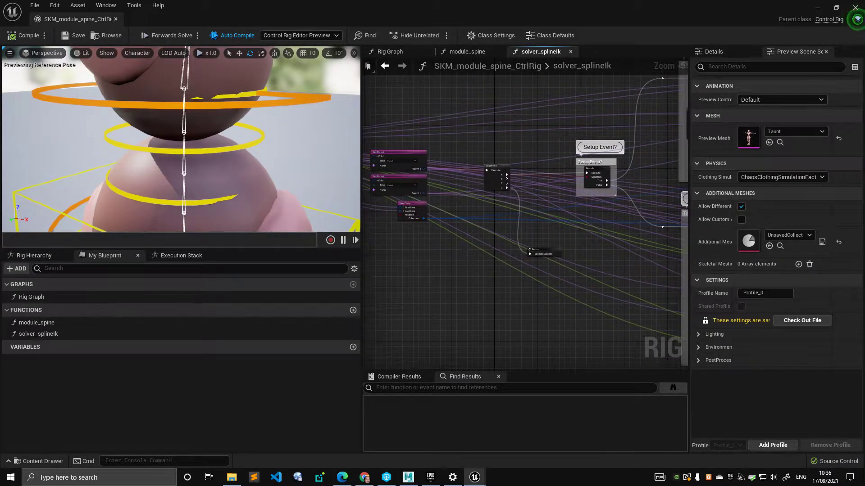
{"action": "scroll", "coordinate": [538, 152], "scroll_direction": "down", "scroll_amount": 3}
{"action": "right_click_drag", "start_coordinate": [538, 152], "coordinate": [510, 132]}
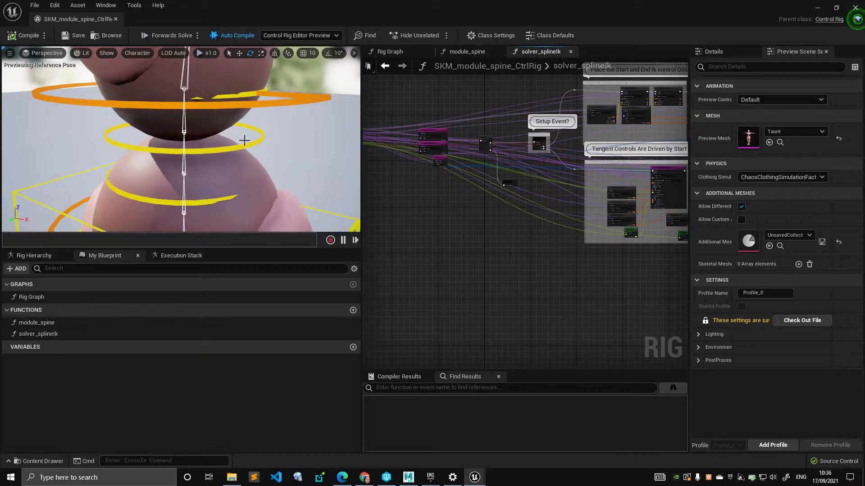
{"action": "scroll", "coordinate": [450, 153], "scroll_direction": "up", "scroll_amount": 4}
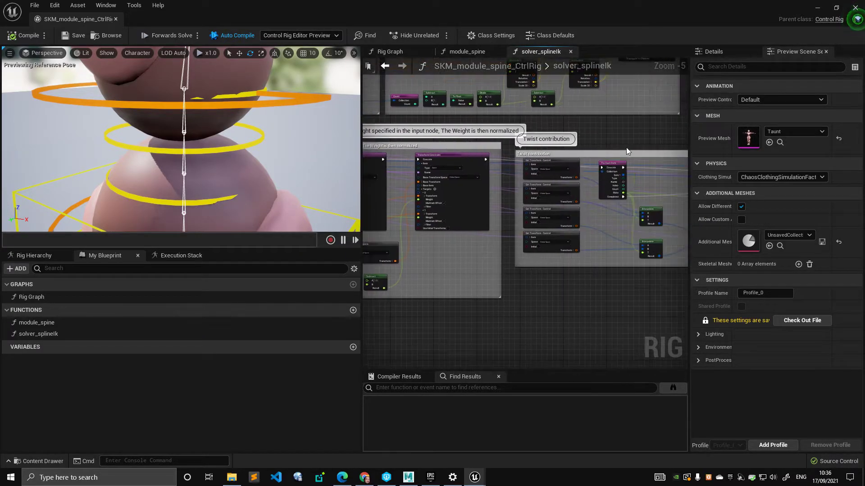
{"action": "scroll", "coordinate": [627, 151], "scroll_direction": "up", "scroll_amount": 4}
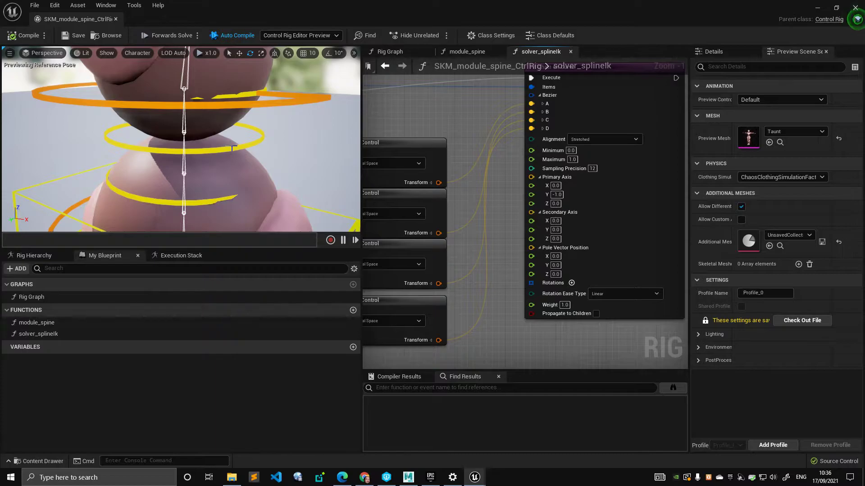
- Set the Fit Chain on Curve node's Primary Axis to X 1.0 and Y 0.0
{"action": "key", "text": "Tab"}
{"action": "type", "text": "0"}
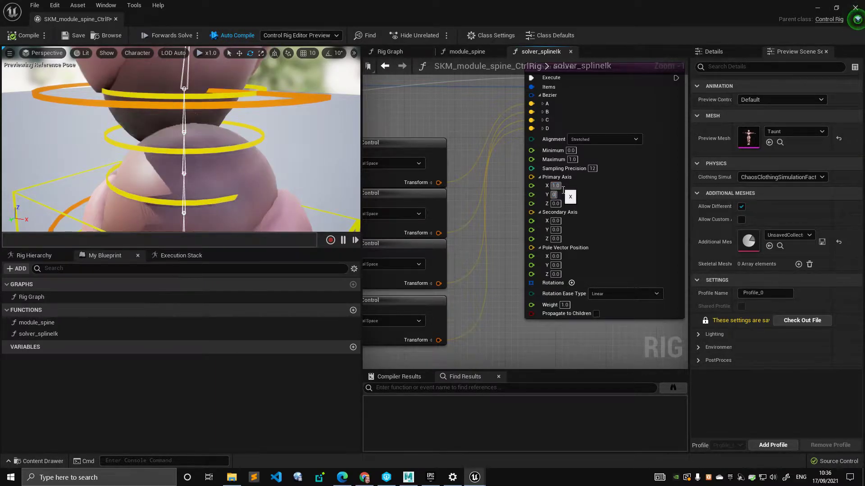
{"action": "key", "text": "Return"}
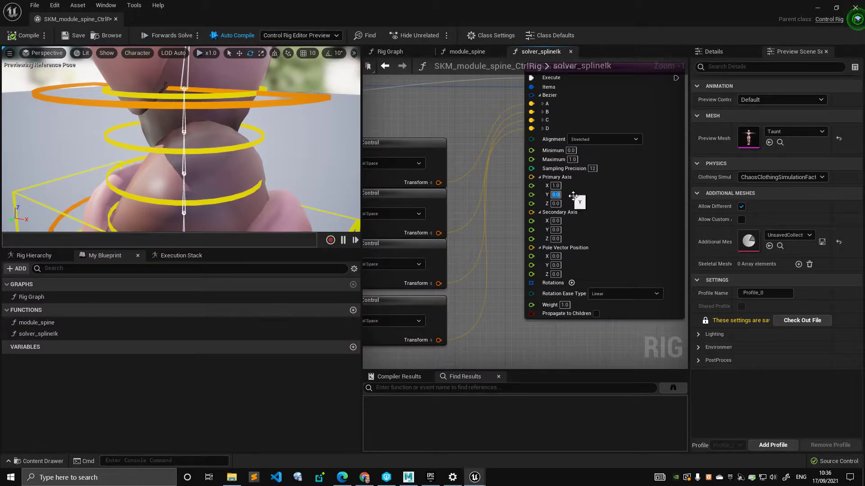
- Select the Entry node of solver_splineIk and display its input details
{"action": "right_click_drag", "start_coordinate": [453, 184], "coordinate": [544, 179]}
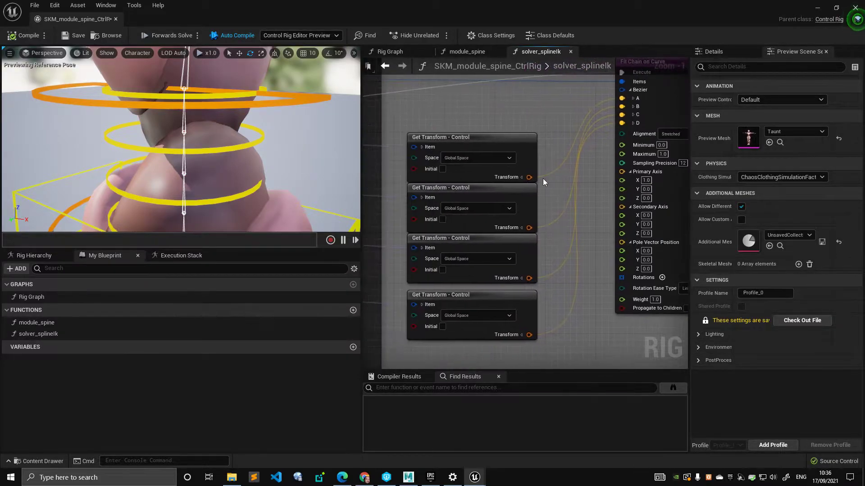
{"action": "scroll", "coordinate": [543, 179], "scroll_direction": "down", "scroll_amount": 7}
{"action": "right_click_drag", "start_coordinate": [428, 177], "coordinate": [630, 191]}
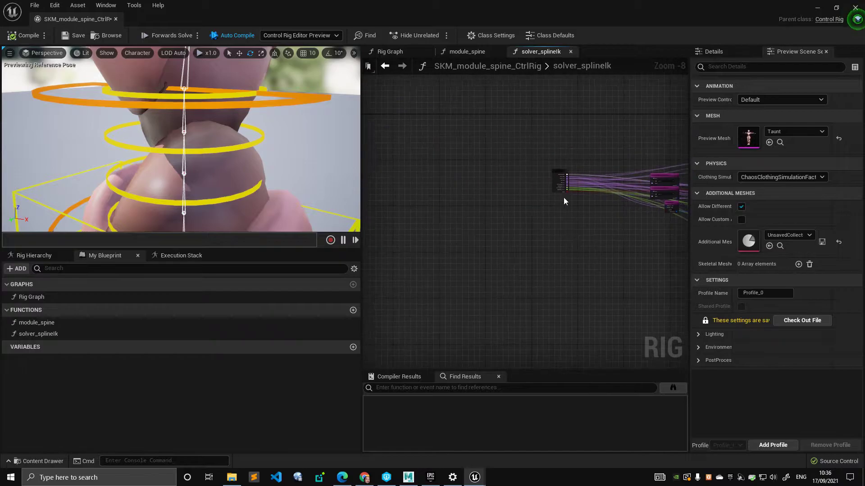
{"action": "scroll", "coordinate": [561, 192], "scroll_direction": "up", "scroll_amount": 4}
{"action": "right_click_drag", "start_coordinate": [560, 192], "coordinate": [501, 200]}
{"action": "scroll", "coordinate": [497, 199], "scroll_direction": "up", "scroll_amount": 4}
{"action": "left_click", "coordinate": [477, 167]}
{"action": "right_click_drag", "start_coordinate": [477, 166], "coordinate": [401, 171]}
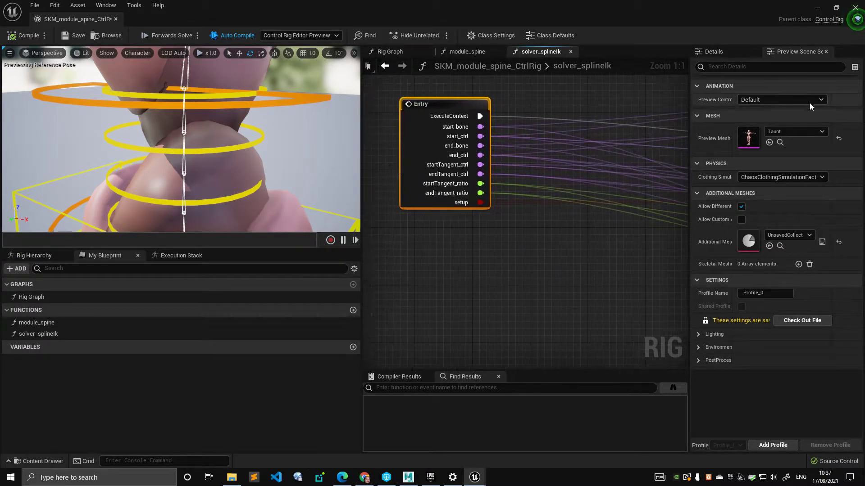
{"action": "left_click", "coordinate": [736, 50]}
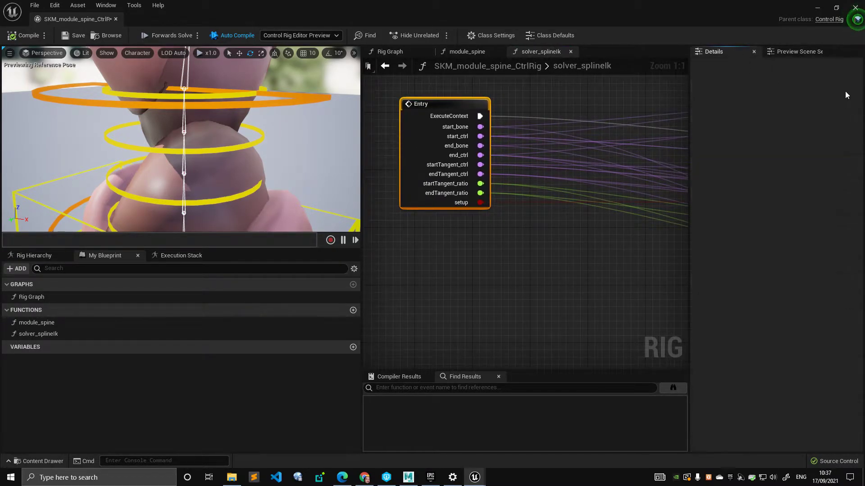
{"action": "left_click", "coordinate": [477, 107]}
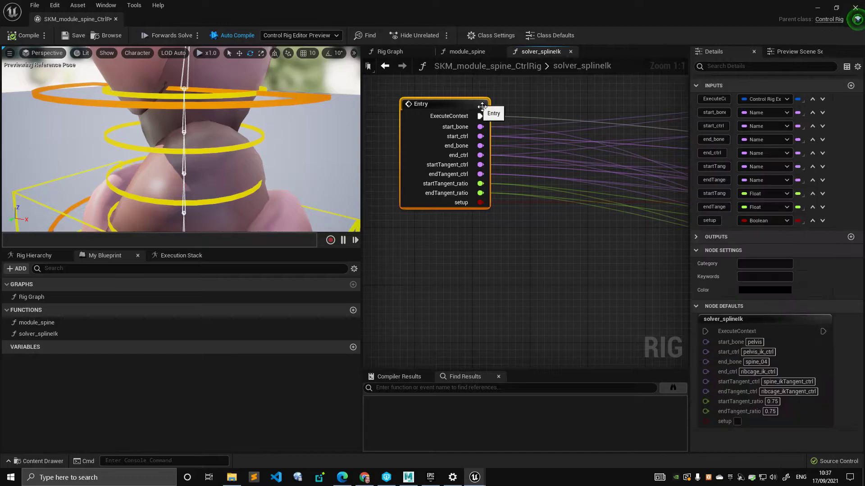
- Add a Vector input named primary_axis to solver_splineIk and set its default X value to 1.0
{"action": "left_click", "coordinate": [850, 86]}
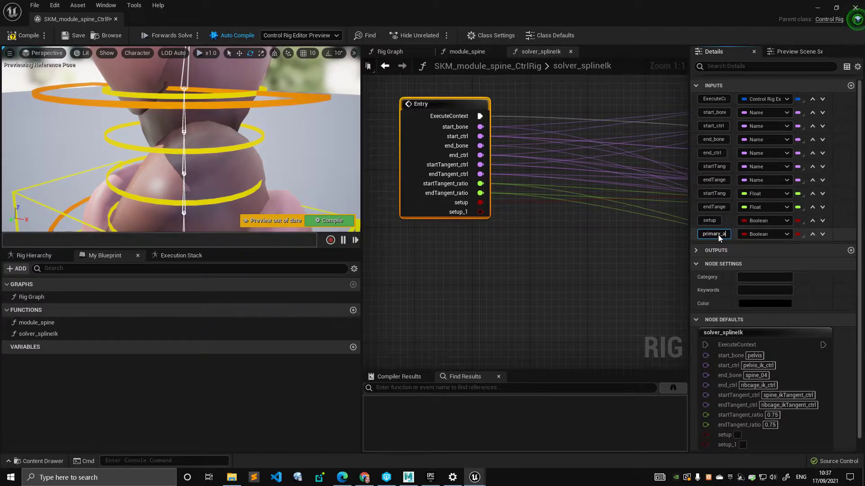
{"action": "key", "text": "Return"}
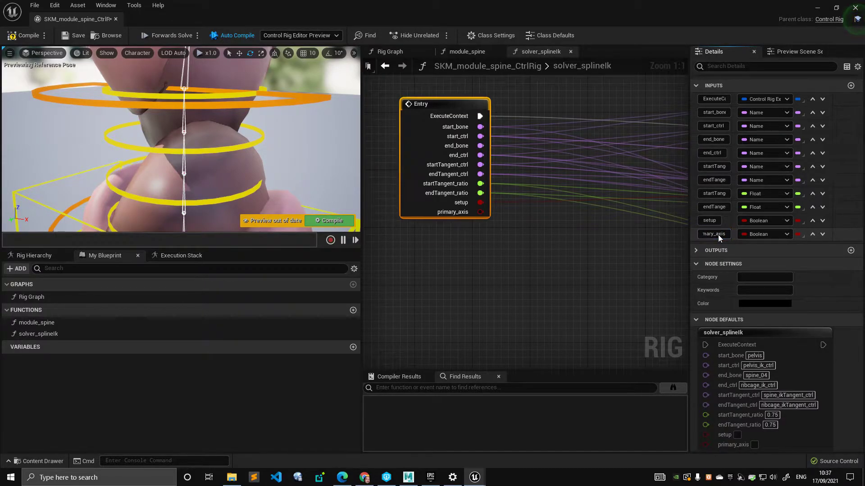
{"action": "left_click", "coordinate": [749, 233]}
{"action": "left_click", "coordinate": [753, 351]}
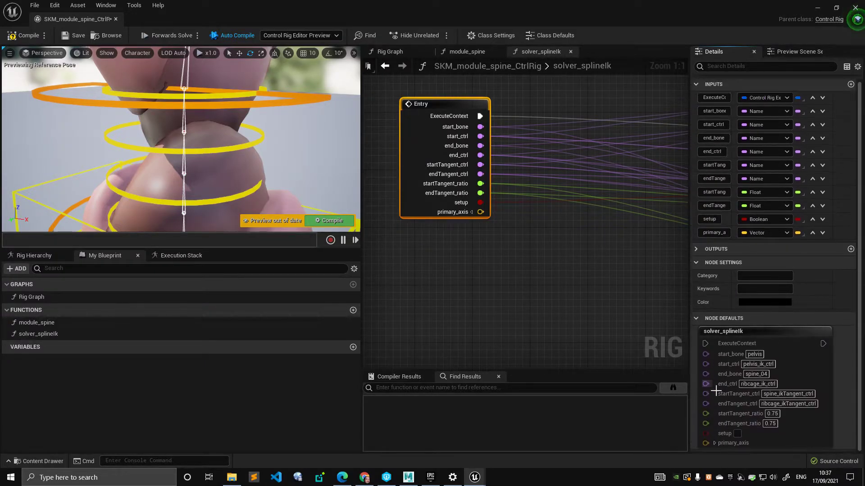
{"action": "left_click", "coordinate": [715, 443]}
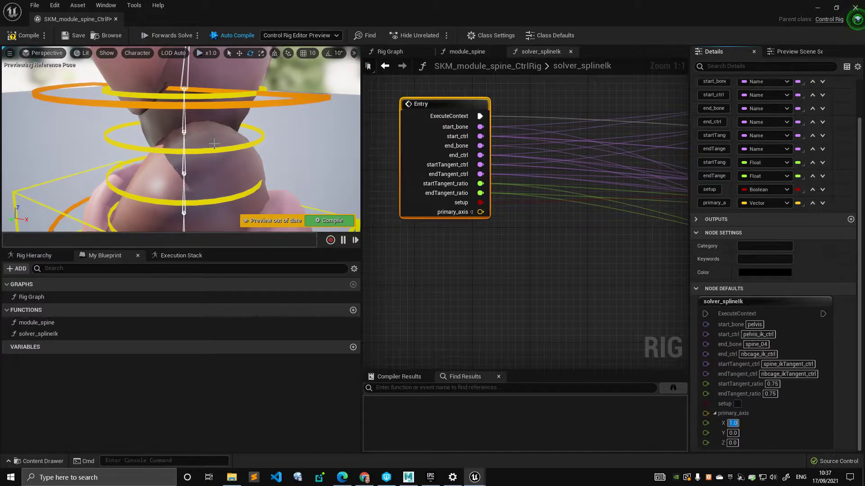
- Compile the rig and inspect the character's spine deformation in the viewport
{"action": "right_click_drag", "start_coordinate": [216, 143], "coordinate": [211, 175], "text": "alt"}
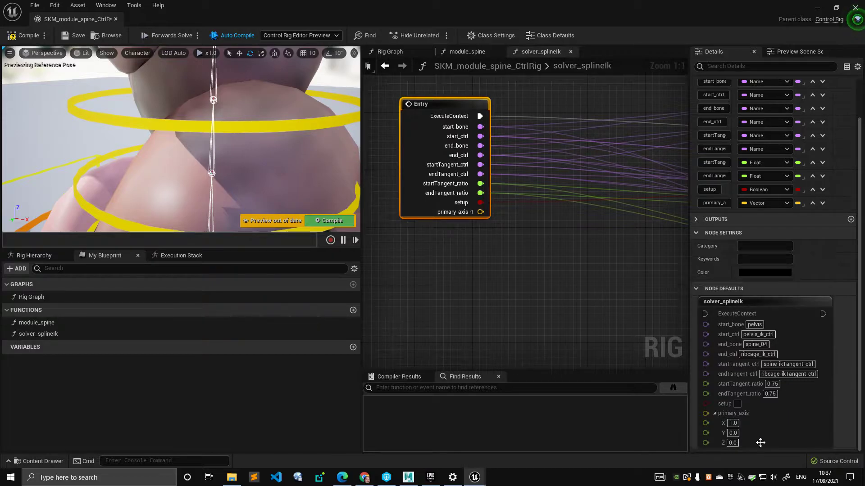
{"action": "right_click_drag", "start_coordinate": [546, 256], "coordinate": [556, 282]}
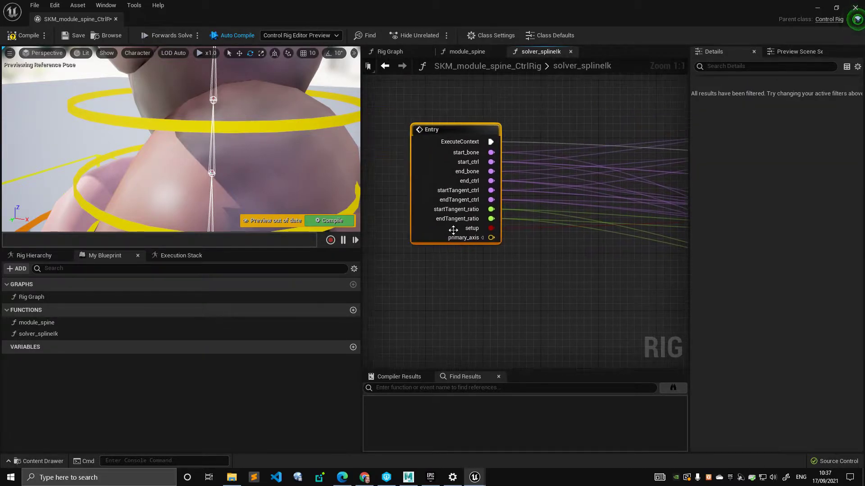
{"action": "scroll", "coordinate": [447, 223], "scroll_direction": "down", "scroll_amount": 3}
{"action": "scroll", "coordinate": [466, 178], "scroll_direction": "up", "scroll_amount": 2}
{"action": "right_click_drag", "start_coordinate": [504, 194], "coordinate": [545, 170]}
{"action": "left_click", "coordinate": [28, 36]}
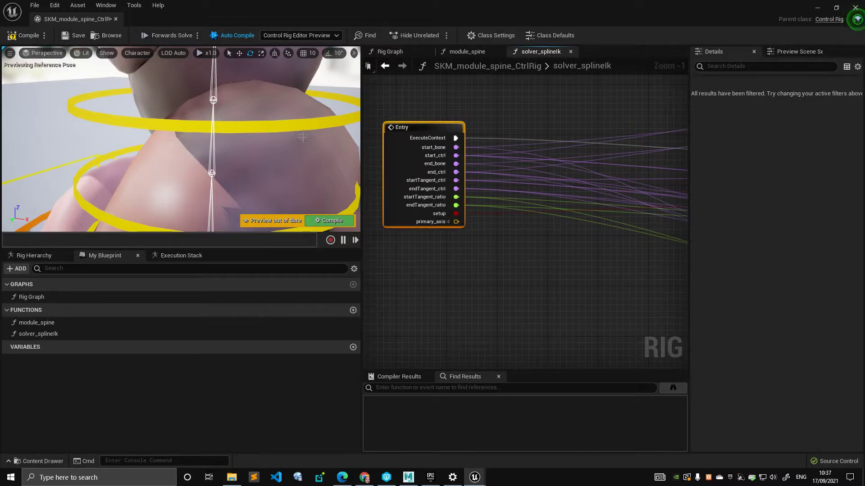
{"action": "left_click_drag", "start_coordinate": [302, 137], "coordinate": [281, 160], "text": "alt"}
{"action": "scroll", "coordinate": [281, 146], "scroll_direction": "down", "scroll_amount": 5}
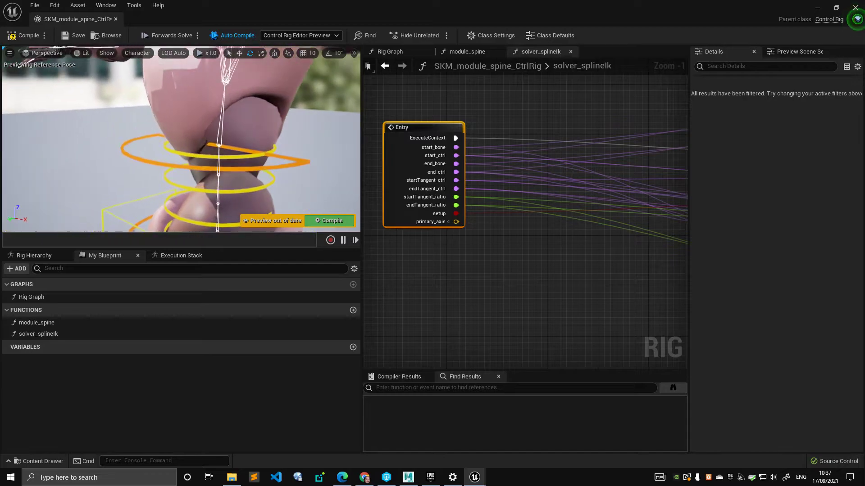
{"action": "right_click_drag", "start_coordinate": [282, 157], "coordinate": [230, 84]}
{"action": "scroll", "coordinate": [455, 232], "scroll_direction": "down", "scroll_amount": 3}
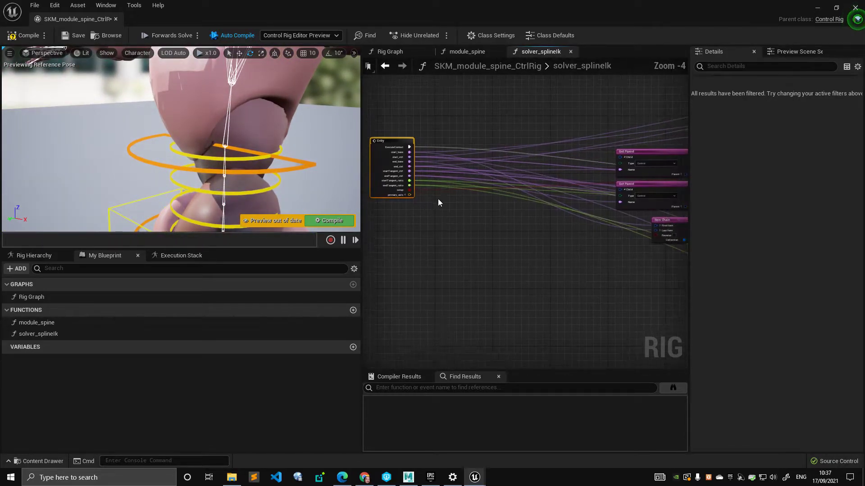
- Move the Entry node of solver_splineIk across the graph to sit beside the Fit Chain on Curve node
{"action": "left_click_drag", "start_coordinate": [386, 191], "coordinate": [577, 278]}
{"action": "right_click_drag", "start_coordinate": [617, 283], "coordinate": [442, 217]}
{"action": "scroll", "coordinate": [441, 218], "scroll_direction": "down", "scroll_amount": 3}
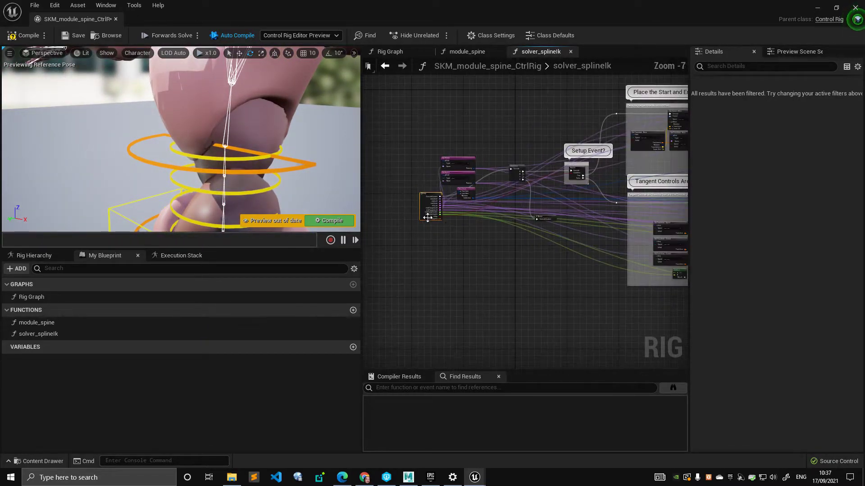
{"action": "left_click_drag", "start_coordinate": [427, 217], "coordinate": [574, 295]}
{"action": "right_click_drag", "start_coordinate": [634, 288], "coordinate": [492, 256]}
{"action": "scroll", "coordinate": [492, 256], "scroll_direction": "up", "scroll_amount": 2}
{"action": "left_click_drag", "start_coordinate": [404, 251], "coordinate": [635, 255]}
{"action": "right_click_drag", "start_coordinate": [636, 253], "coordinate": [431, 246]}
{"action": "scroll", "coordinate": [431, 247], "scroll_direction": "up", "scroll_amount": 2}
{"action": "right_click_drag", "start_coordinate": [484, 286], "coordinate": [521, 247]}
{"action": "scroll", "coordinate": [521, 247], "scroll_direction": "up", "scroll_amount": 2}
{"action": "right_click_drag", "start_coordinate": [630, 256], "coordinate": [468, 261]}
{"action": "scroll", "coordinate": [469, 261], "scroll_direction": "down", "scroll_amount": 3}
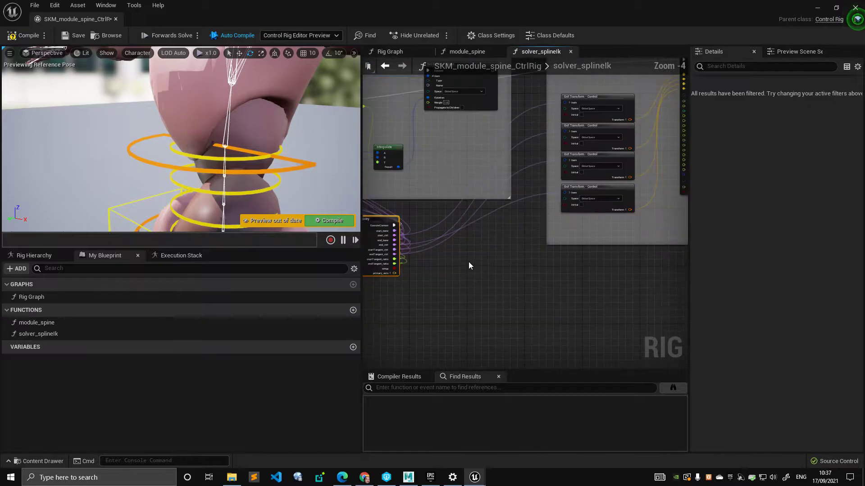
{"action": "right_click_drag", "start_coordinate": [376, 261], "coordinate": [448, 255]}
{"action": "left_click_drag", "start_coordinate": [433, 249], "coordinate": [615, 224]}
{"action": "right_click_drag", "start_coordinate": [617, 226], "coordinate": [431, 265]}
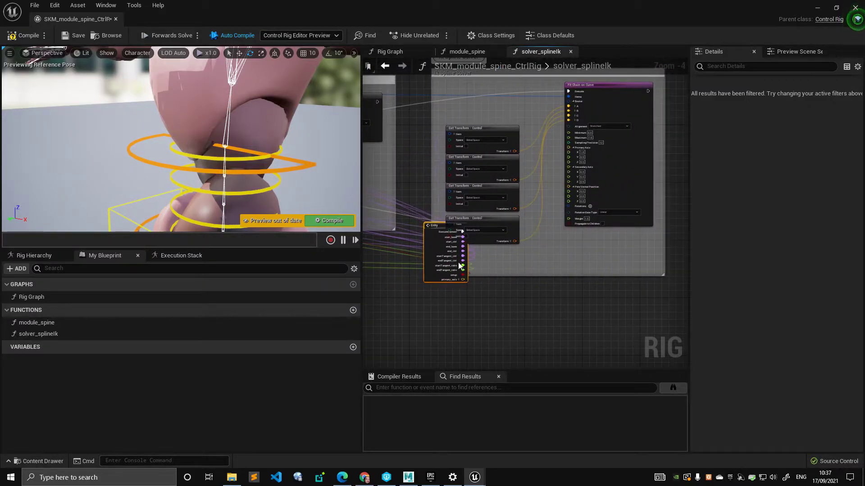
{"action": "left_click_drag", "start_coordinate": [452, 263], "coordinate": [555, 255]}
- Connect the Entry node's primary_axis output to the Primary Axis of Fit Chain on Curve
{"action": "scroll", "coordinate": [554, 254], "scroll_direction": "up", "scroll_amount": 3}
{"action": "right_click_drag", "start_coordinate": [554, 254], "coordinate": [511, 274]}
{"action": "left_click_drag", "start_coordinate": [535, 309], "coordinate": [540, 89]}
{"action": "scroll", "coordinate": [539, 90], "scroll_direction": "down", "scroll_amount": 2}
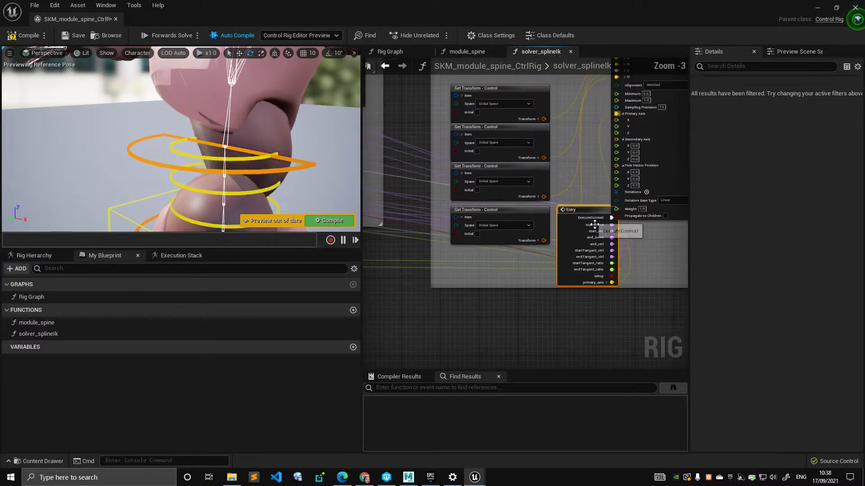
- Return the Entry node to the start of the solver_splineIk graph and compile the rig
{"action": "left_click_drag", "start_coordinate": [585, 224], "coordinate": [414, 243]}
{"action": "scroll", "coordinate": [414, 244], "scroll_direction": "down", "scroll_amount": 3}
{"action": "right_click_drag", "start_coordinate": [414, 244], "coordinate": [630, 225]}
{"action": "left_click_drag", "start_coordinate": [630, 225], "coordinate": [465, 216]}
{"action": "scroll", "coordinate": [497, 232], "scroll_direction": "up", "scroll_amount": 4}
{"action": "right_click_drag", "start_coordinate": [662, 198], "coordinate": [608, 223]}
{"action": "scroll", "coordinate": [443, 201], "scroll_direction": "down", "scroll_amount": 5}
{"action": "left_click_drag", "start_coordinate": [591, 220], "coordinate": [382, 192]}
{"action": "right_click_drag", "start_coordinate": [424, 184], "coordinate": [607, 233]}
{"action": "left_click_drag", "start_coordinate": [573, 237], "coordinate": [363, 138]}
{"action": "left_click", "coordinate": [22, 36]}
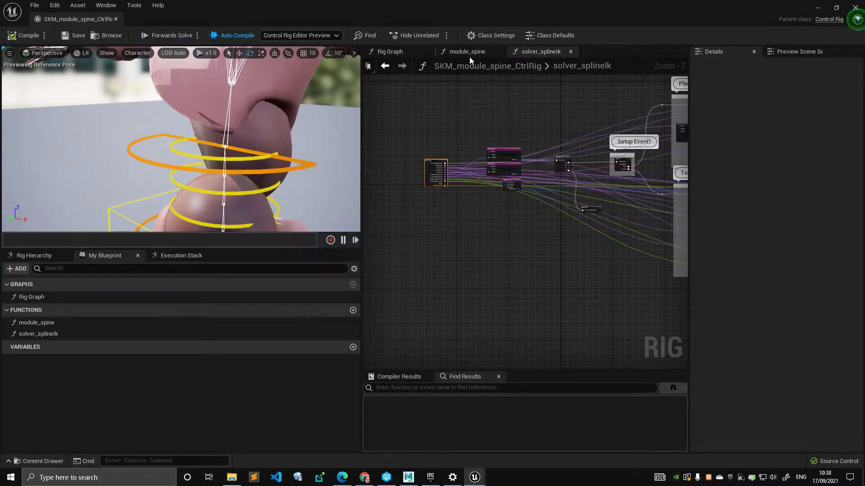
- Turn off Auto Compile and reorder solver_splineIk's inputs so primary_axis sits above setup, recompiling the rig
{"action": "scroll", "coordinate": [443, 158], "scroll_direction": "up", "scroll_amount": 7}
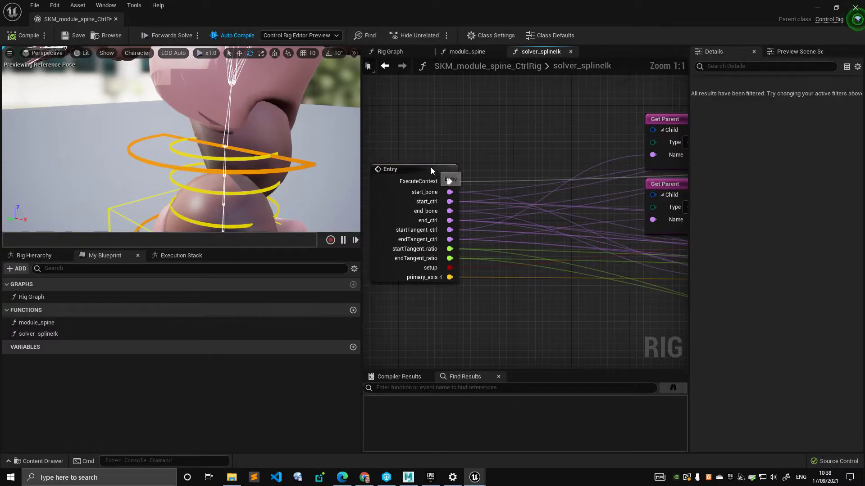
{"action": "left_click", "coordinate": [435, 172]}
{"action": "left_click", "coordinate": [235, 35]}
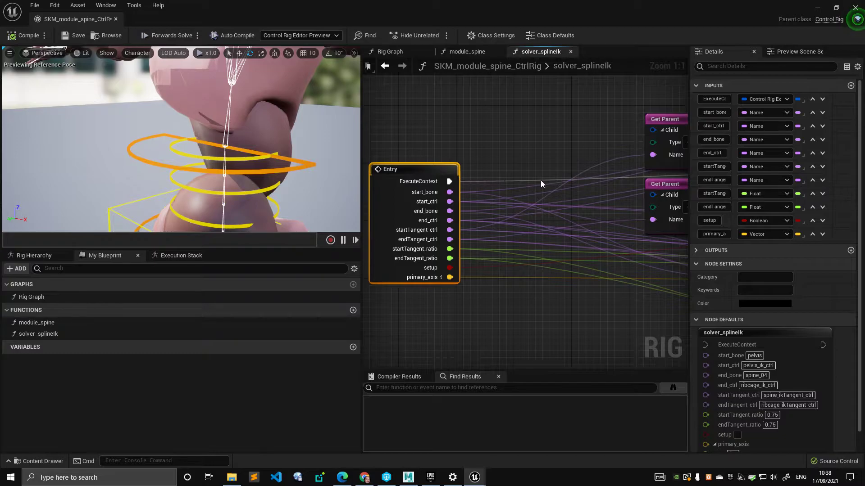
{"action": "left_click", "coordinate": [812, 234]}
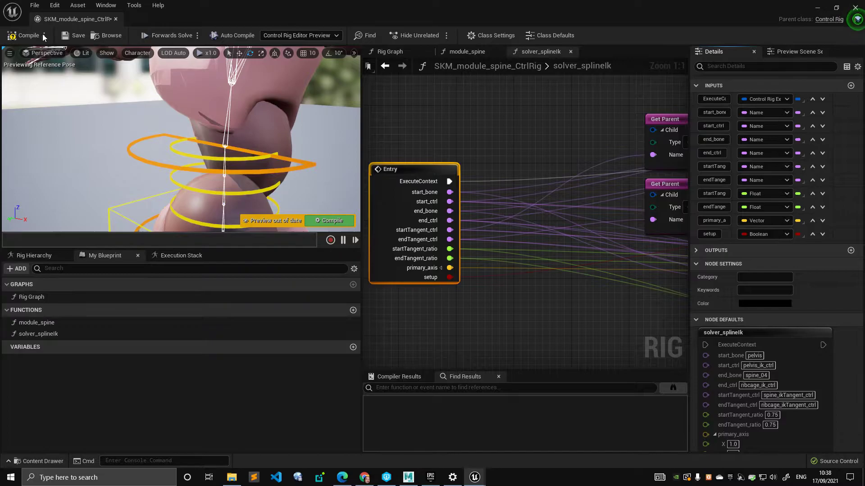
{"action": "left_click", "coordinate": [27, 35]}
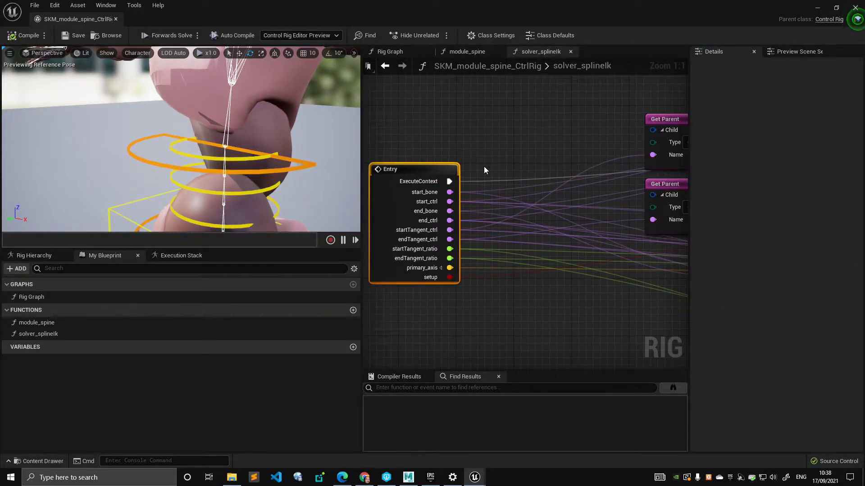
{"action": "right_click_drag", "start_coordinate": [448, 270], "coordinate": [466, 236]}
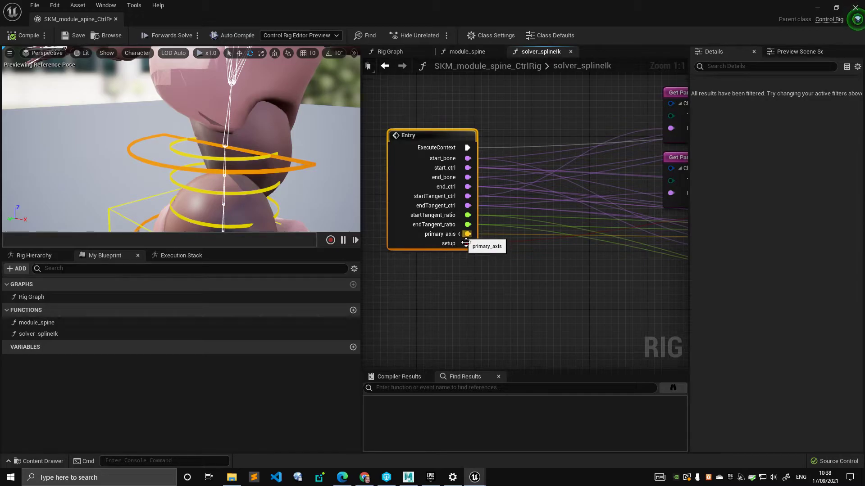
{"action": "left_click_drag", "start_coordinate": [413, 156], "coordinate": [411, 129]}
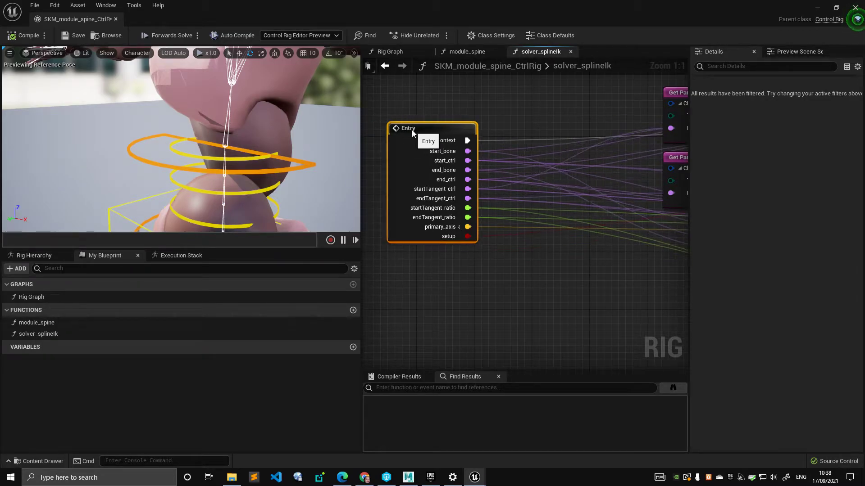
- Open the module_spine graph and locate the solver_splineIk node in the Procedurally Place Ik Spline Controls section
{"action": "left_click", "coordinate": [471, 53]}
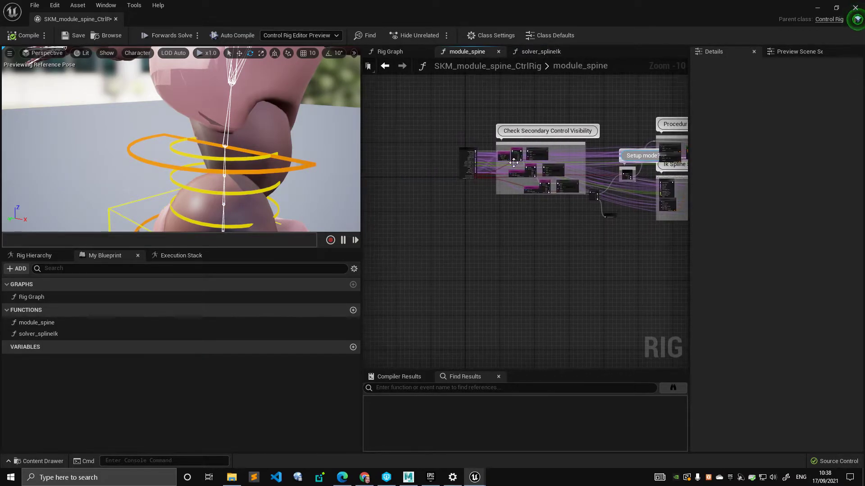
{"action": "scroll", "coordinate": [465, 129], "scroll_direction": "down", "scroll_amount": 2}
{"action": "left_click_drag", "start_coordinate": [650, 96], "coordinate": [478, 226]}
{"action": "right_click_drag", "start_coordinate": [601, 222], "coordinate": [486, 232]}
{"action": "scroll", "coordinate": [487, 231], "scroll_direction": "up", "scroll_amount": 2}
{"action": "left_click", "coordinate": [550, 55]}
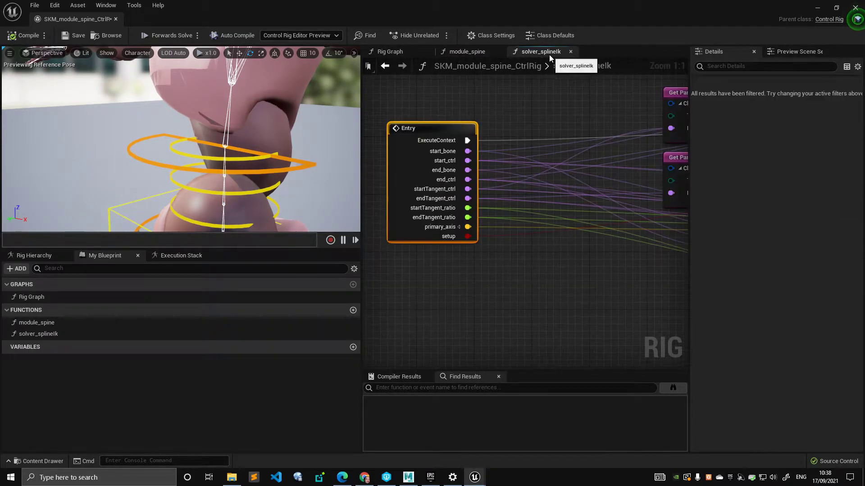
{"action": "left_click", "coordinate": [483, 52]}
{"action": "scroll", "coordinate": [603, 207], "scroll_direction": "up", "scroll_amount": 8}
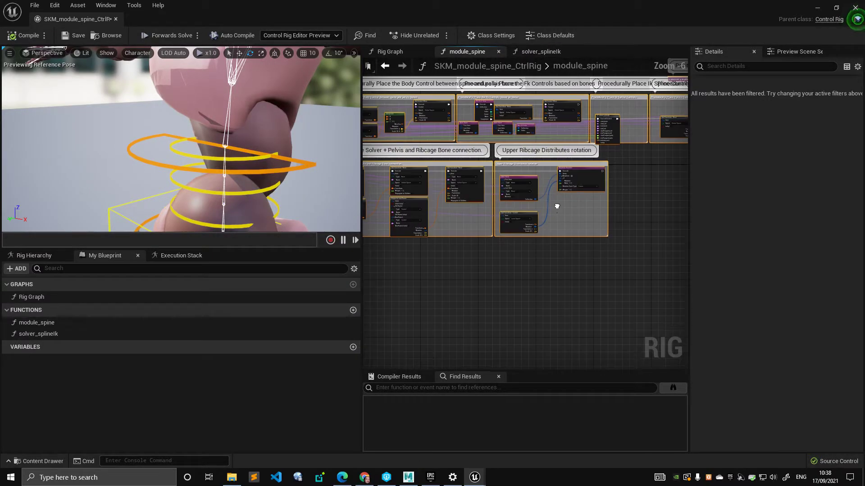
{"action": "right_click_drag", "start_coordinate": [667, 236], "coordinate": [365, 198]}
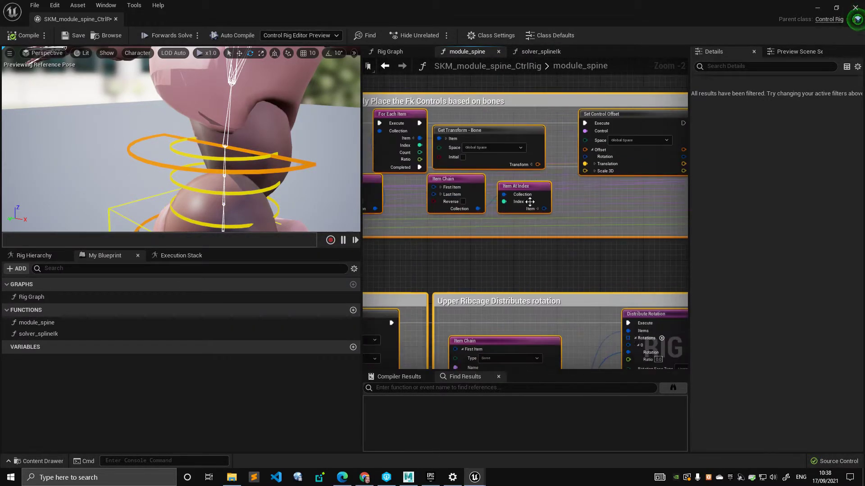
{"action": "right_click_drag", "start_coordinate": [625, 190], "coordinate": [494, 194]}
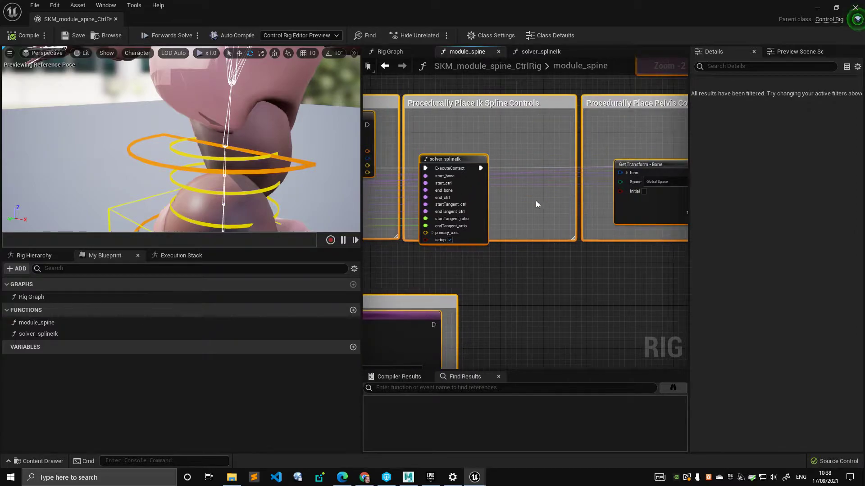
{"action": "mouse_move", "coordinate": [465, 162]}
{"action": "left_mouse_down"}
{"action": "mouse_move", "coordinate": [496, 125]}
{"action": "mouse_move", "coordinate": [467, 160]}
{"action": "left_mouse_up"}
{"action": "scroll", "coordinate": [598, 217], "scroll_direction": "down", "scroll_amount": 2}
{"action": "right_click_drag", "start_coordinate": [523, 266], "coordinate": [548, 278]}
{"action": "scroll", "coordinate": [598, 218], "scroll_direction": "down", "scroll_amount": 3}
{"action": "key", "text": "ctrl+z"}
- Examine the primary_axis input on both solver_splineIk nodes in module_spine, in the setup section and the Ik Spline Solver section
{"action": "scroll", "coordinate": [555, 269], "scroll_direction": "up", "scroll_amount": 4}
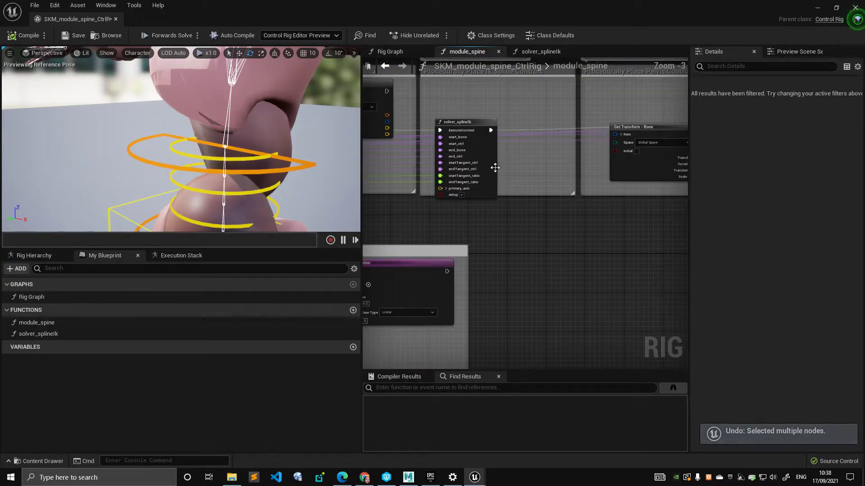
{"action": "left_click", "coordinate": [495, 168]}
{"action": "scroll", "coordinate": [524, 232], "scroll_direction": "up", "scroll_amount": 1}
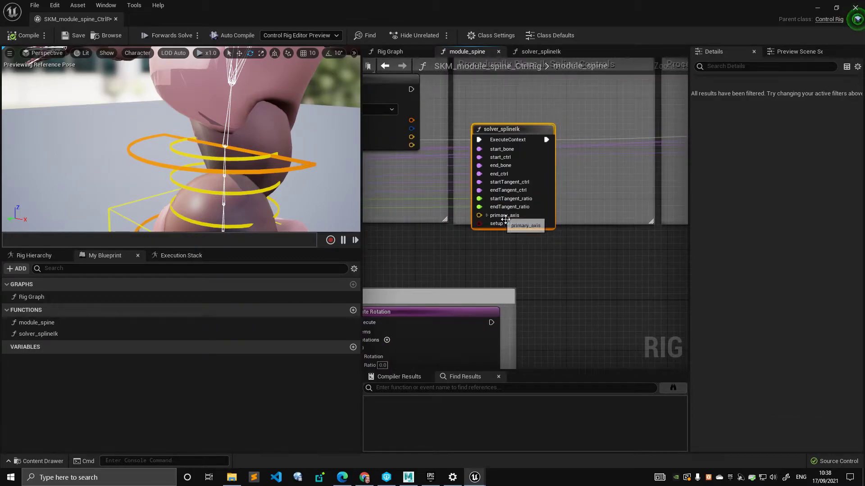
{"action": "right_click_drag", "start_coordinate": [508, 238], "coordinate": [610, 168]}
{"action": "scroll", "coordinate": [581, 172], "scroll_direction": "down", "scroll_amount": 1}
{"action": "right_click_drag", "start_coordinate": [496, 192], "coordinate": [621, 141]}
{"action": "right_click_drag", "start_coordinate": [482, 196], "coordinate": [609, 144]}
{"action": "right_click_drag", "start_coordinate": [557, 254], "coordinate": [644, 255]}
{"action": "right_click_drag", "start_coordinate": [498, 252], "coordinate": [653, 253]}
{"action": "right_click_drag", "start_coordinate": [444, 226], "coordinate": [653, 240]}
{"action": "right_click_drag", "start_coordinate": [523, 251], "coordinate": [694, 277]}
{"action": "scroll", "coordinate": [581, 257], "scroll_direction": "down", "scroll_amount": 3}
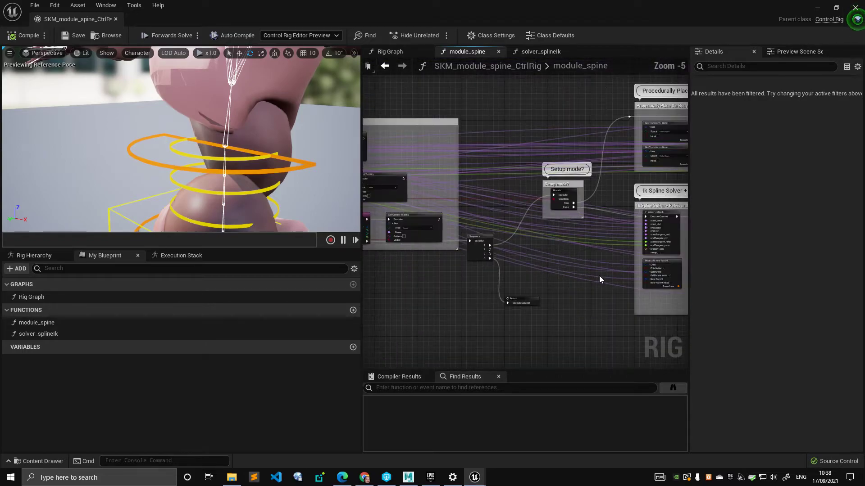
{"action": "right_click_drag", "start_coordinate": [599, 276], "coordinate": [383, 241]}
{"action": "right_click_drag", "start_coordinate": [630, 252], "coordinate": [383, 249]}
{"action": "scroll", "coordinate": [605, 250], "scroll_direction": "down", "scroll_amount": 1}
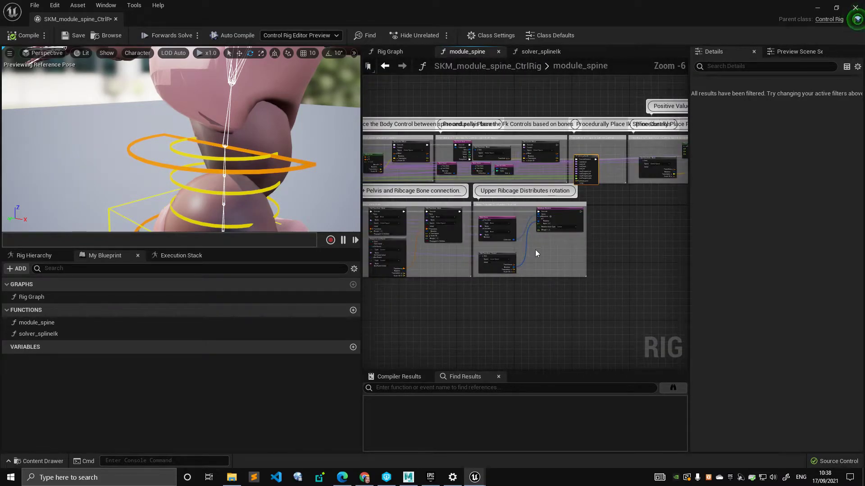
{"action": "scroll", "coordinate": [535, 253], "scroll_direction": "up", "scroll_amount": 2}
{"action": "right_click_drag", "start_coordinate": [525, 250], "coordinate": [631, 267]}
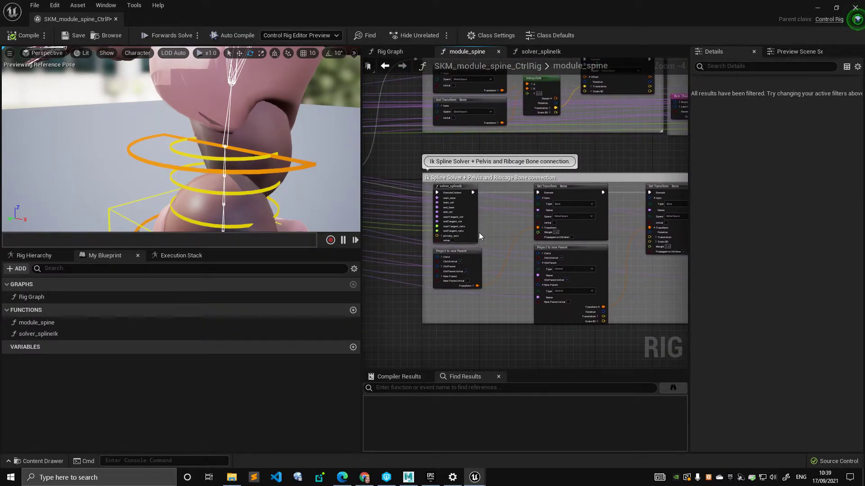
{"action": "scroll", "coordinate": [479, 233], "scroll_direction": "up", "scroll_amount": 4}
{"action": "right_click_drag", "start_coordinate": [455, 235], "coordinate": [680, 225]}
- Add a Vector input named primary_axis to the Entry node of module_spine
{"action": "scroll", "coordinate": [561, 239], "scroll_direction": "down", "scroll_amount": 3}
{"action": "scroll", "coordinate": [621, 216], "scroll_direction": "down", "scroll_amount": 3}
{"action": "scroll", "coordinate": [557, 225], "scroll_direction": "up", "scroll_amount": 2}
{"action": "right_click_drag", "start_coordinate": [445, 228], "coordinate": [627, 297]}
{"action": "scroll", "coordinate": [509, 261], "scroll_direction": "up", "scroll_amount": 1}
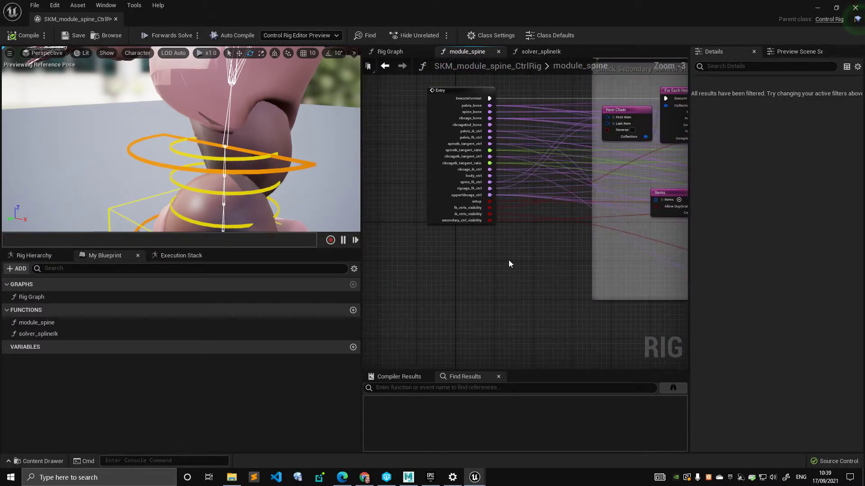
{"action": "left_click", "coordinate": [444, 201]}
{"action": "scroll", "coordinate": [469, 243], "scroll_direction": "up", "scroll_amount": 2}
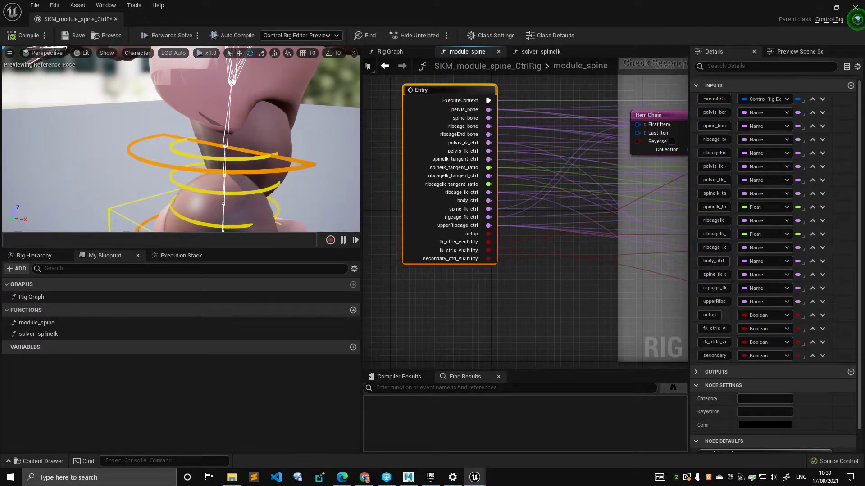
{"action": "right_click_drag", "start_coordinate": [562, 96], "coordinate": [548, 124]}
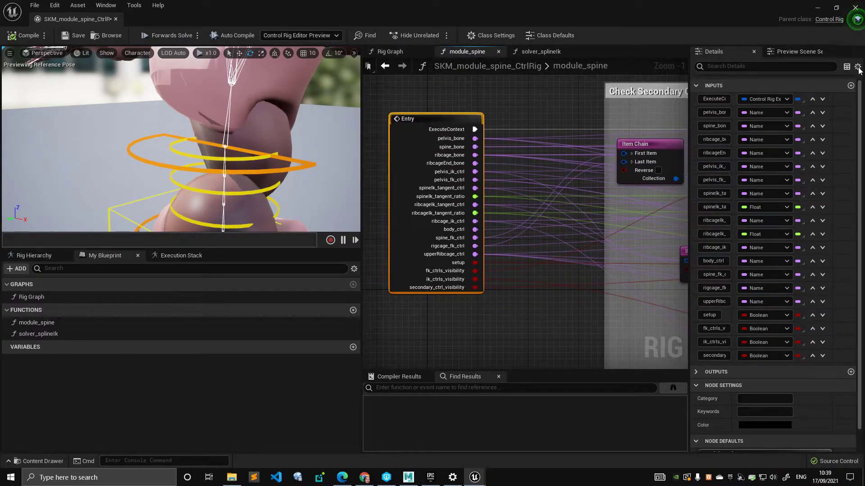
{"action": "left_click", "coordinate": [851, 85]}
{"action": "scroll", "coordinate": [725, 316], "scroll_direction": "down", "scroll_amount": 3}
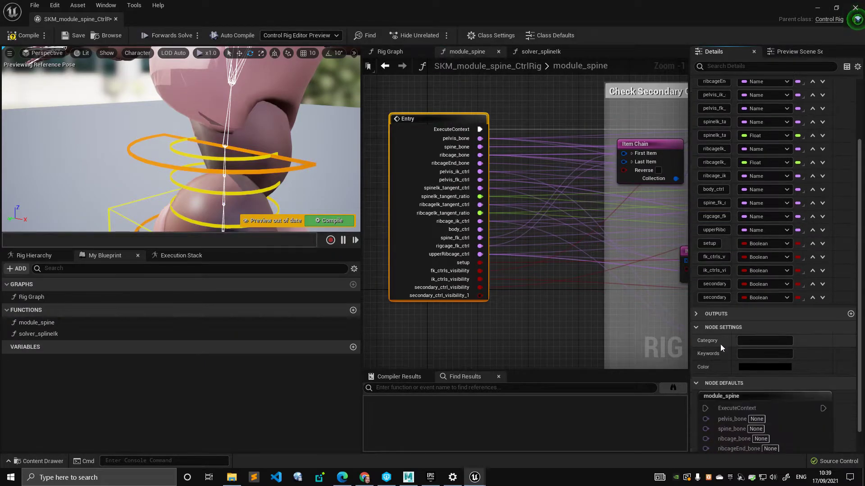
{"action": "scroll", "coordinate": [726, 258], "scroll_direction": "up", "scroll_amount": 3}
{"action": "scroll", "coordinate": [726, 258], "scroll_direction": "down", "scroll_amount": 1}
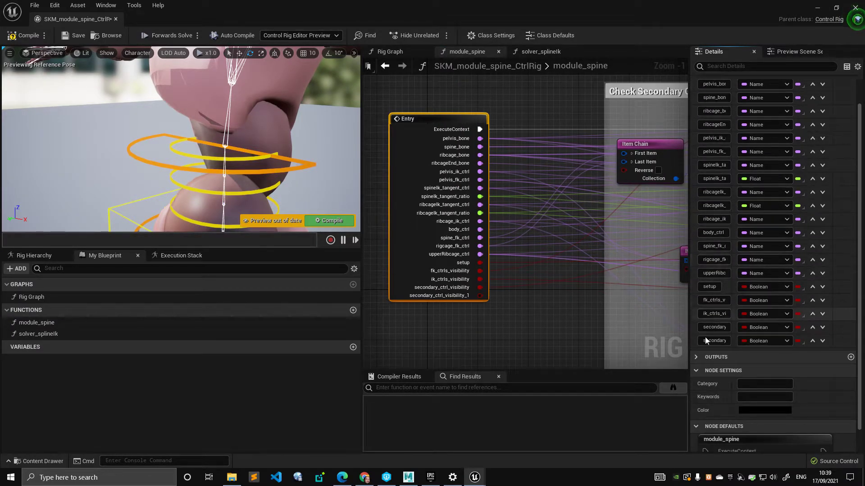
{"action": "left_click", "coordinate": [714, 341]}
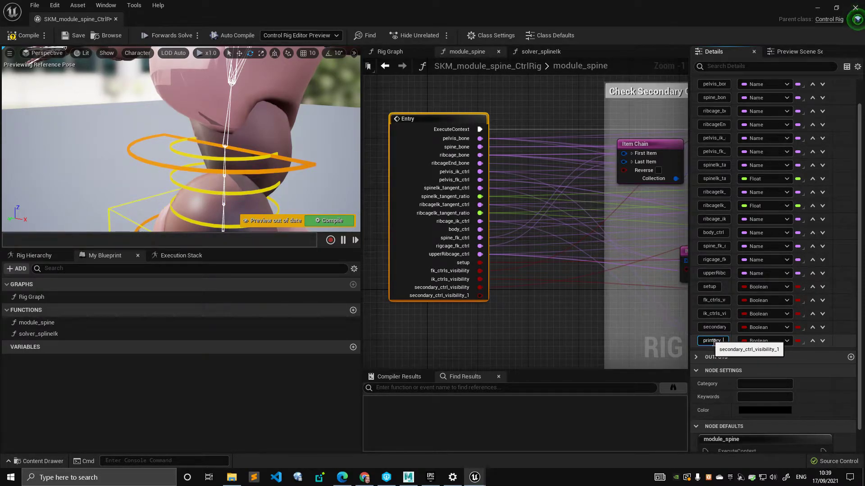
{"action": "type", "text": "primary_axis"}
{"action": "key", "text": "Return"}
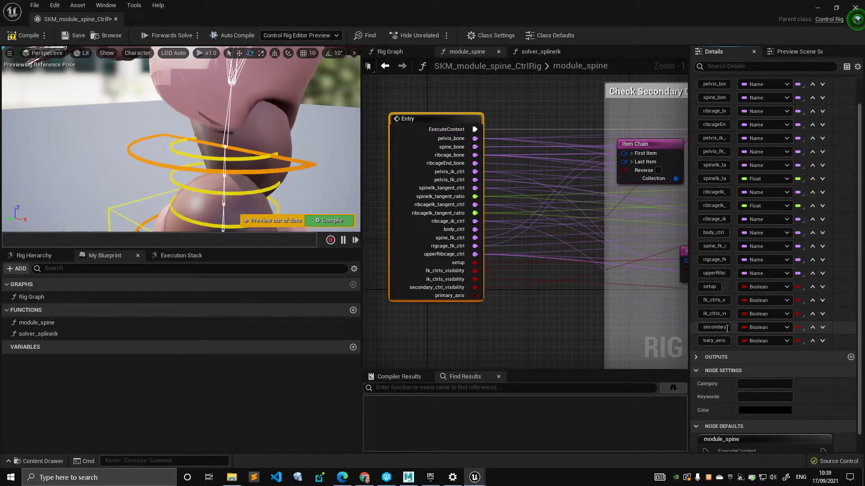
{"action": "left_click", "coordinate": [753, 341]}
{"action": "left_click", "coordinate": [768, 249]}
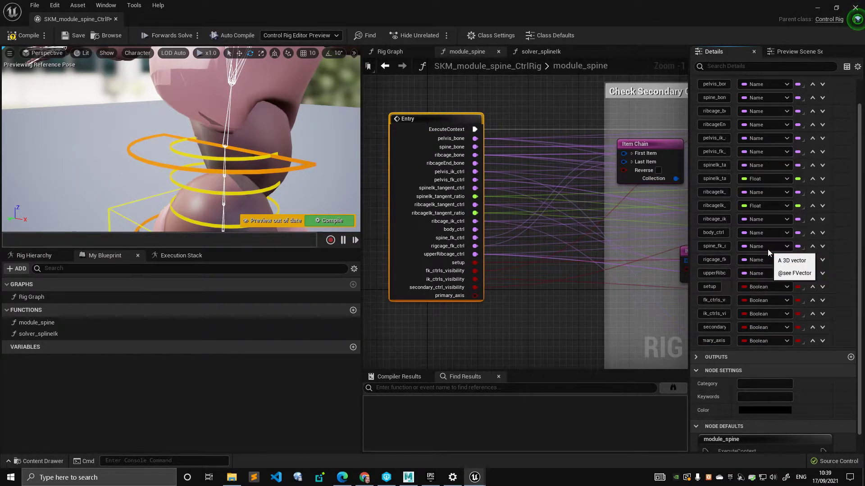
- Move the primary_axis input of module_spine up the input list so it sits directly above setup
{"action": "left_click", "coordinate": [813, 341]}
{"action": "left_click", "coordinate": [813, 327]}
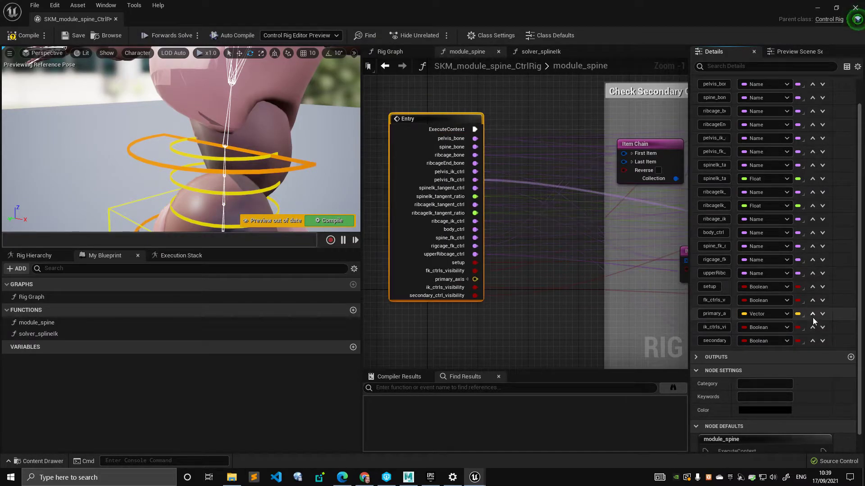
{"action": "left_click", "coordinate": [812, 314]}
{"action": "left_click", "coordinate": [812, 301]}
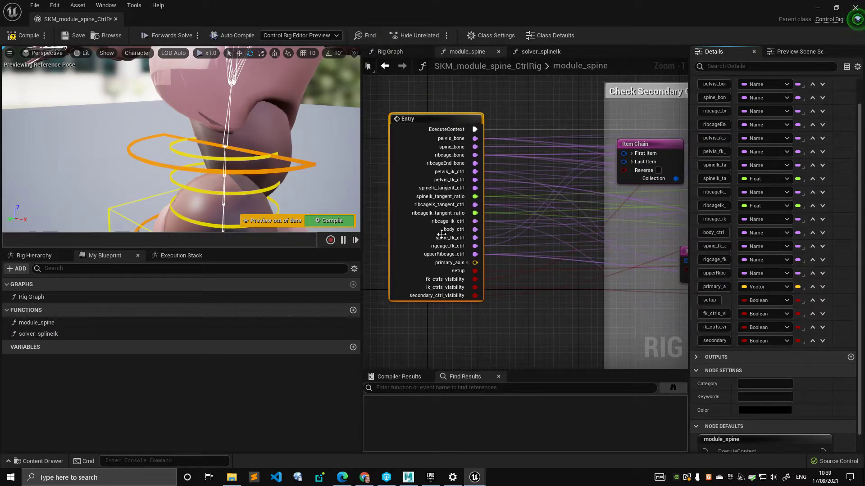
- Bring the Entry node beside the Ik Spline Solver section and connect its primary_axis to that section's solver_splineIk primary_axis
{"action": "scroll", "coordinate": [467, 256], "scroll_direction": "down", "scroll_amount": 5}
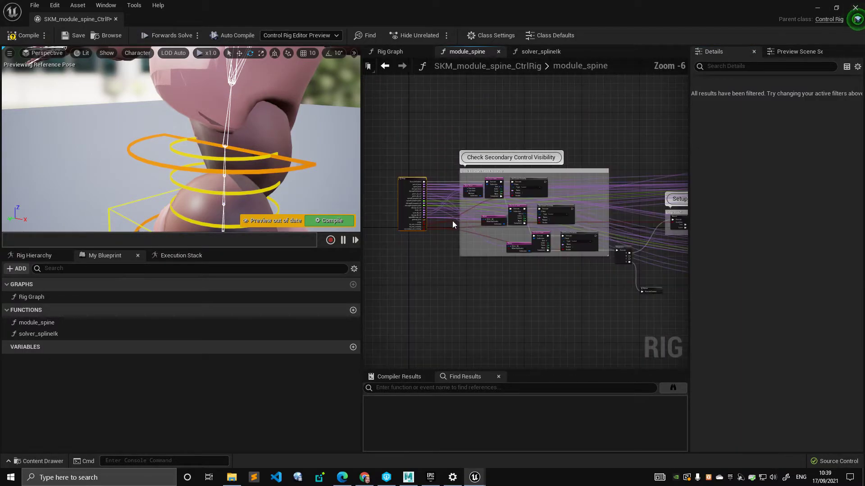
{"action": "right_click_drag", "start_coordinate": [572, 318], "coordinate": [423, 262]}
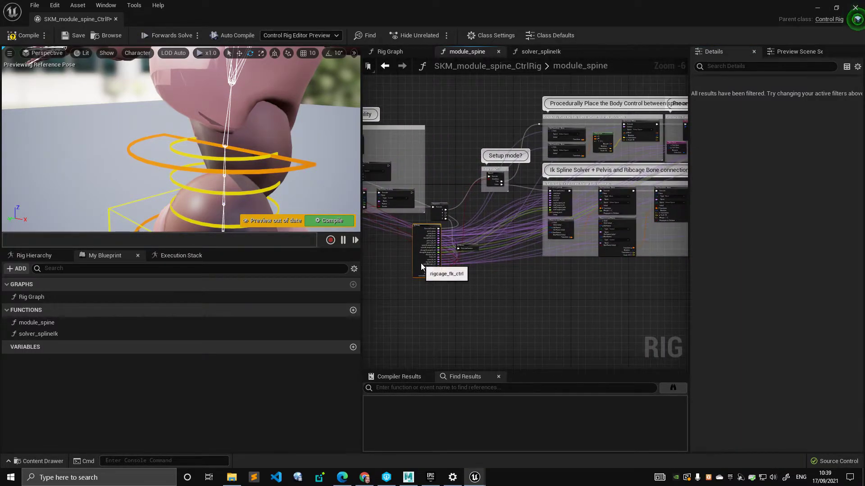
{"action": "left_click_drag", "start_coordinate": [421, 265], "coordinate": [505, 215]}
{"action": "scroll", "coordinate": [525, 237], "scroll_direction": "up", "scroll_amount": 4}
{"action": "right_click_drag", "start_coordinate": [525, 236], "coordinate": [486, 289]}
{"action": "scroll", "coordinate": [487, 277], "scroll_direction": "up", "scroll_amount": 2}
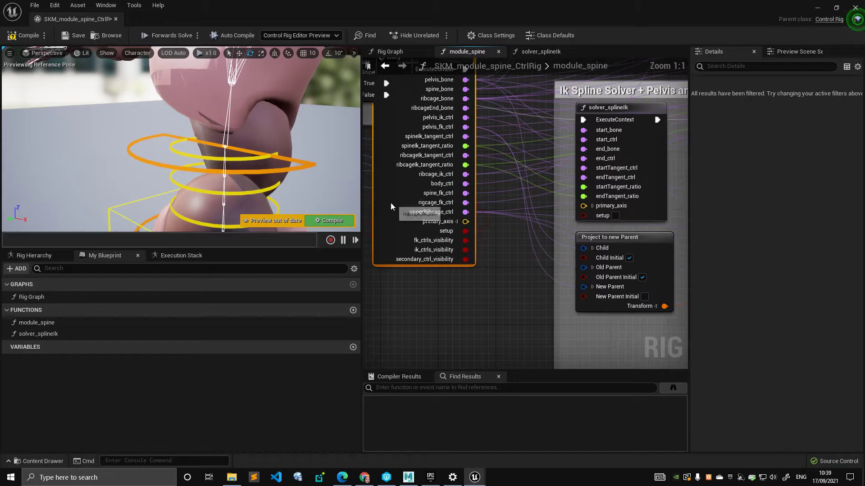
{"action": "left_click", "coordinate": [389, 238]}
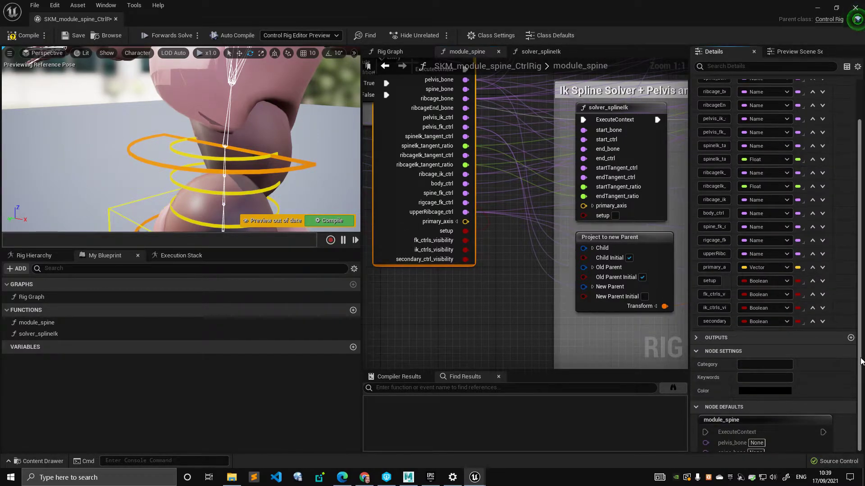
{"action": "scroll", "coordinate": [860, 360], "scroll_direction": "down", "scroll_amount": 5}
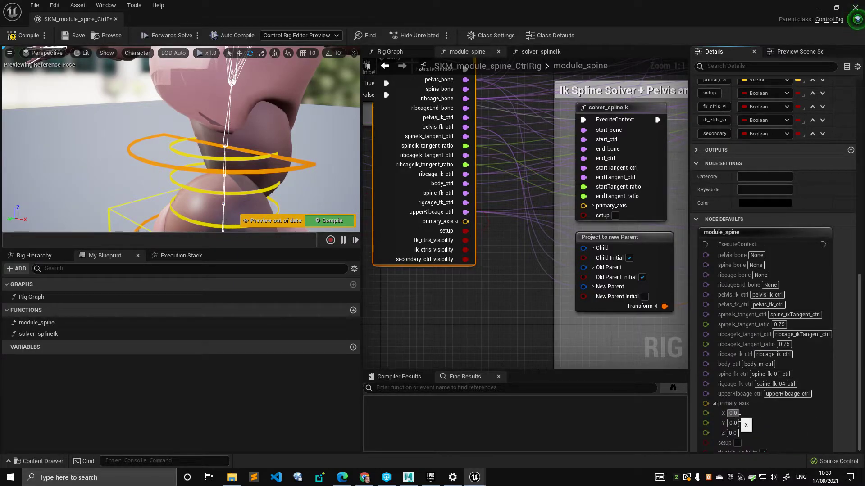
{"action": "right_click_drag", "start_coordinate": [508, 262], "coordinate": [488, 270]}
{"action": "left_click_drag", "start_coordinate": [452, 237], "coordinate": [494, 230]}
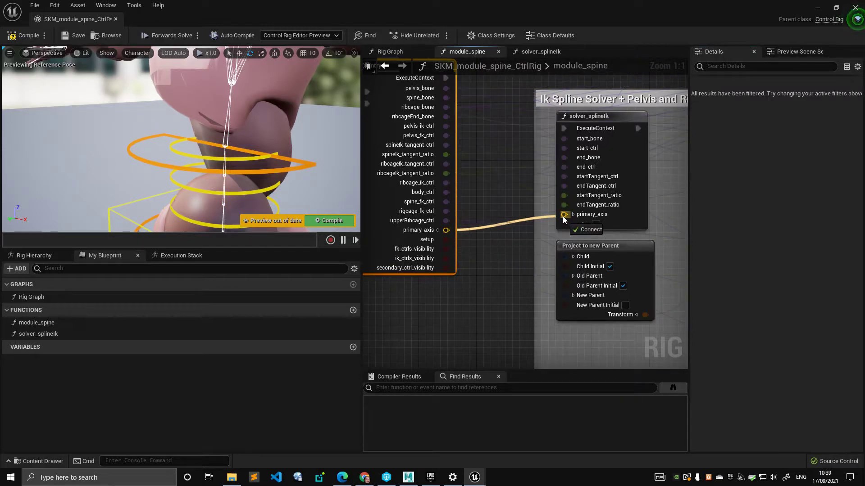
{"action": "left_click_drag", "start_coordinate": [563, 217], "coordinate": [563, 217]}
- Bring the Entry node to the Procedurally Place Ik Spline Controls section and connect its primary_axis to the solver_splineIk there
{"action": "scroll", "coordinate": [500, 268], "scroll_direction": "down", "scroll_amount": 5}
{"action": "right_click_drag", "start_coordinate": [499, 269], "coordinate": [474, 301]}
{"action": "left_click_drag", "start_coordinate": [443, 288], "coordinate": [602, 220]}
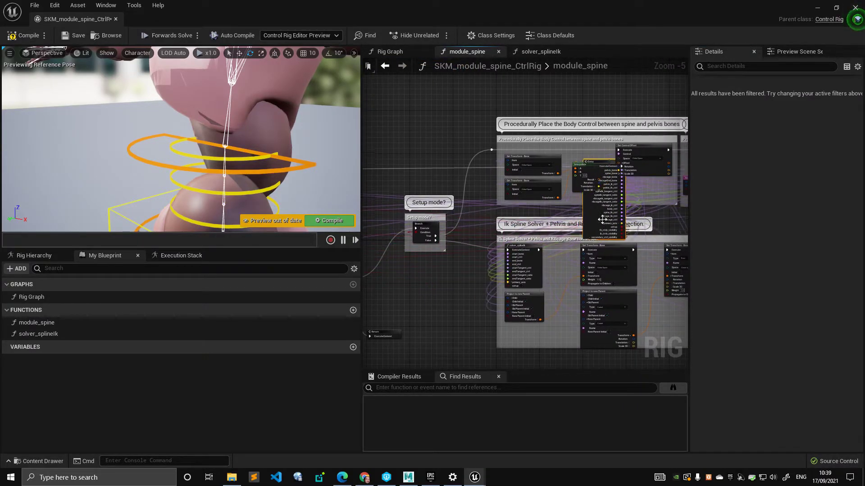
{"action": "right_click_drag", "start_coordinate": [629, 209], "coordinate": [526, 242]}
{"action": "scroll", "coordinate": [404, 241], "scroll_direction": "up", "scroll_amount": 3}
{"action": "left_click_drag", "start_coordinate": [426, 245], "coordinate": [610, 255]}
{"action": "right_click_drag", "start_coordinate": [631, 246], "coordinate": [408, 230]}
{"action": "scroll", "coordinate": [461, 231], "scroll_direction": "down", "scroll_amount": 2}
{"action": "mouse_move", "coordinate": [558, 235]}
{"action": "right_mouse_down"}
{"action": "mouse_move", "coordinate": [459, 243]}
{"action": "mouse_move", "coordinate": [558, 239]}
{"action": "right_mouse_up"}
{"action": "left_click_drag", "start_coordinate": [406, 239], "coordinate": [581, 220]}
{"action": "right_click_drag", "start_coordinate": [608, 223], "coordinate": [488, 235]}
{"action": "scroll", "coordinate": [488, 235], "scroll_direction": "up", "scroll_amount": 3}
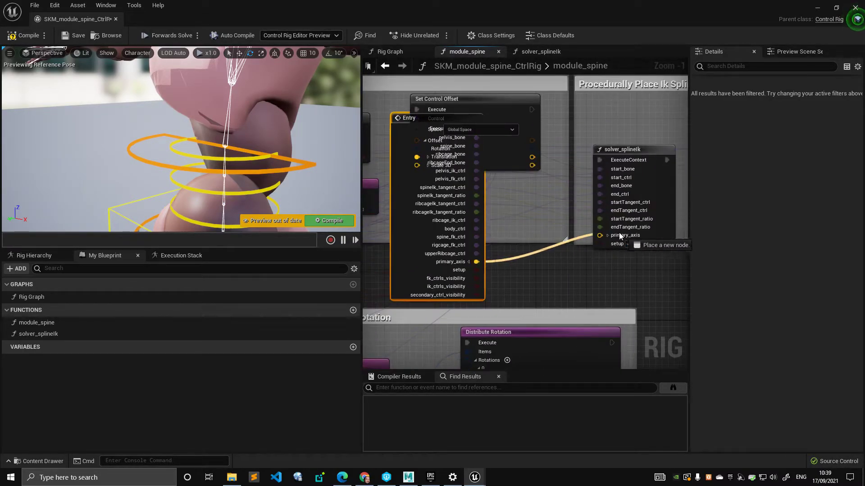
- Move the Entry node back to the start of the module_spine graph, ahead of the Check Secondary Control Visibility section
{"action": "scroll", "coordinate": [607, 244], "scroll_direction": "down", "scroll_amount": 5}
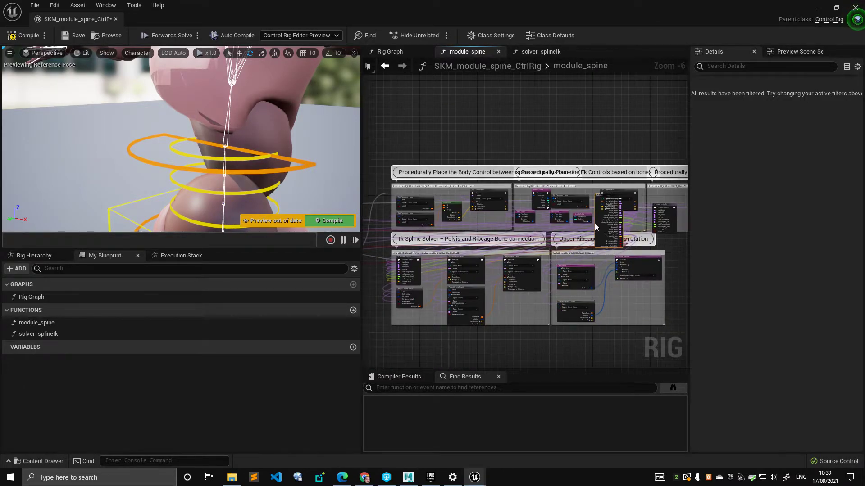
{"action": "left_click_drag", "start_coordinate": [595, 227], "coordinate": [498, 205]}
{"action": "scroll", "coordinate": [479, 191], "scroll_direction": "up", "scroll_amount": 3}
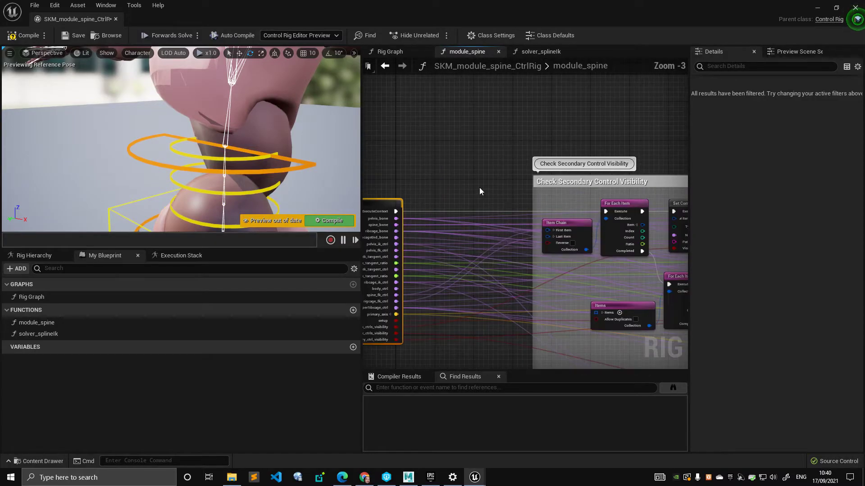
- Follow the module_spine graph to the solver_splineIk node in the Procedurally Place Ik Spline Controls section
{"action": "scroll", "coordinate": [502, 203], "scroll_direction": "down", "scroll_amount": 2}
{"action": "right_click_drag", "start_coordinate": [622, 255], "coordinate": [431, 184]}
{"action": "scroll", "coordinate": [431, 184], "scroll_direction": "down", "scroll_amount": 3}
{"action": "right_click_drag", "start_coordinate": [630, 195], "coordinate": [491, 185]}
{"action": "scroll", "coordinate": [491, 185], "scroll_direction": "up", "scroll_amount": 2}
{"action": "right_click_drag", "start_coordinate": [665, 174], "coordinate": [544, 220]}
{"action": "scroll", "coordinate": [527, 176], "scroll_direction": "up", "scroll_amount": 2}
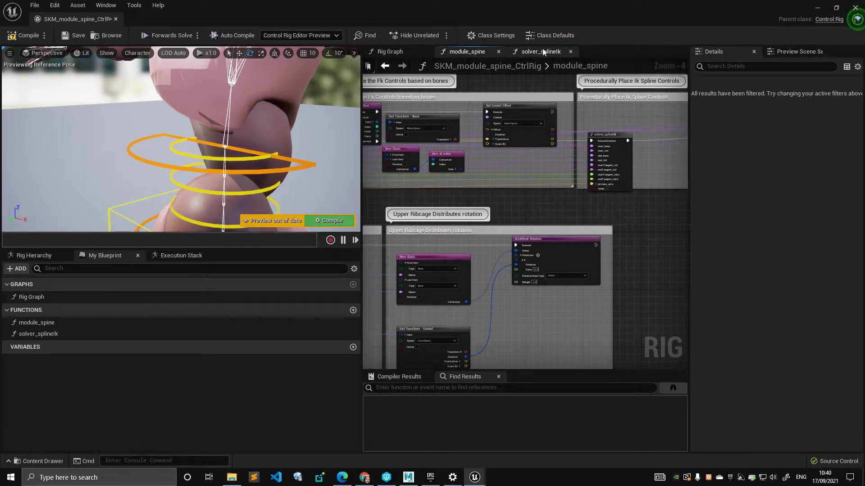
- Examine the solver_splineIk graph, including the sections that place the start, end and tangent Ik controls
{"action": "left_click", "coordinate": [542, 50]}
{"action": "scroll", "coordinate": [579, 147], "scroll_direction": "down", "scroll_amount": 3}
{"action": "right_click_drag", "start_coordinate": [527, 161], "coordinate": [439, 199]}
{"action": "right_click_drag", "start_coordinate": [471, 250], "coordinate": [417, 229]}
{"action": "right_click_drag", "start_coordinate": [588, 239], "coordinate": [412, 220]}
{"action": "scroll", "coordinate": [412, 220], "scroll_direction": "down", "scroll_amount": 2}
{"action": "right_click_drag", "start_coordinate": [632, 219], "coordinate": [439, 209]}
{"action": "scroll", "coordinate": [529, 212], "scroll_direction": "up", "scroll_amount": 1}
{"action": "right_click_drag", "start_coordinate": [578, 171], "coordinate": [575, 288]}
{"action": "scroll", "coordinate": [575, 288], "scroll_direction": "down", "scroll_amount": 1}
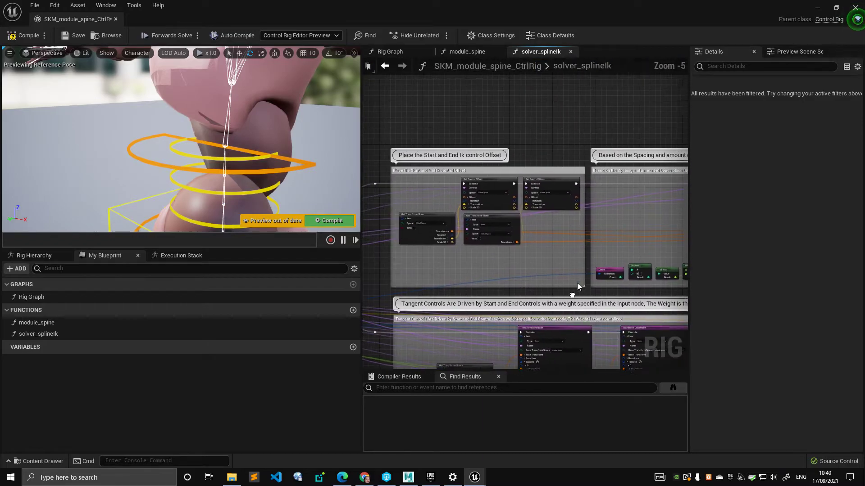
{"action": "scroll", "coordinate": [527, 243], "scroll_direction": "down", "scroll_amount": 3}
{"action": "right_click_drag", "start_coordinate": [527, 243], "coordinate": [452, 232]}
{"action": "left_click_drag", "start_coordinate": [400, 157], "coordinate": [605, 226]}
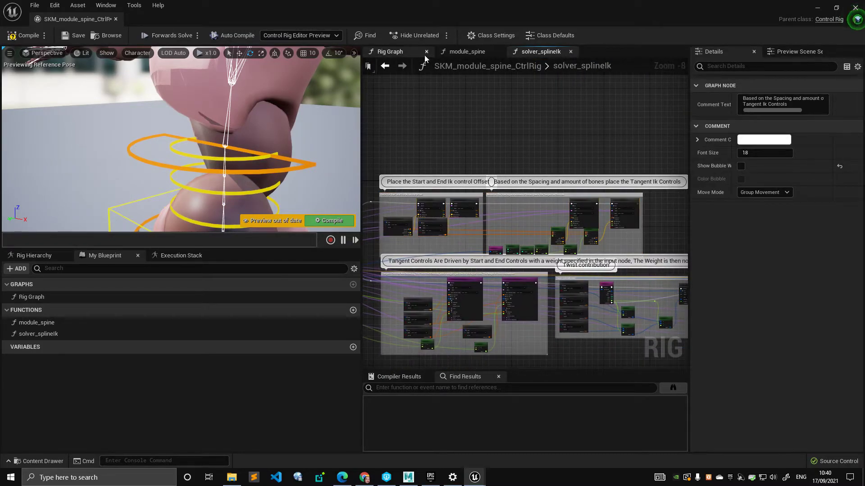
- Check the primary_axis connections on both solver_splineIk nodes in the module_spine graph
{"action": "left_click", "coordinate": [467, 51]}
{"action": "scroll", "coordinate": [530, 235], "scroll_direction": "up", "scroll_amount": 5}
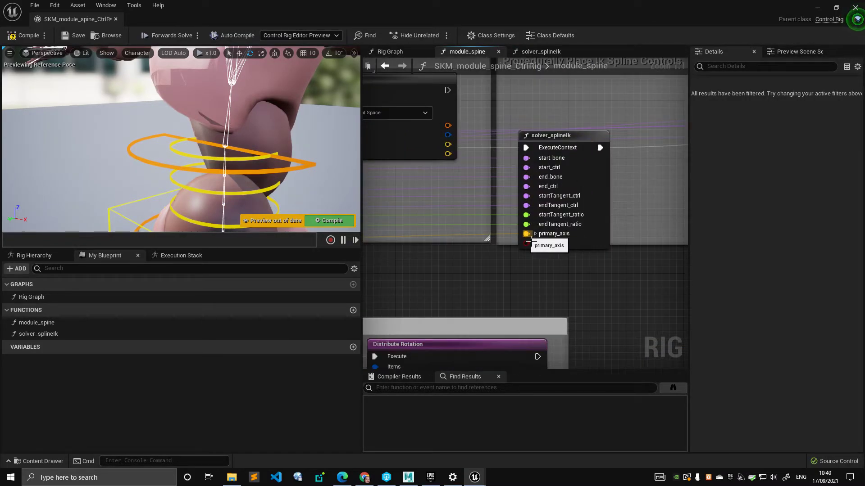
{"action": "scroll", "coordinate": [516, 261], "scroll_direction": "down", "scroll_amount": 4}
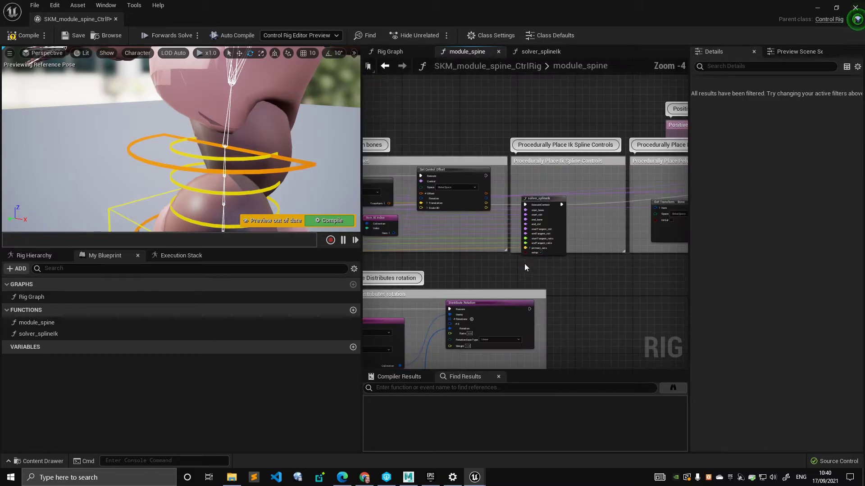
{"action": "right_click_drag", "start_coordinate": [524, 264], "coordinate": [653, 230]}
{"action": "scroll", "coordinate": [518, 270], "scroll_direction": "down", "scroll_amount": 4}
{"action": "scroll", "coordinate": [527, 227], "scroll_direction": "up", "scroll_amount": 5}
{"action": "scroll", "coordinate": [528, 231], "scroll_direction": "down", "scroll_amount": 2}
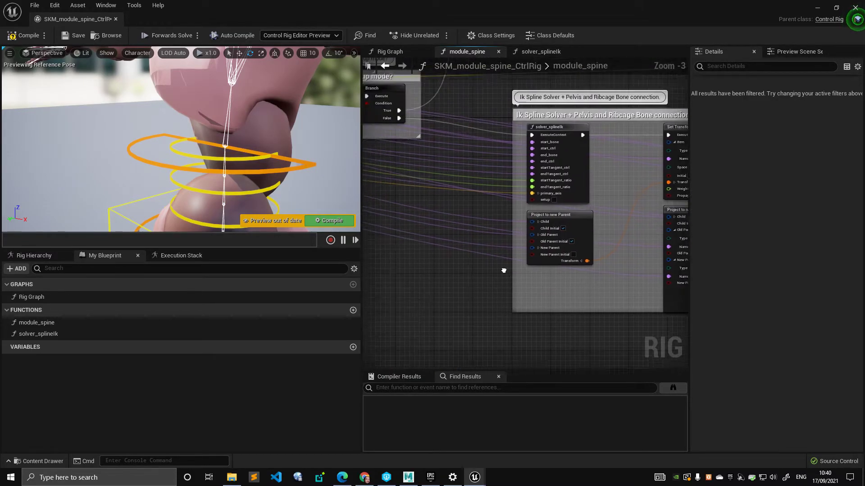
{"action": "left_click", "coordinate": [27, 35]}
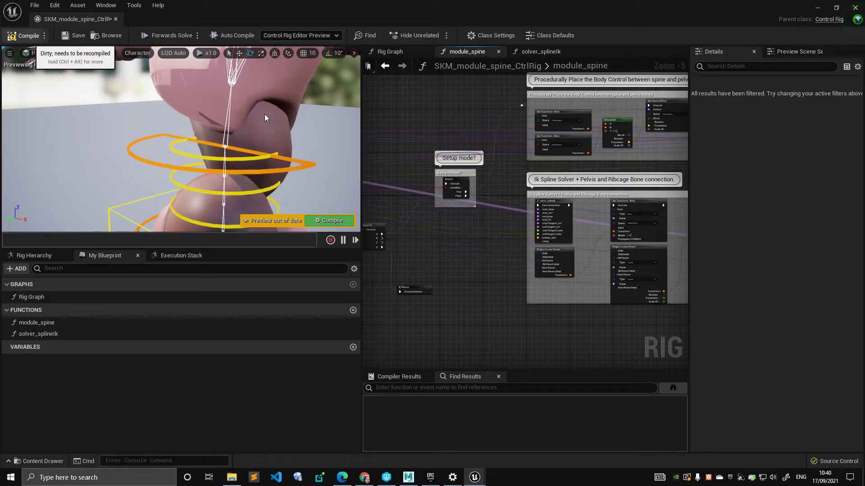
- In the Rig Graph, space out the two module_spine nodes and set primary_axis Y to -1 on the Setup Event one
{"action": "left_click", "coordinate": [390, 51]}
{"action": "scroll", "coordinate": [483, 155], "scroll_direction": "up", "scroll_amount": 3}
{"action": "right_click_drag", "start_coordinate": [483, 156], "coordinate": [500, 173]}
{"action": "left_click", "coordinate": [502, 176]}
{"action": "left_click", "coordinate": [495, 170]}
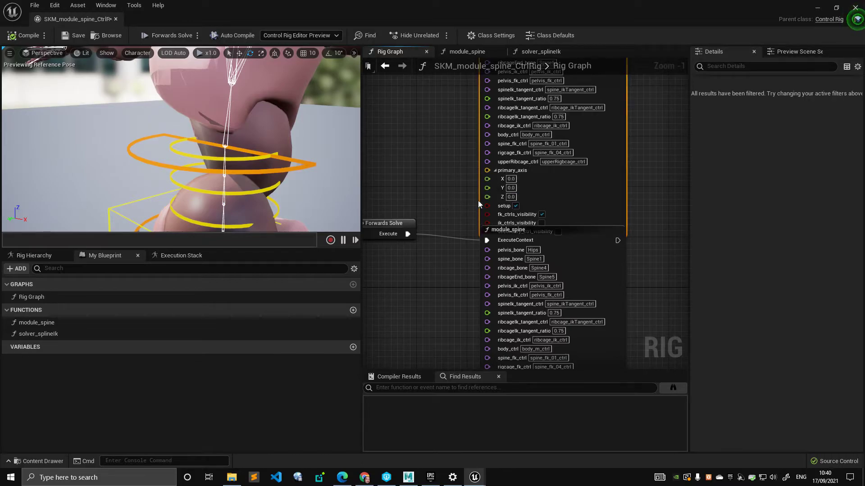
{"action": "left_click_drag", "start_coordinate": [575, 235], "coordinate": [569, 261]}
{"action": "left_click_drag", "start_coordinate": [557, 191], "coordinate": [571, 178]}
{"action": "right_click_drag", "start_coordinate": [453, 166], "coordinate": [490, 248]}
{"action": "left_click_drag", "start_coordinate": [541, 96], "coordinate": [538, 101]}
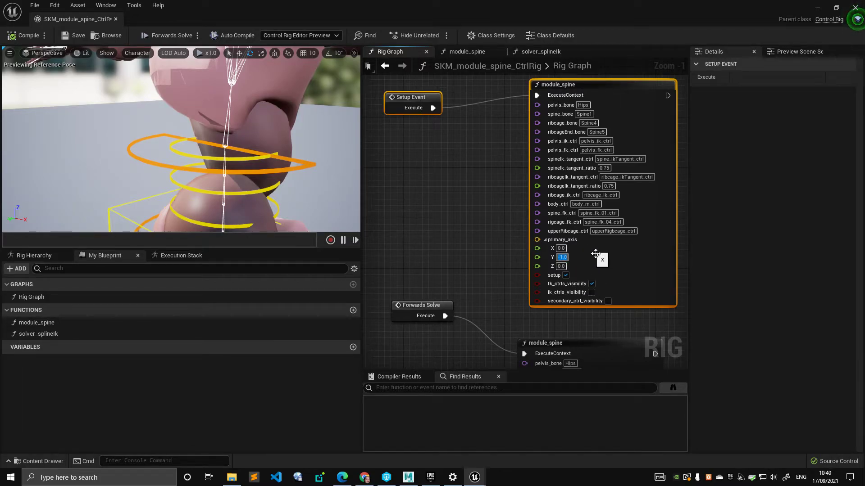
{"action": "left_click", "coordinate": [466, 233]}
- Set primary_axis Y to -1 on the module_spine node connected to Forwards Solve and recompile the rig
{"action": "right_click_drag", "start_coordinate": [466, 233], "coordinate": [452, 188]}
{"action": "scroll", "coordinate": [452, 188], "scroll_direction": "down", "scroll_amount": 3}
{"action": "right_click_drag", "start_coordinate": [556, 243], "coordinate": [571, 193]}
{"action": "scroll", "coordinate": [571, 192], "scroll_direction": "up", "scroll_amount": 2}
{"action": "right_click_drag", "start_coordinate": [586, 302], "coordinate": [606, 263]}
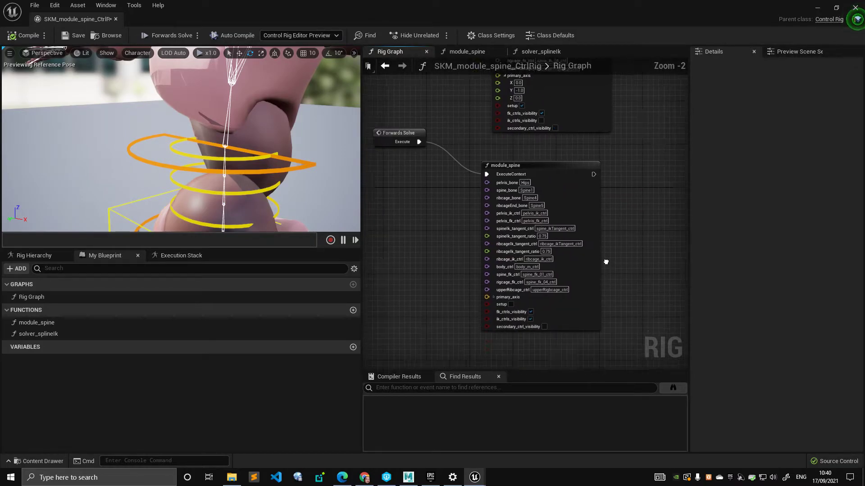
{"action": "scroll", "coordinate": [605, 262], "scroll_direction": "up", "scroll_amount": 2}
{"action": "left_click", "coordinate": [475, 256]}
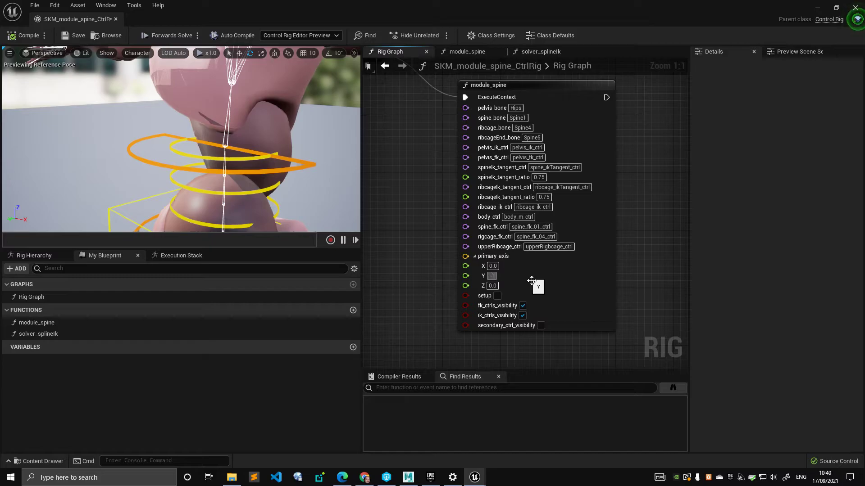
- Move ribcage_ik_ctrl in the viewport to test the spine, and recompile the rig to reset the pose
{"action": "scroll", "coordinate": [307, 150], "scroll_direction": "down", "scroll_amount": 10}
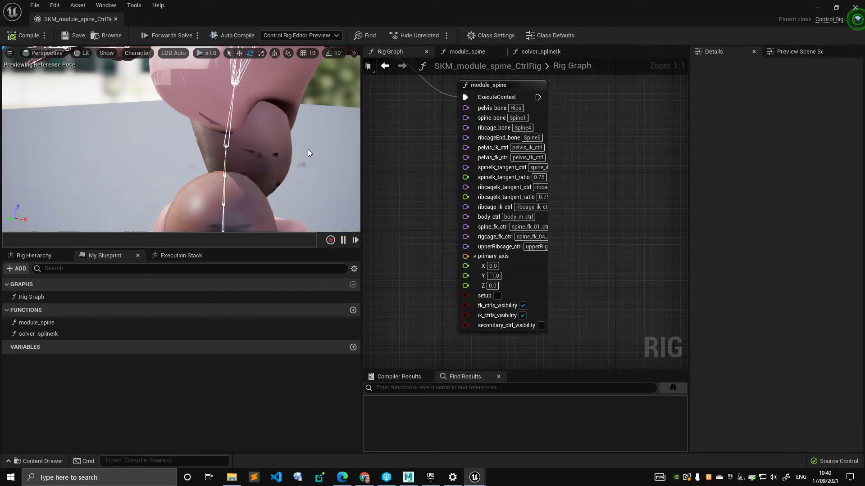
{"action": "left_click_drag", "start_coordinate": [307, 149], "coordinate": [346, 151], "text": "alt"}
{"action": "left_click", "coordinate": [250, 184]}
{"action": "mouse_move", "coordinate": [217, 165]}
{"action": "left_mouse_down"}
{"action": "mouse_move", "coordinate": [257, 128]}
{"action": "mouse_move", "coordinate": [216, 106]}
{"action": "mouse_move", "coordinate": [227, 160]}
{"action": "left_mouse_up"}
{"action": "left_click", "coordinate": [28, 40]}
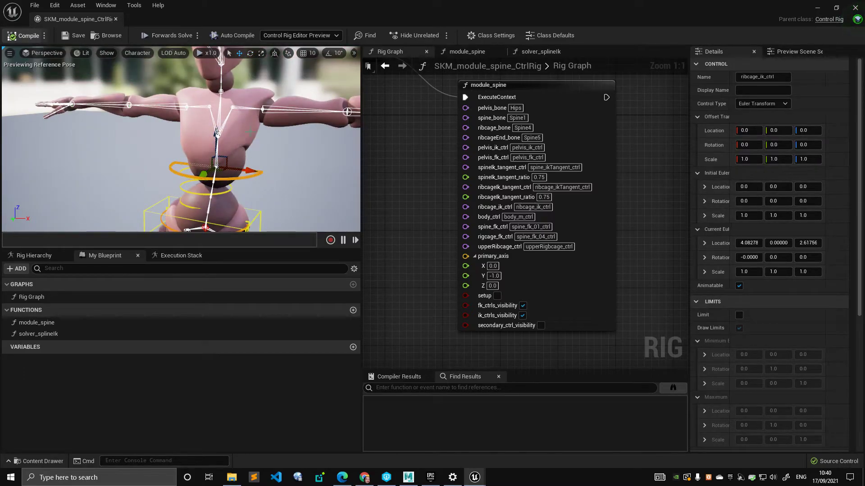
{"action": "left_click_drag", "start_coordinate": [135, 117], "coordinate": [203, 130], "text": "alt"}
{"action": "middle_click_drag", "start_coordinate": [202, 131], "coordinate": [196, 178], "text": "alt"}
{"action": "middle_click_drag", "start_coordinate": [285, 160], "coordinate": [271, 163], "text": "alt"}
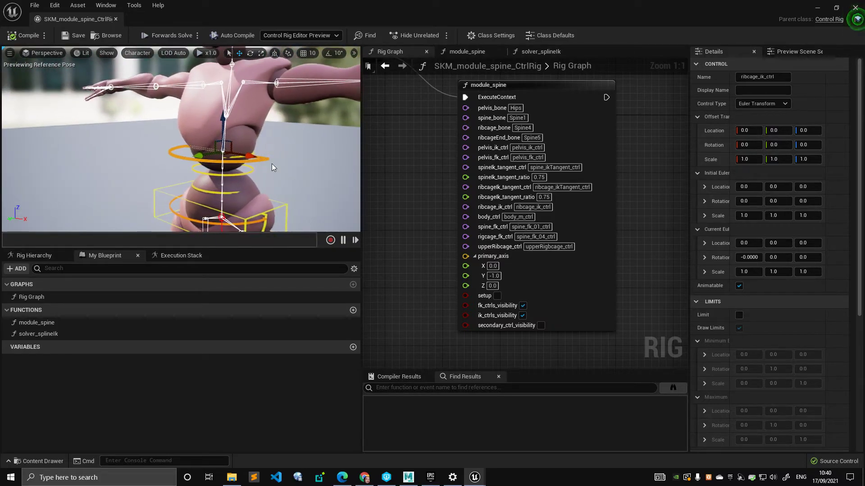
- Align the Forwards Solve node with its module_spine node and save the control rig
{"action": "scroll", "coordinate": [461, 225], "scroll_direction": "down", "scroll_amount": 3}
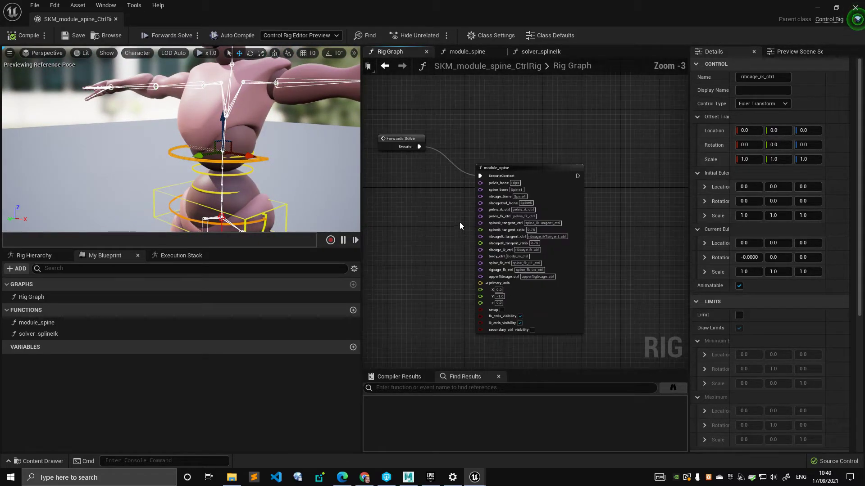
{"action": "left_click_drag", "start_coordinate": [422, 148], "coordinate": [423, 173]}
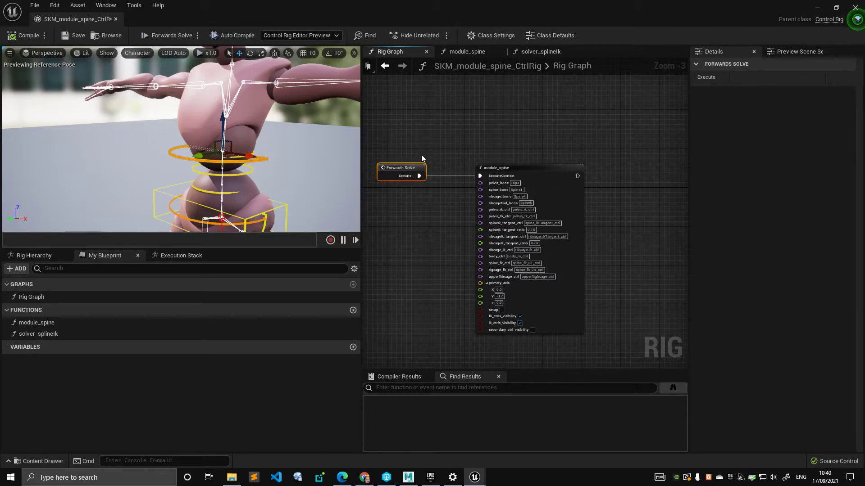
{"action": "right_click_drag", "start_coordinate": [249, 162], "coordinate": [236, 186]}
{"action": "key", "text": "ctrl+s"}
- Rotate pelvis_fk_ctrl in the viewport to test the pelvis, and recompile the rig to reset the pose
{"action": "left_click", "coordinate": [219, 183]}
{"action": "left_click", "coordinate": [248, 159]}
{"action": "left_click", "coordinate": [218, 186]}
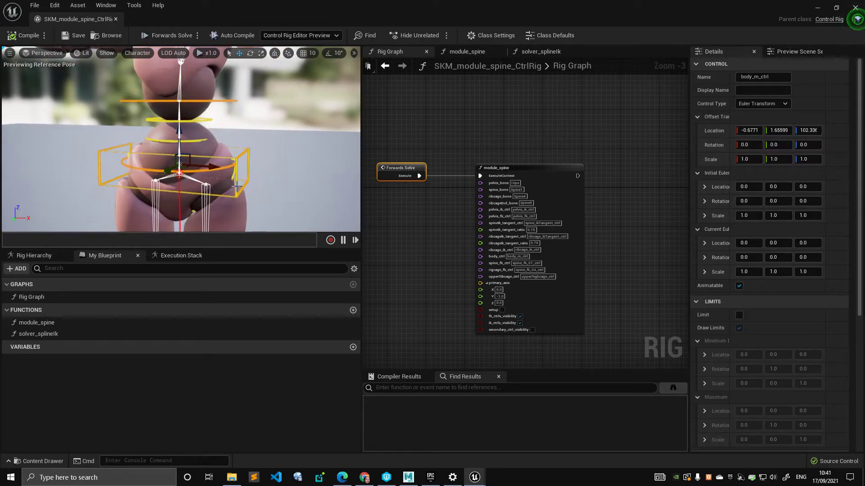
{"action": "left_click_drag", "start_coordinate": [223, 147], "coordinate": [126, 175]}
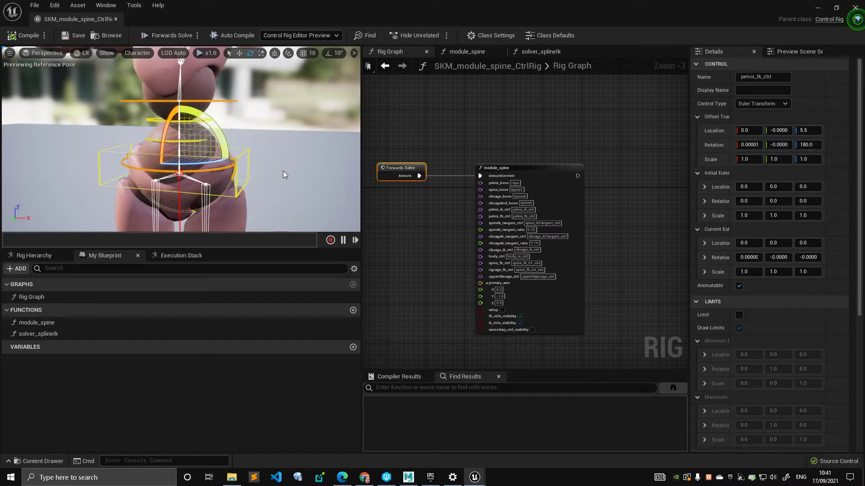
{"action": "right_click_drag", "start_coordinate": [284, 173], "coordinate": [270, 136]}
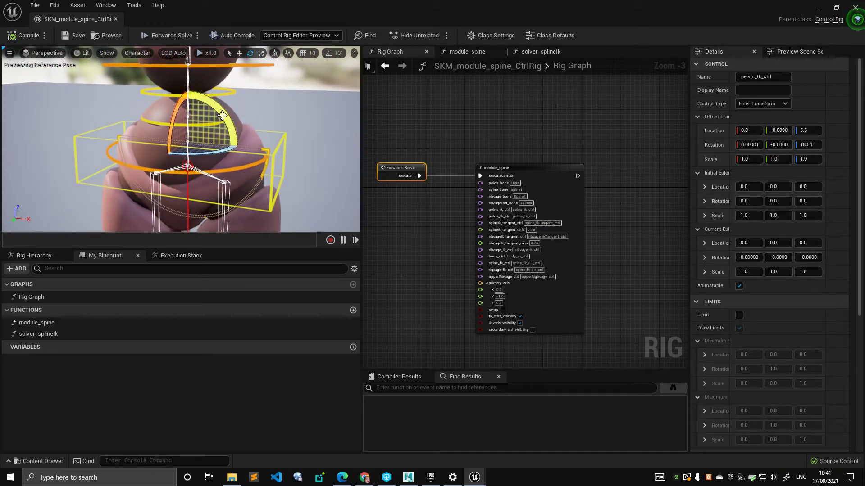
{"action": "mouse_move", "coordinate": [203, 102]}
{"action": "left_mouse_down"}
{"action": "mouse_move", "coordinate": [219, 117]}
{"action": "mouse_move", "coordinate": [203, 102]}
{"action": "left_mouse_up"}
{"action": "left_click", "coordinate": [23, 34]}
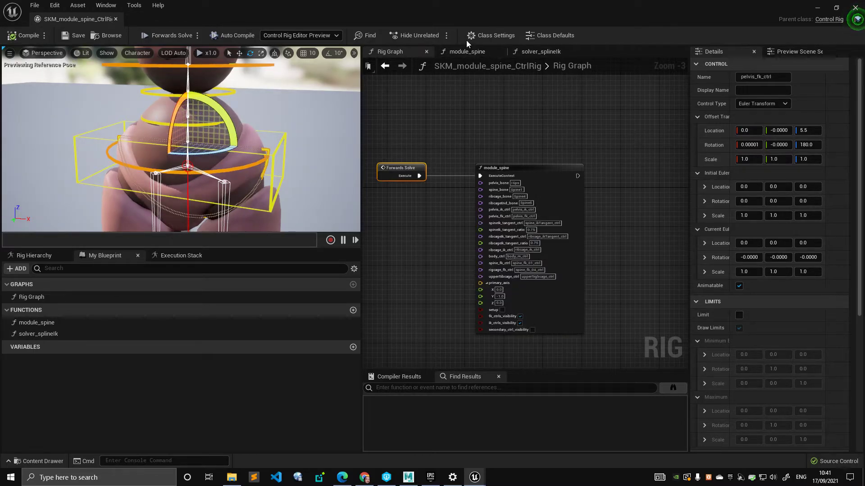
- Open the module_spine function at its Ik Spline Solver section and test pelvis_fk_ctrl in the viewport, resetting the pose by recompiling
{"action": "left_click", "coordinate": [472, 52]}
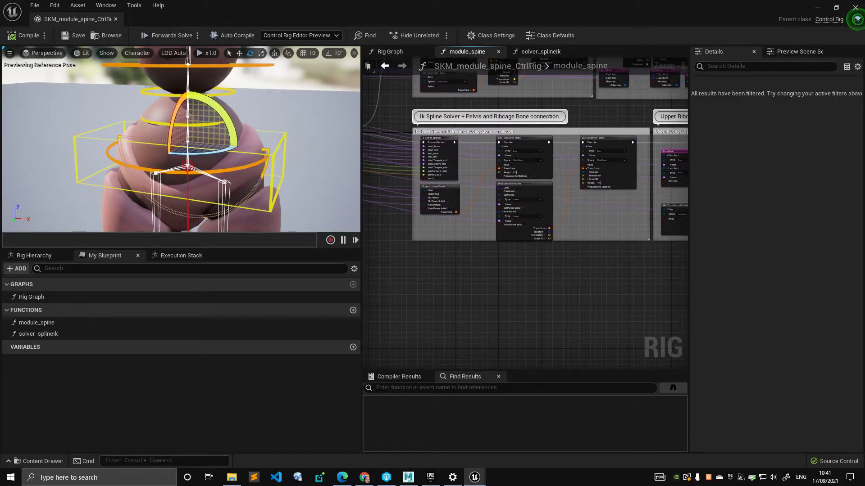
{"action": "scroll", "coordinate": [556, 206], "scroll_direction": "up", "scroll_amount": 3}
{"action": "right_click_drag", "start_coordinate": [622, 191], "coordinate": [490, 237]}
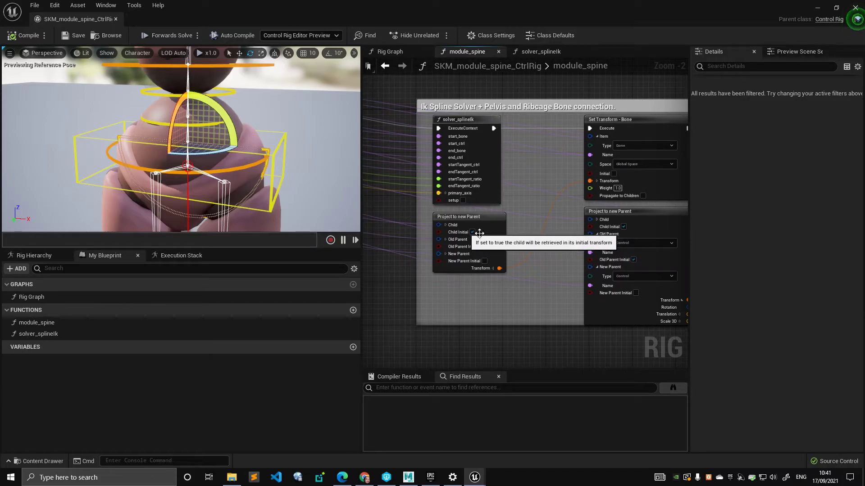
{"action": "scroll", "coordinate": [267, 174], "scroll_direction": "up", "scroll_amount": 4}
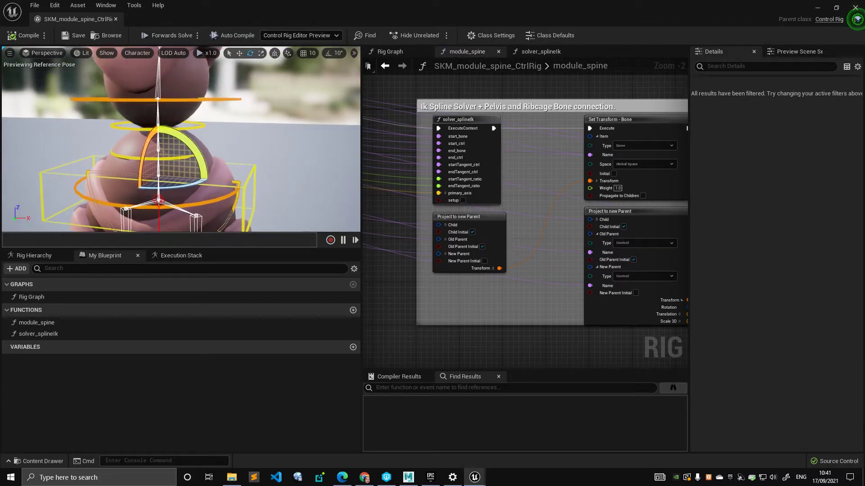
{"action": "left_click_drag", "start_coordinate": [195, 108], "coordinate": [202, 127]}
{"action": "left_click", "coordinate": [47, 39]}
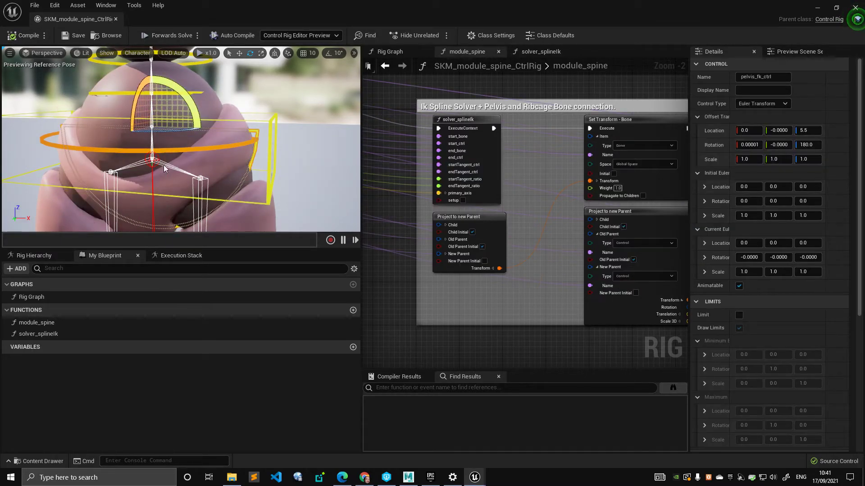
- Enable Propagate to Children on the Set Transform - Bone node beside solver_splineIk, recompile, and rotate pelvis_fk_ctrl to test it
{"action": "left_click", "coordinate": [642, 195]}
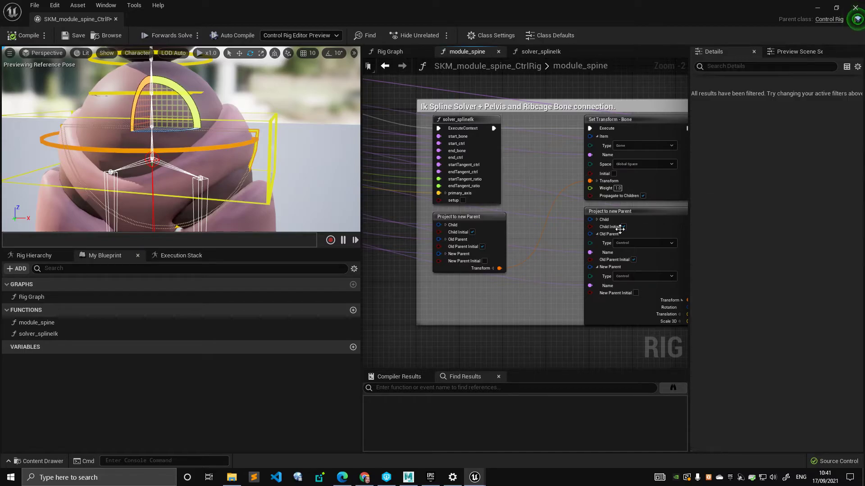
{"action": "left_click", "coordinate": [11, 38]}
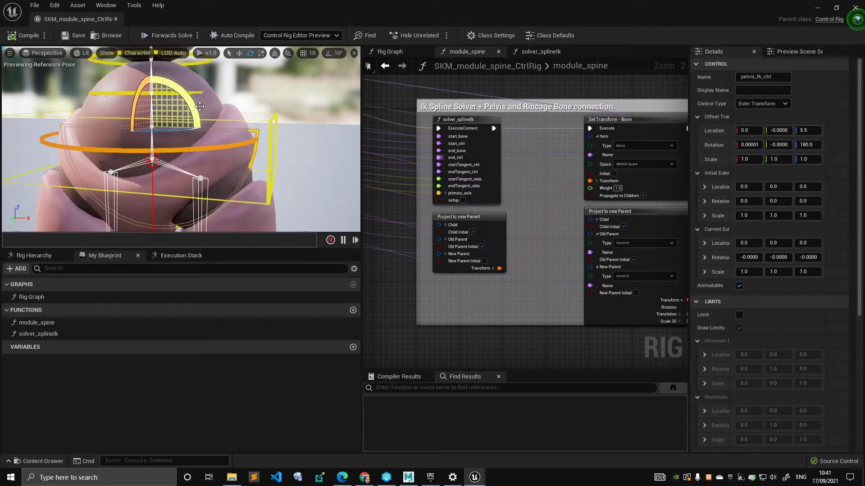
{"action": "left_click_drag", "start_coordinate": [197, 116], "coordinate": [192, 106]}
{"action": "right_click_drag", "start_coordinate": [193, 105], "coordinate": [135, 105], "text": "alt"}
{"action": "middle_click_drag", "start_coordinate": [207, 113], "coordinate": [192, 106], "text": "alt"}
{"action": "left_click_drag", "start_coordinate": [192, 105], "coordinate": [111, 187]}
{"action": "right_click_drag", "start_coordinate": [215, 89], "coordinate": [379, 144], "text": "alt"}
- Disable Propagate to Children on that Set Transform - Bone node and test pelvis_fk_ctrl's rotation, recompiling to reset the pose
{"action": "left_click", "coordinate": [653, 199]}
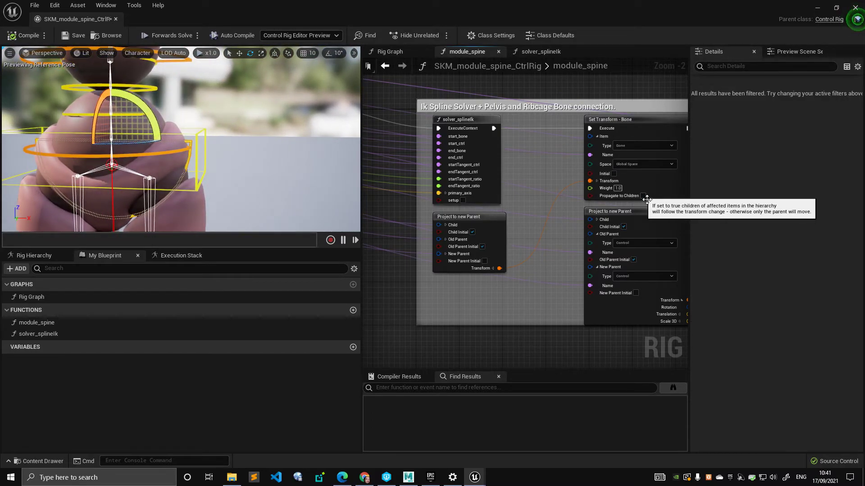
{"action": "left_click", "coordinate": [643, 196]}
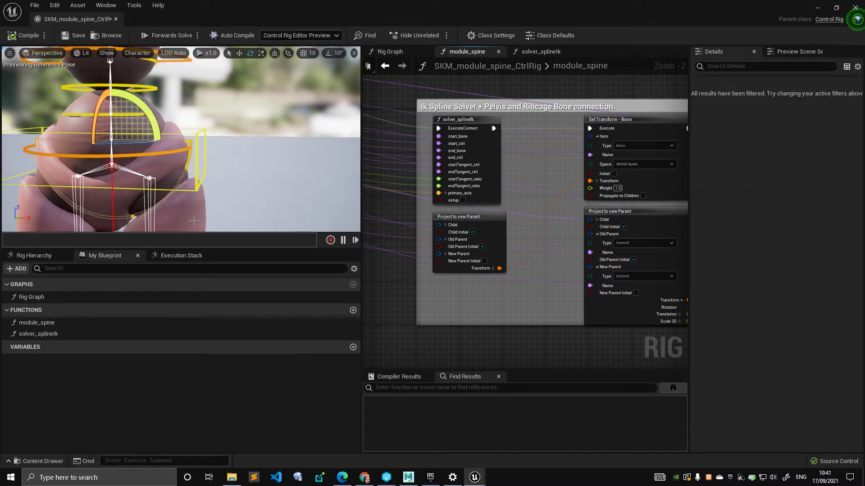
{"action": "left_click_drag", "start_coordinate": [227, 211], "coordinate": [198, 209], "text": "alt"}
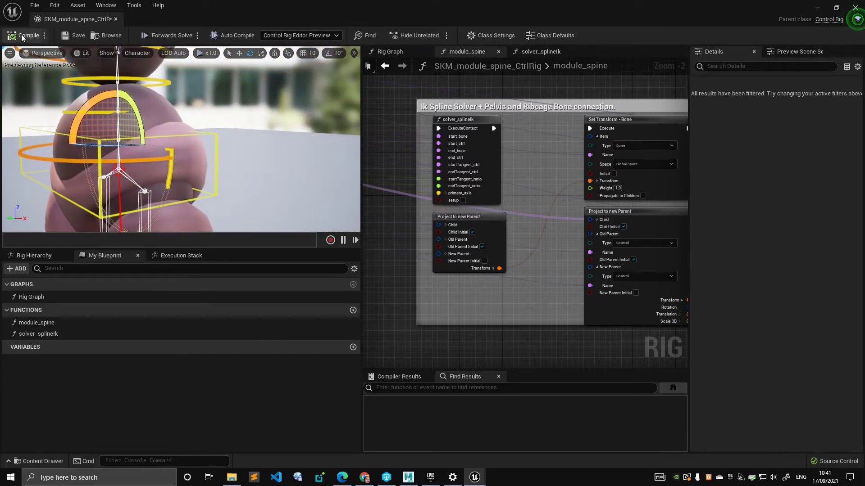
{"action": "left_click", "coordinate": [180, 215]}
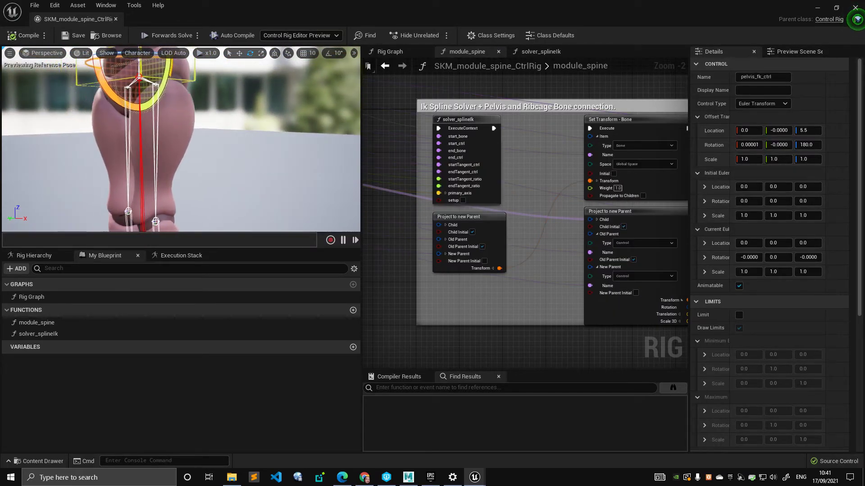
{"action": "left_click_drag", "start_coordinate": [143, 105], "coordinate": [119, 129]}
{"action": "left_click_drag", "start_coordinate": [43, 97], "coordinate": [42, 117]}
{"action": "left_click", "coordinate": [16, 38]}
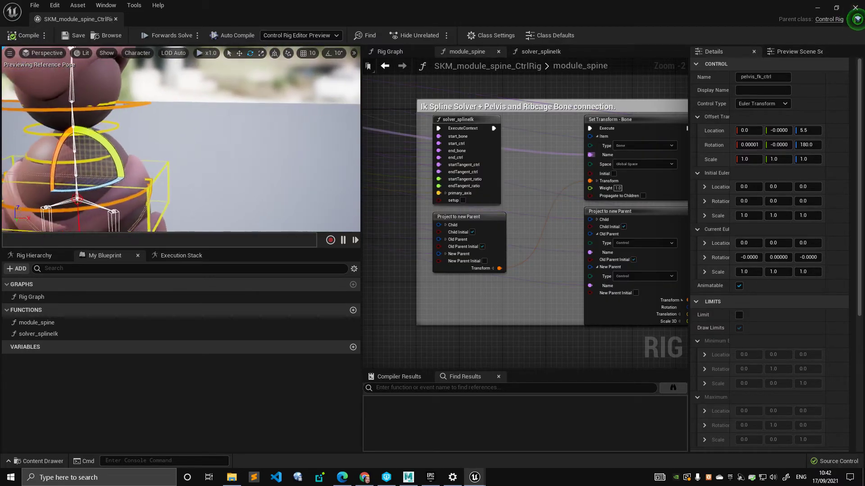
- Turn Propagate to Children back on for the Set Transform - Bone node and rotate pelvis_fk_ctrl to check the legs, recompiling to reset
{"action": "mouse_move", "coordinate": [171, 158]}
{"action": "left_mouse_down", "text": "alt"}
{"action": "mouse_move", "coordinate": [173, 185]}
{"action": "mouse_move", "coordinate": [171, 158]}
{"action": "left_mouse_up", "text": "alt"}
{"action": "scroll", "coordinate": [172, 158], "scroll_direction": "up", "scroll_amount": 2}
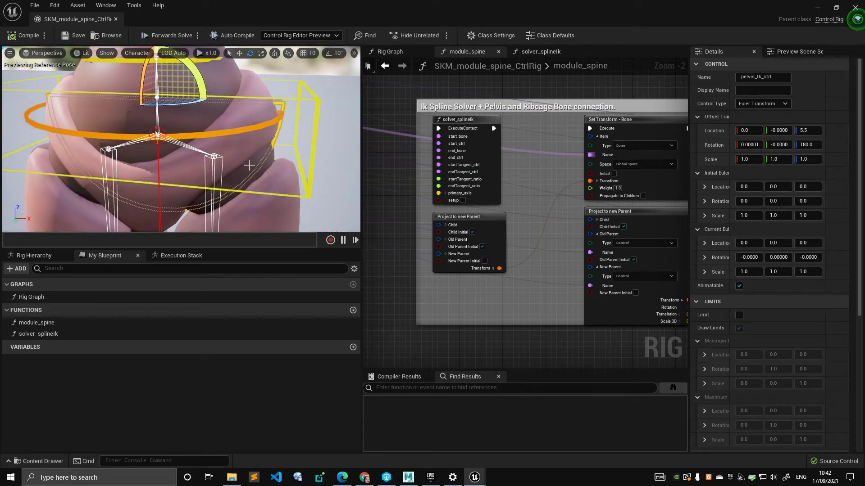
{"action": "right_click_drag", "start_coordinate": [308, 167], "coordinate": [308, 135]}
{"action": "scroll", "coordinate": [309, 168], "scroll_direction": "down", "scroll_amount": 3}
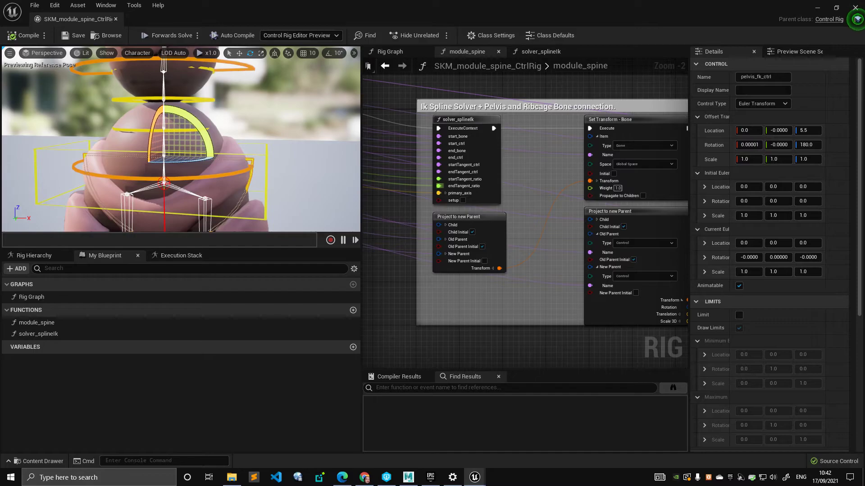
{"action": "right_click_drag", "start_coordinate": [333, 180], "coordinate": [375, 183], "text": "alt"}
{"action": "left_click", "coordinate": [644, 197]}
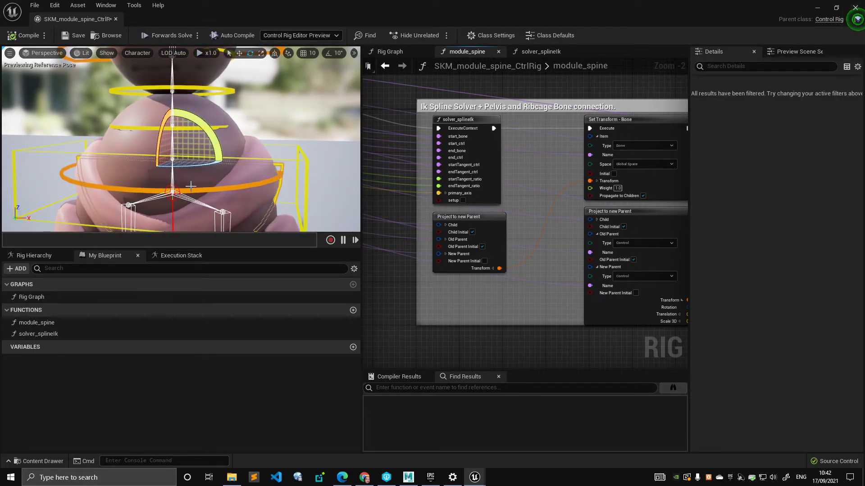
{"action": "left_click_drag", "start_coordinate": [202, 130], "coordinate": [173, 186]}
{"action": "left_click", "coordinate": [220, 142]}
{"action": "scroll", "coordinate": [196, 122], "scroll_direction": "down", "scroll_amount": 5}
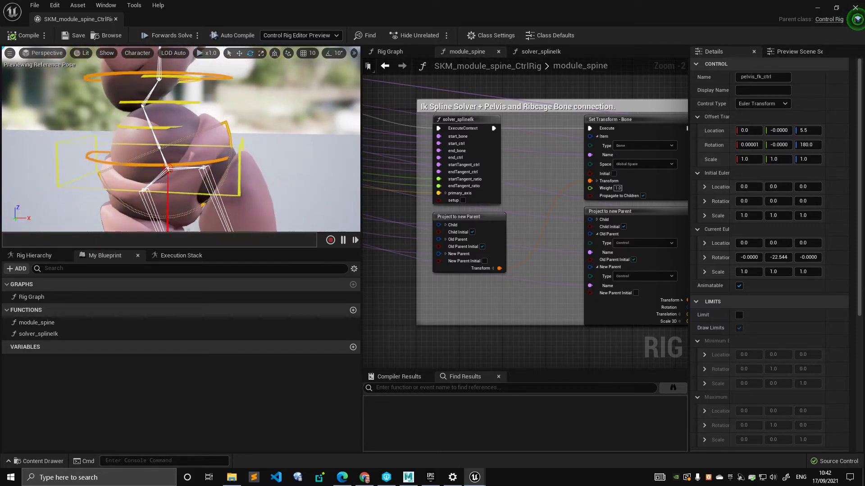
{"action": "left_click_drag", "start_coordinate": [192, 108], "coordinate": [68, 74]}
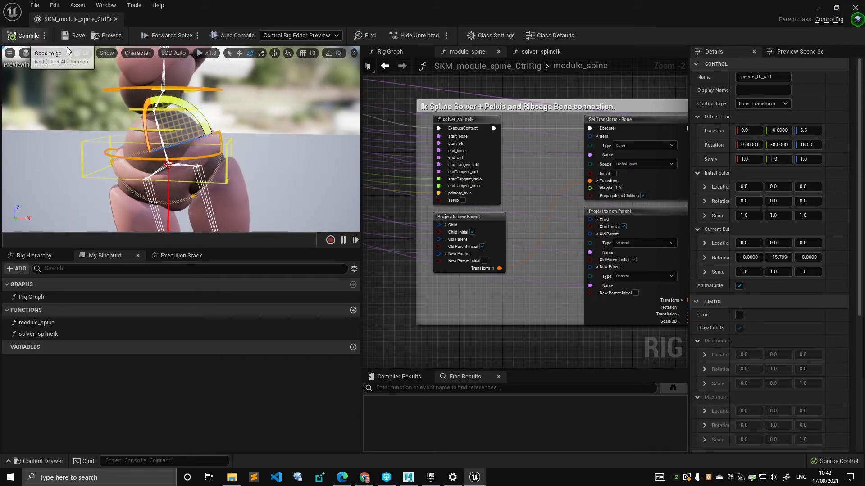
- Rotate pelvis_fk_ctrl slightly while viewing the hips and legs, and recompile the rig to reset the pose
{"action": "left_click_drag", "start_coordinate": [180, 140], "coordinate": [180, 122], "text": "alt"}
{"action": "right_click_drag", "start_coordinate": [204, 161], "coordinate": [184, 155], "text": "alt"}
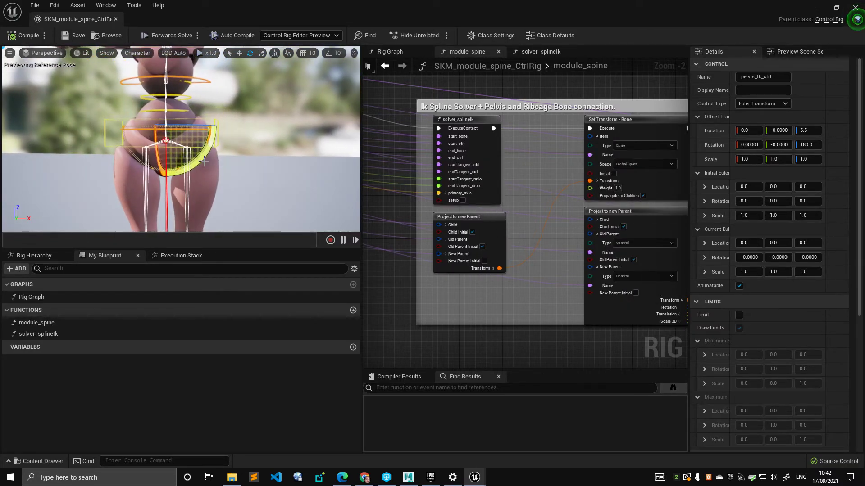
{"action": "mouse_move", "coordinate": [211, 143]}
{"action": "left_mouse_down"}
{"action": "mouse_move", "coordinate": [210, 121]}
{"action": "mouse_move", "coordinate": [210, 151]}
{"action": "left_mouse_up"}
{"action": "mouse_move", "coordinate": [115, 119]}
{"action": "left_mouse_down"}
{"action": "mouse_move", "coordinate": [117, 144]}
{"action": "mouse_move", "coordinate": [116, 124]}
{"action": "mouse_move", "coordinate": [115, 132]}
{"action": "left_mouse_up"}
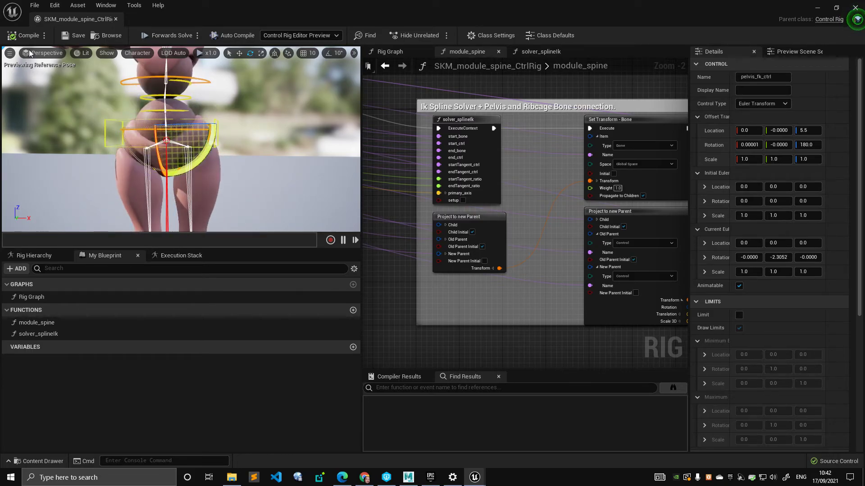
- Recompile and save the control rig
{"action": "left_click", "coordinate": [566, 210]}
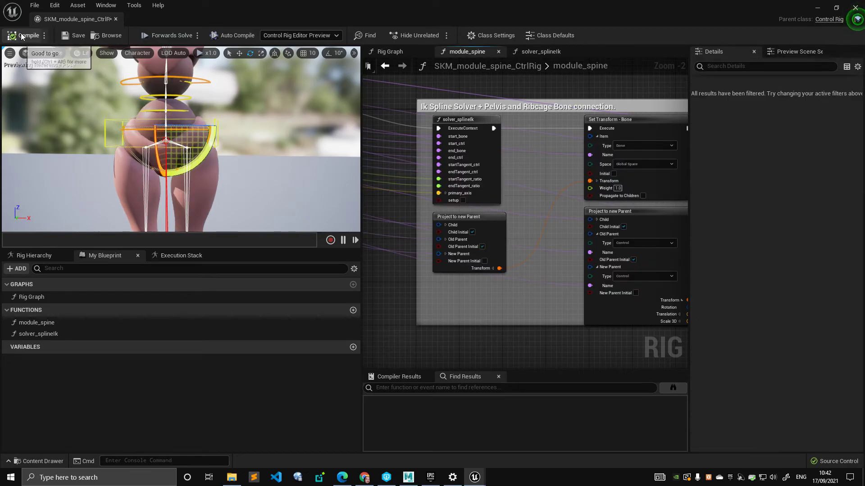
{"action": "key", "text": "ctrl+s"}
{"action": "mouse_move", "coordinate": [229, 139]}
{"action": "left_mouse_down", "text": "alt"}
{"action": "mouse_move", "coordinate": [252, 141]}
{"action": "mouse_move", "coordinate": [229, 147]}
{"action": "left_mouse_up", "text": "alt"}
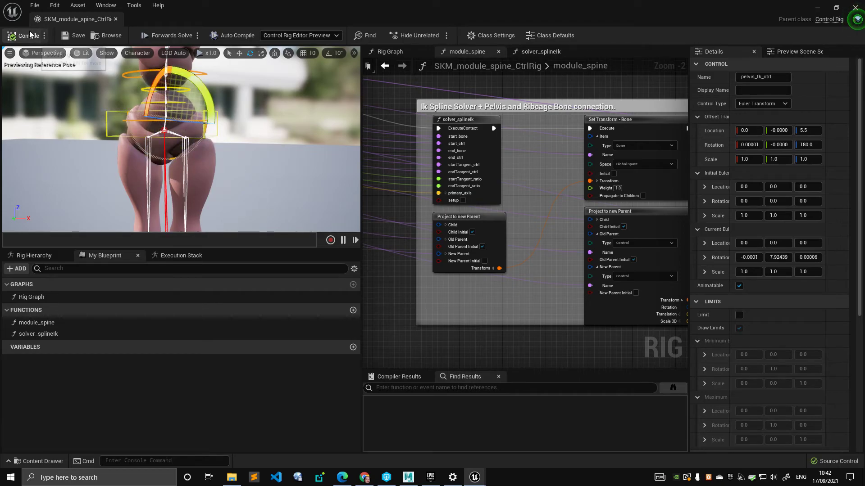
- Examine the module_spine graph back to its entry node and inspect the whole character with its spine controls in the viewport
{"action": "scroll", "coordinate": [465, 173], "scroll_direction": "down", "scroll_amount": 5}
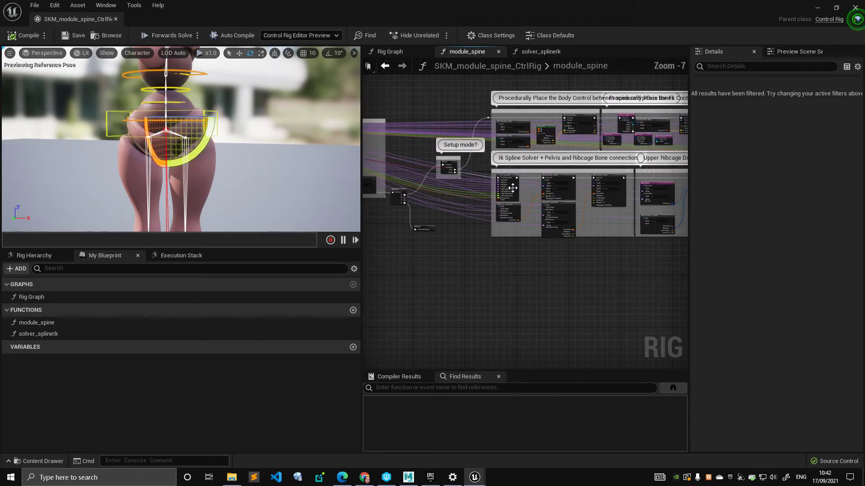
{"action": "right_click_drag", "start_coordinate": [389, 118], "coordinate": [499, 130]}
{"action": "scroll", "coordinate": [499, 129], "scroll_direction": "up", "scroll_amount": 3}
{"action": "right_click_drag", "start_coordinate": [381, 138], "coordinate": [486, 131]}
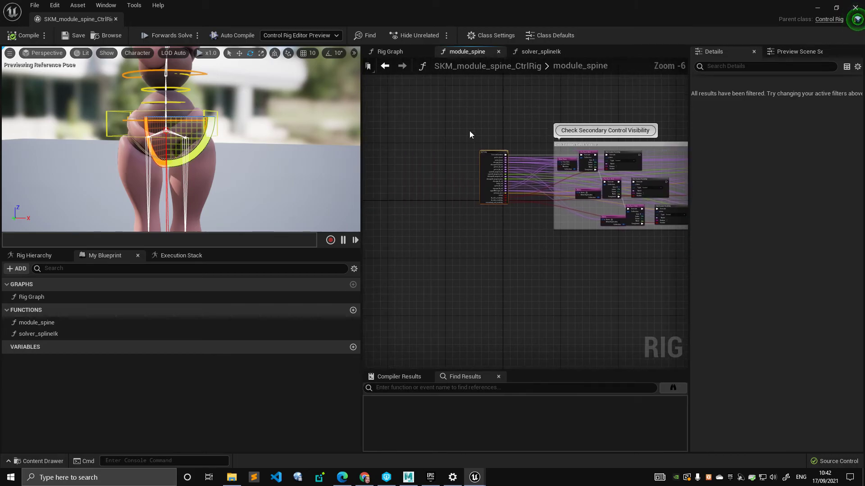
{"action": "scroll", "coordinate": [256, 135], "scroll_direction": "down", "scroll_amount": 3}
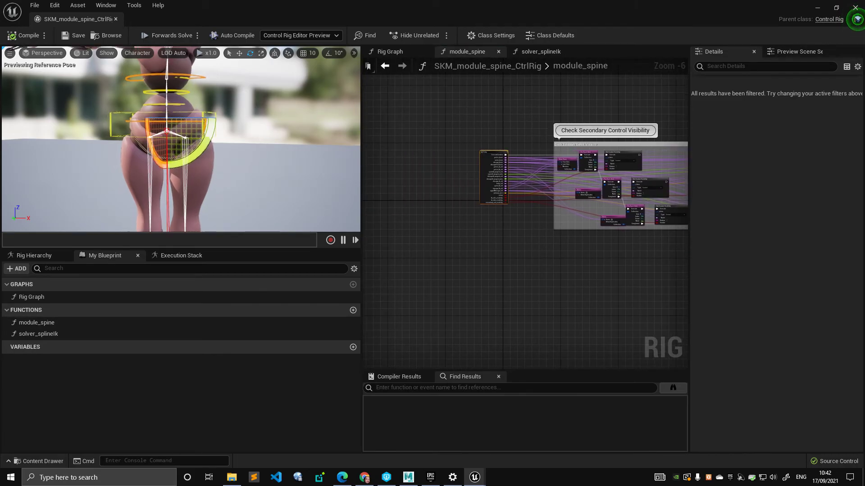
{"action": "left_click_drag", "start_coordinate": [252, 133], "coordinate": [249, 166], "text": "alt"}
{"action": "middle_click_drag", "start_coordinate": [220, 116], "coordinate": [220, 156], "text": "alt"}
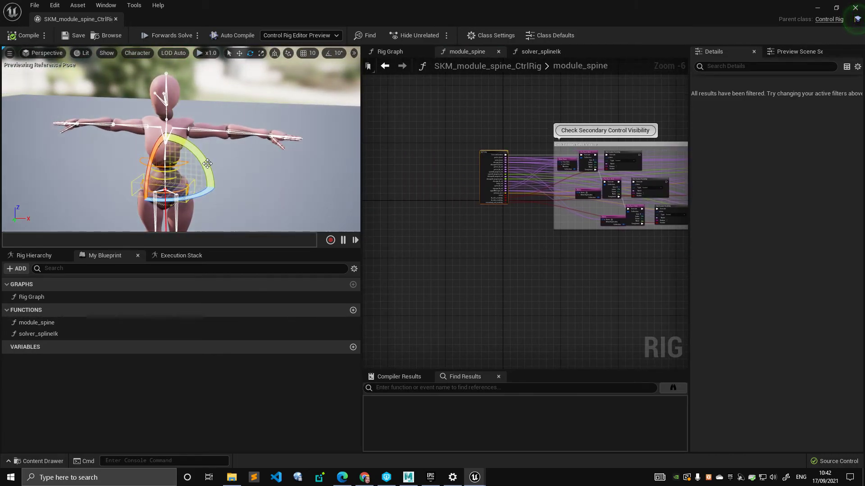
{"action": "left_click_drag", "start_coordinate": [207, 163], "coordinate": [208, 131], "text": "alt"}
{"action": "middle_click_drag", "start_coordinate": [208, 181], "coordinate": [209, 158], "text": "alt"}
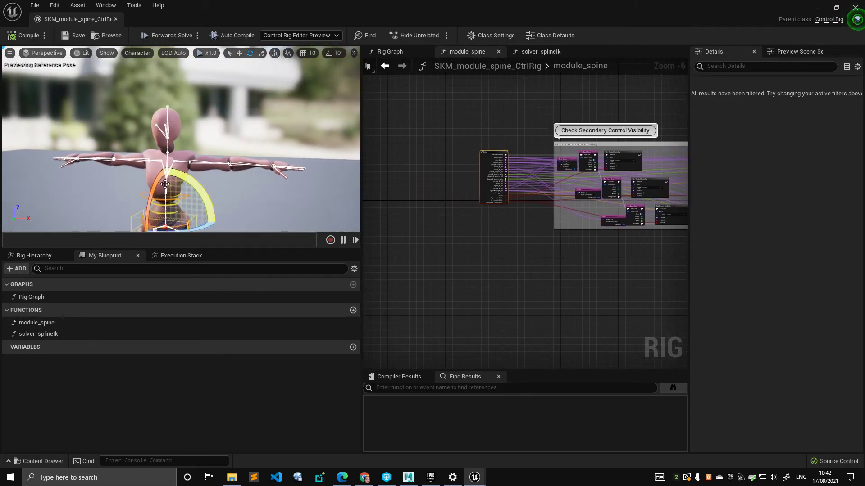
{"action": "left_click_drag", "start_coordinate": [209, 162], "coordinate": [212, 135], "text": "alt"}
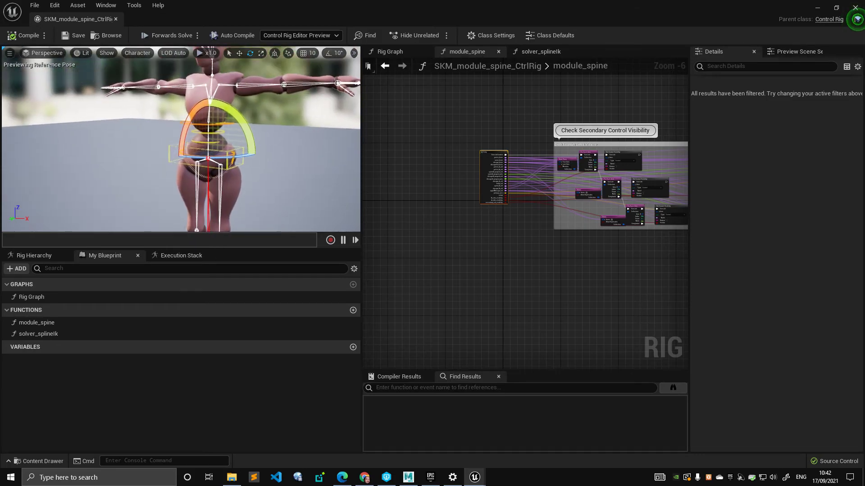
{"action": "middle_click_drag", "start_coordinate": [212, 135], "coordinate": [167, 180], "text": "alt"}
{"action": "left_click_drag", "start_coordinate": [166, 162], "coordinate": [198, 171], "text": "alt"}
{"action": "scroll", "coordinate": [199, 171], "scroll_direction": "up", "scroll_amount": 3}
{"action": "right_click_drag", "start_coordinate": [275, 159], "coordinate": [242, 159], "text": "alt"}
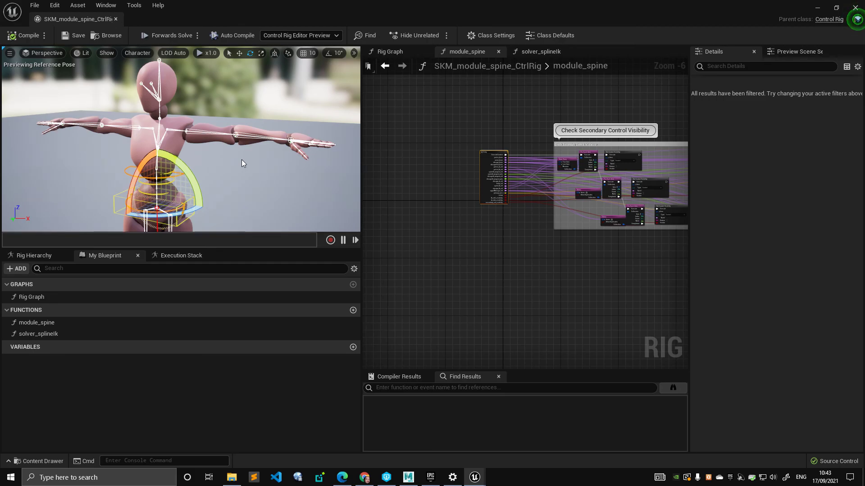
{"action": "right_click_drag", "start_coordinate": [275, 132], "coordinate": [266, 156]}
{"action": "key", "text": "s"}
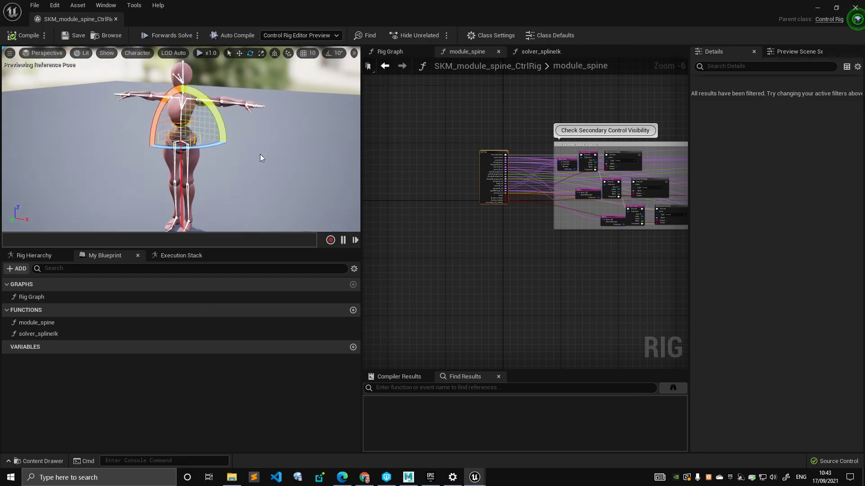
- Deselect the pelvis control in the viewport and the entry node in the module_spine graph
{"action": "left_click", "coordinate": [259, 155]}
{"action": "mouse_move", "coordinate": [256, 159]}
{"action": "left_mouse_down"}
{"action": "mouse_move", "coordinate": [333, 158]}
{"action": "mouse_move", "coordinate": [270, 161]}
{"action": "left_mouse_up"}
{"action": "left_click", "coordinate": [407, 178]}
{"action": "left_click", "coordinate": [408, 182]}
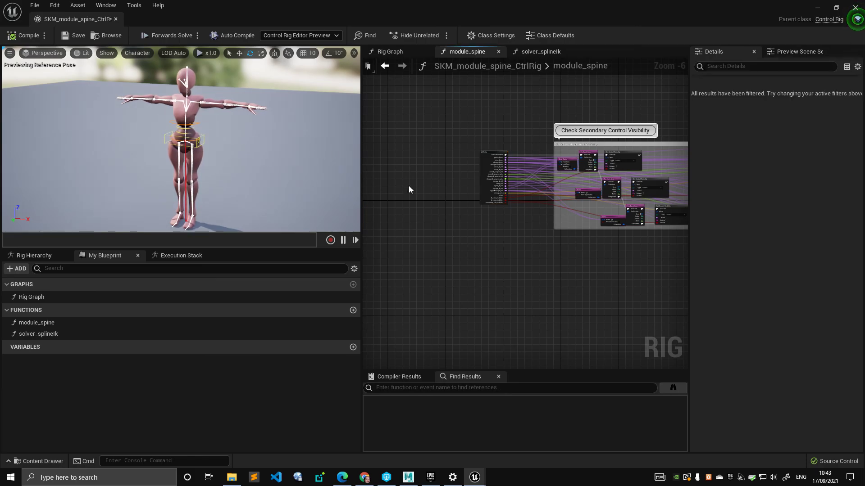